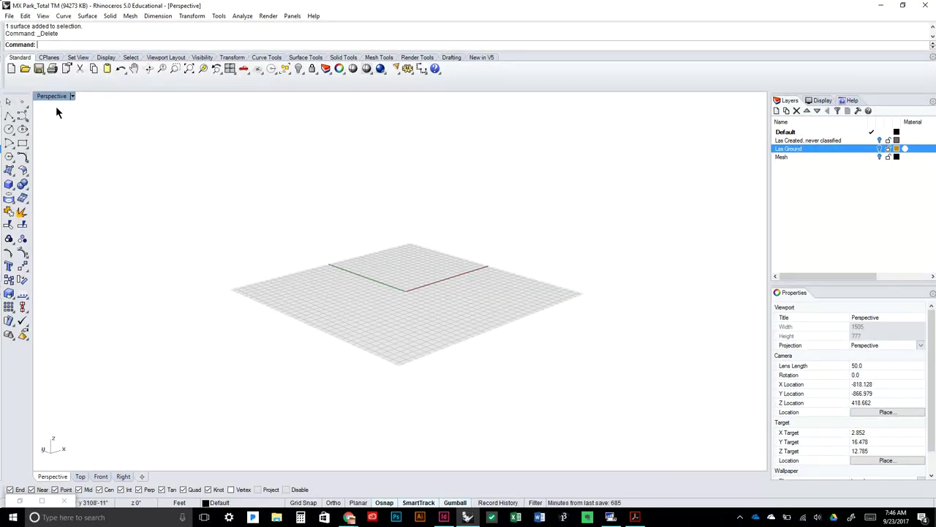
Set the model units to Feet in the Document Properties
left_click(8, 16)
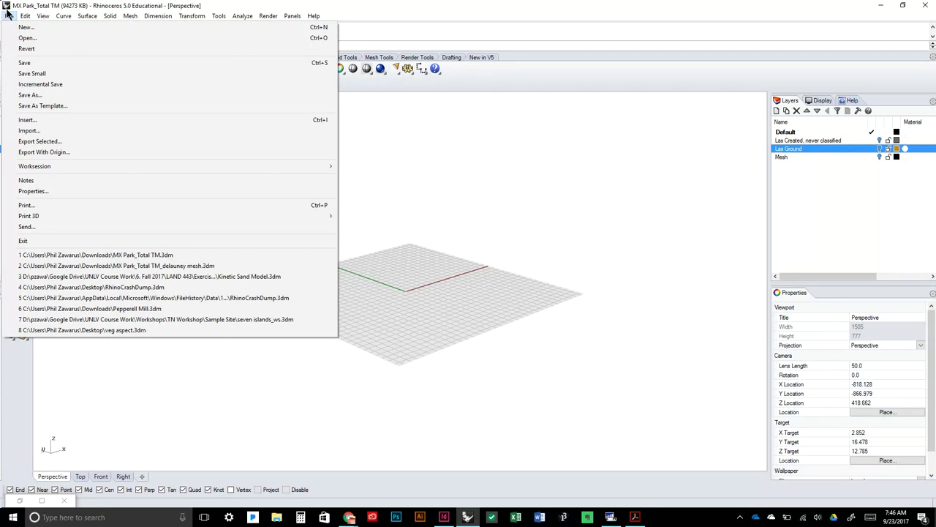
left_click(46, 189)
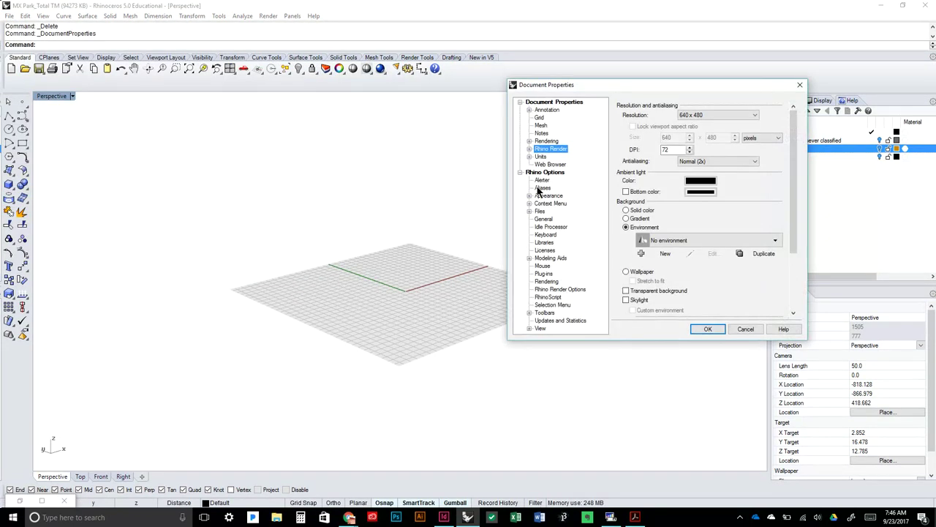
left_click_drag(554, 88, 541, 93)
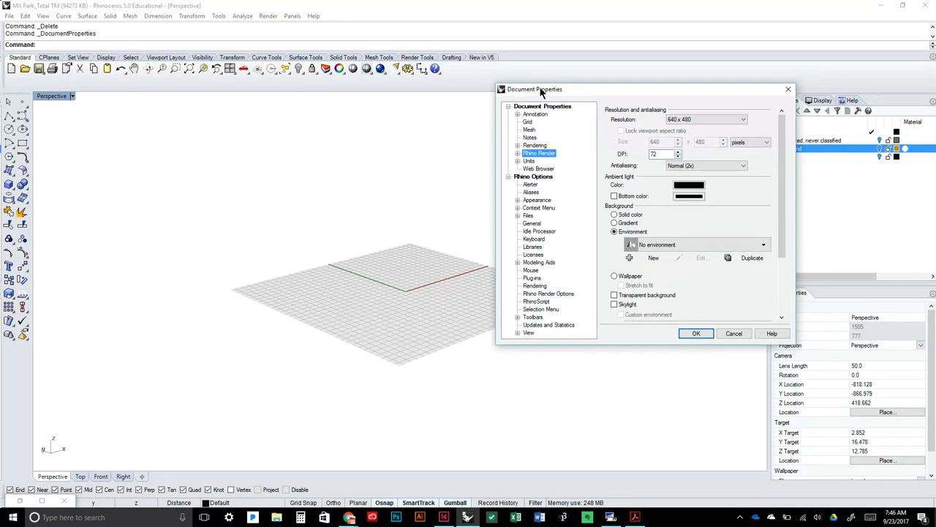
left_click(528, 161)
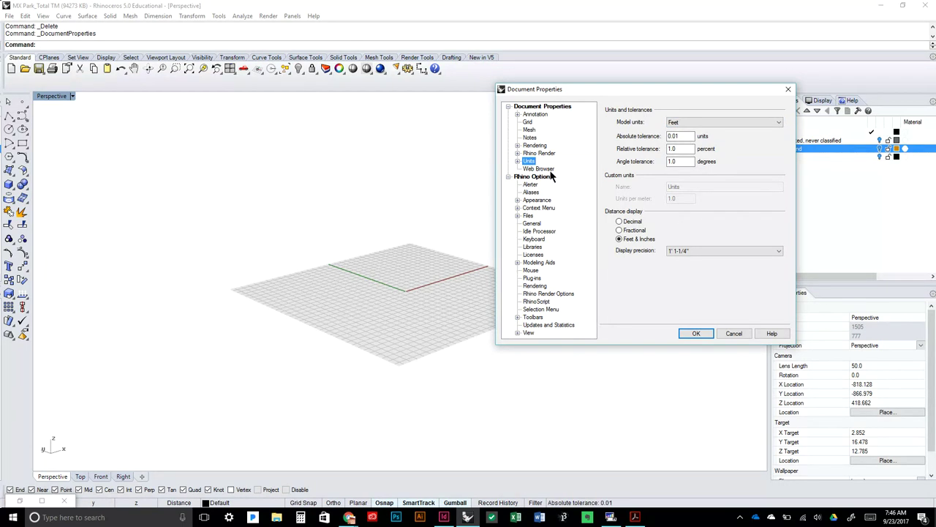
left_click(696, 333)
Orbit to a flatter view and dock the Properties panel under Layers, dragging it taller
scroll(433, 275, "up", 5)
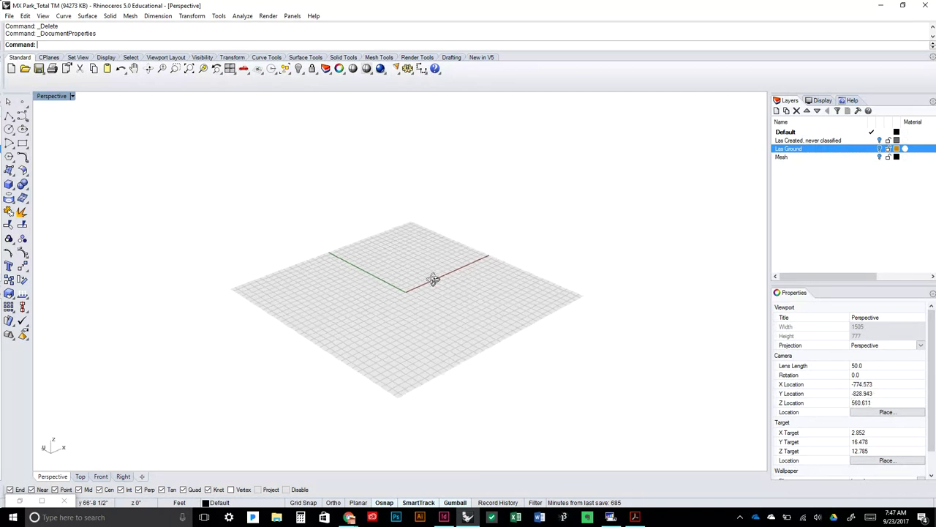
right_click_drag(483, 305, 452, 266)
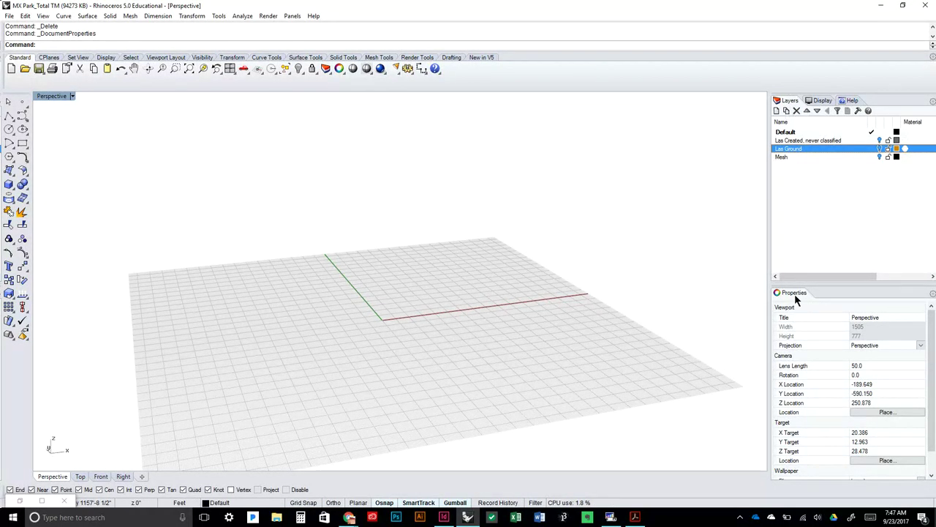
left_click(819, 101)
left_click_drag(886, 100, 826, 100)
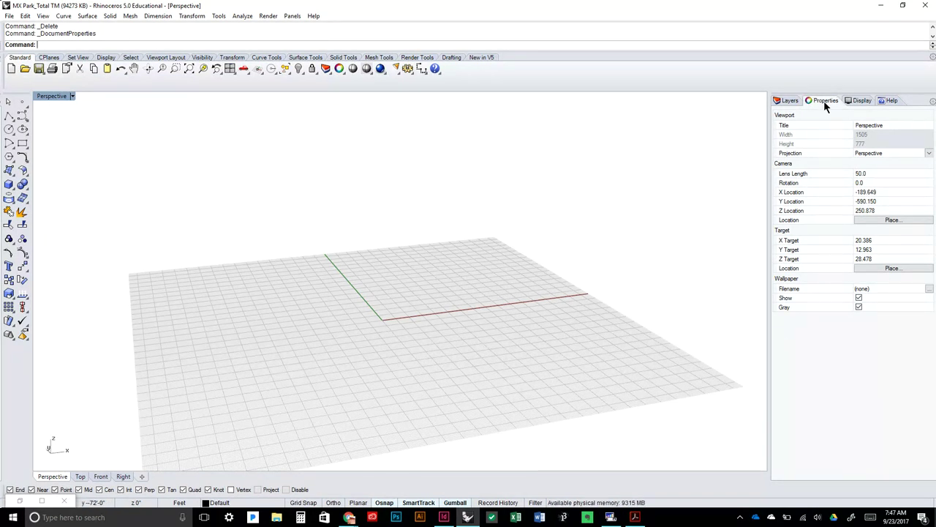
left_click_drag(817, 106, 846, 449)
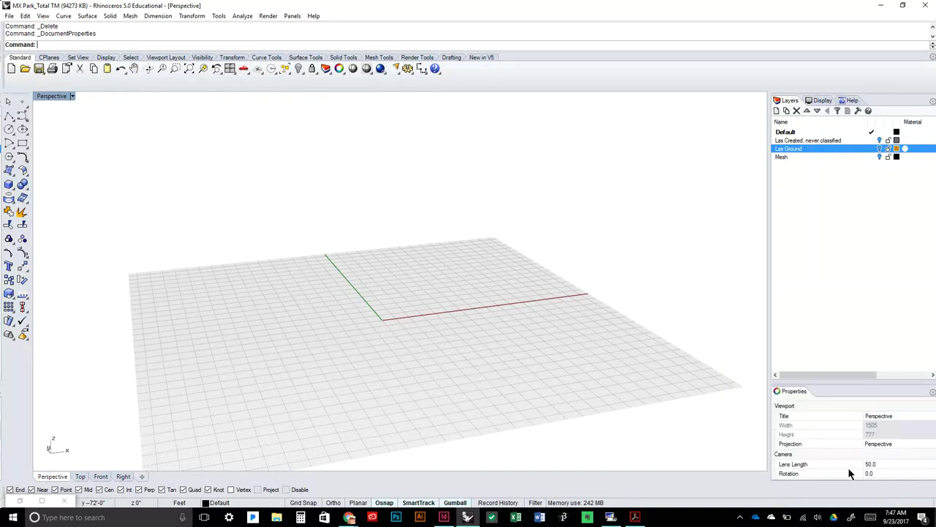
left_click_drag(846, 379, 840, 234)
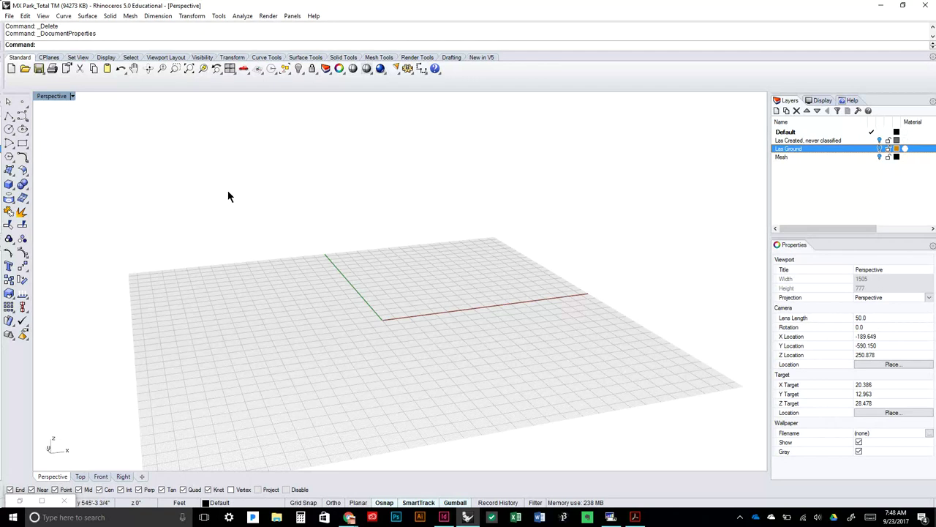
Float the Surface Creation tools, start the Plane command and enable Grid Snap
left_click(12, 179)
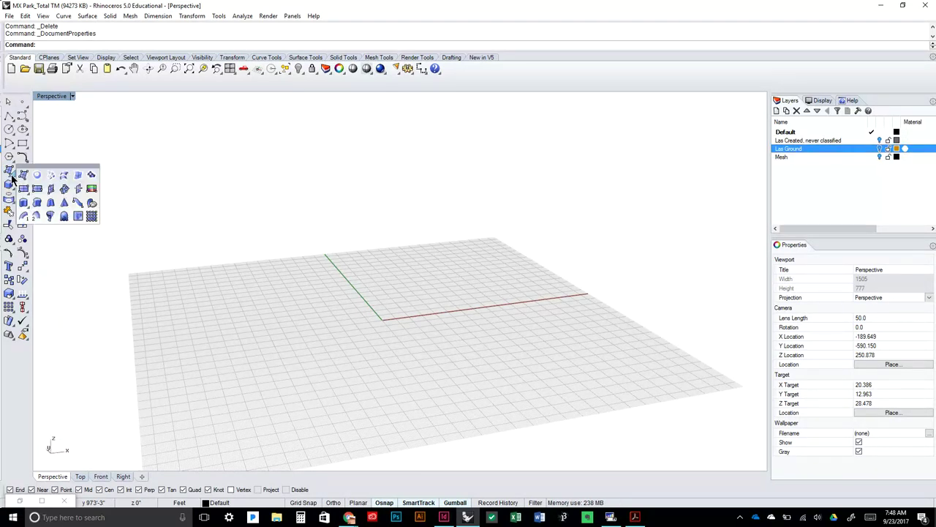
left_click_drag(42, 164, 81, 149)
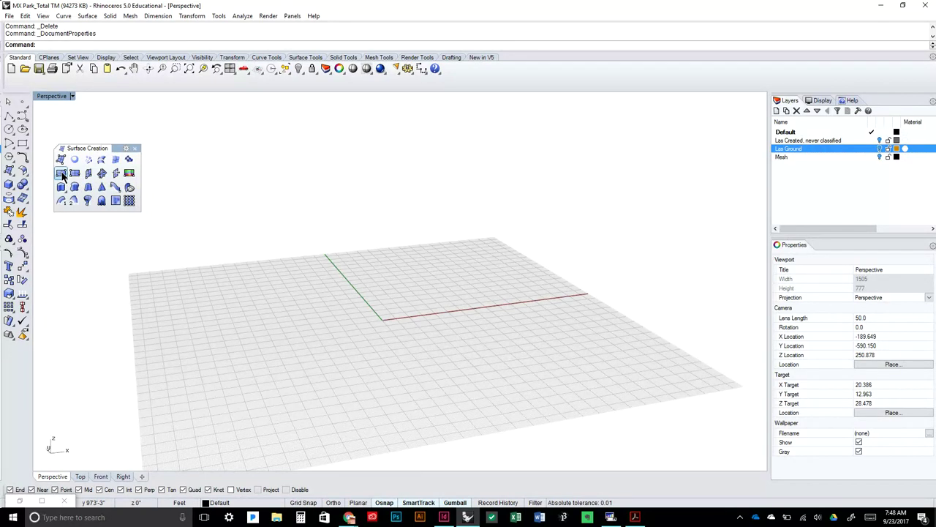
left_click(62, 173)
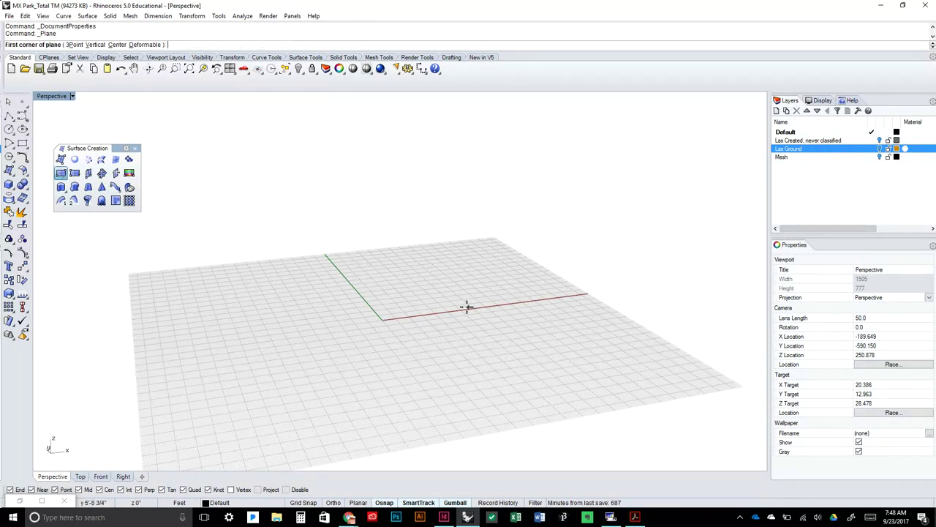
scroll(381, 302, "up", 3)
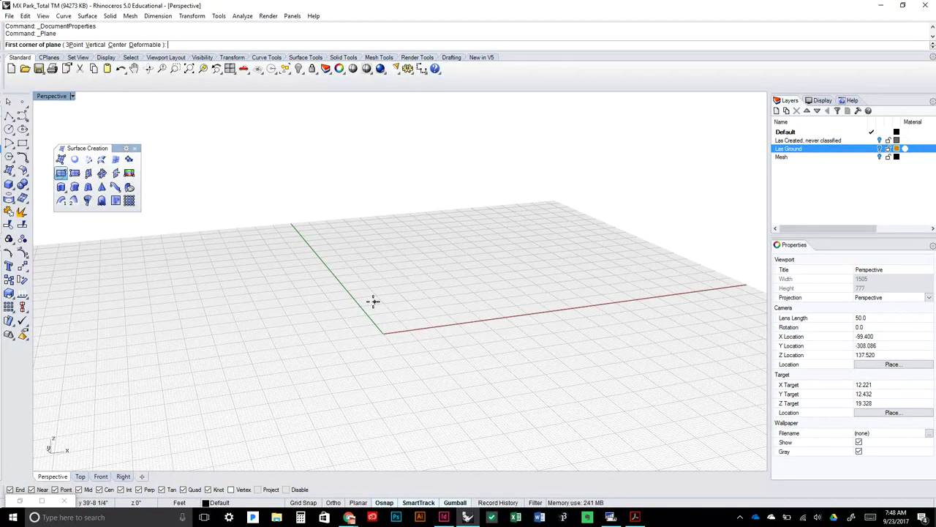
scroll(394, 322, "up", 3)
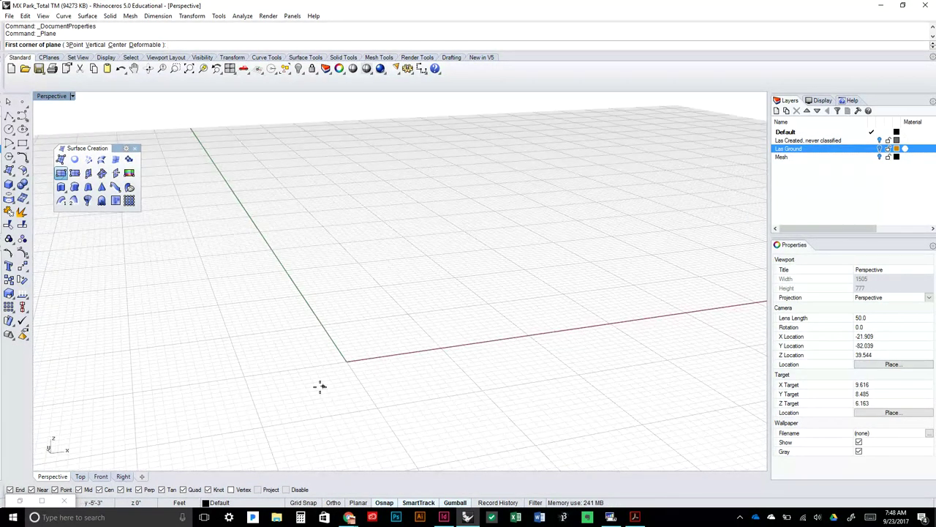
left_click(312, 504)
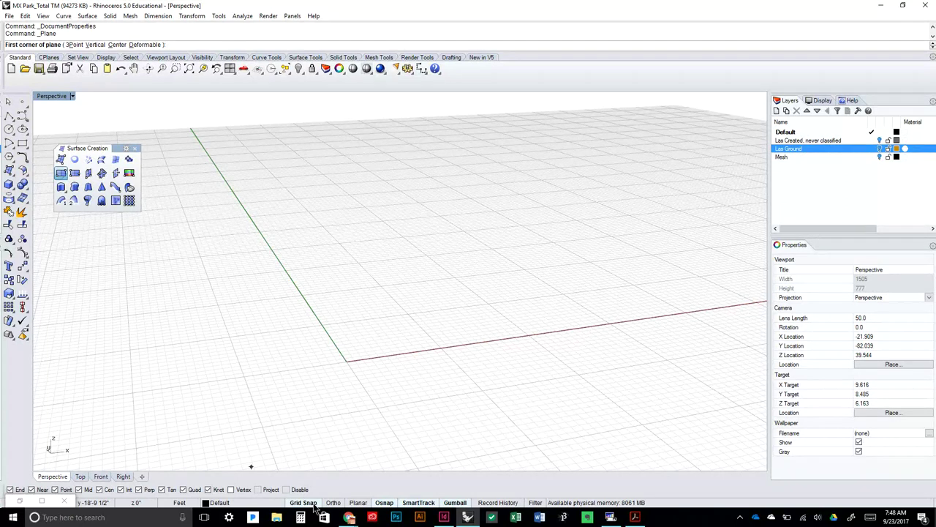
Place the plane's corner at the origin with length 500 and width 400
left_click(346, 361)
scroll(441, 263, "down", 2)
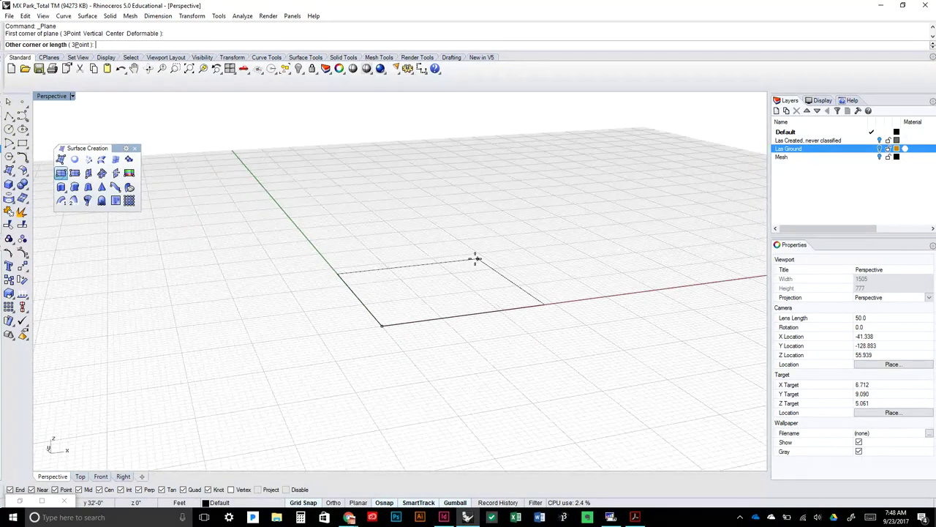
scroll(520, 253, "down", 1)
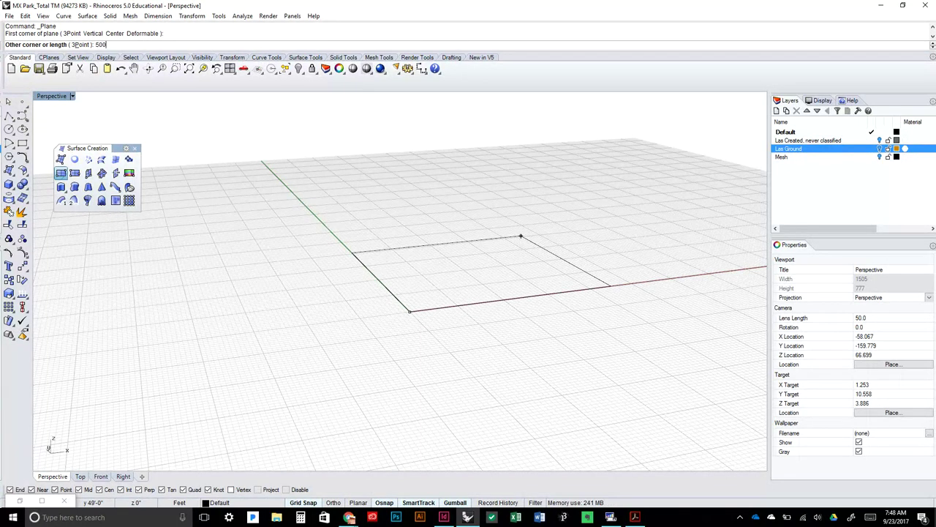
key("Return")
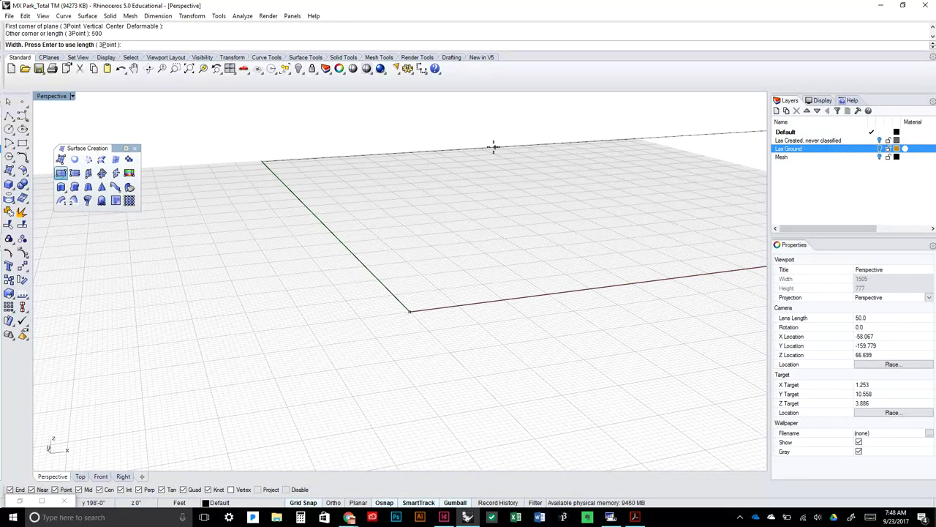
type("400")
key("Return")
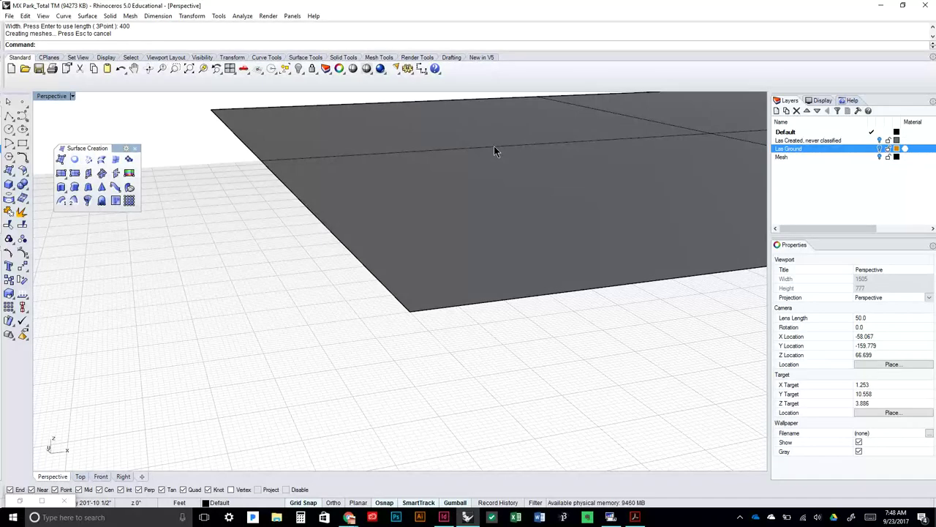
Orbit, pan and zoom around the new 500 by 400 plane surface to inspect it
scroll(492, 157, "down", 2)
right_click_drag(498, 190, 344, 273)
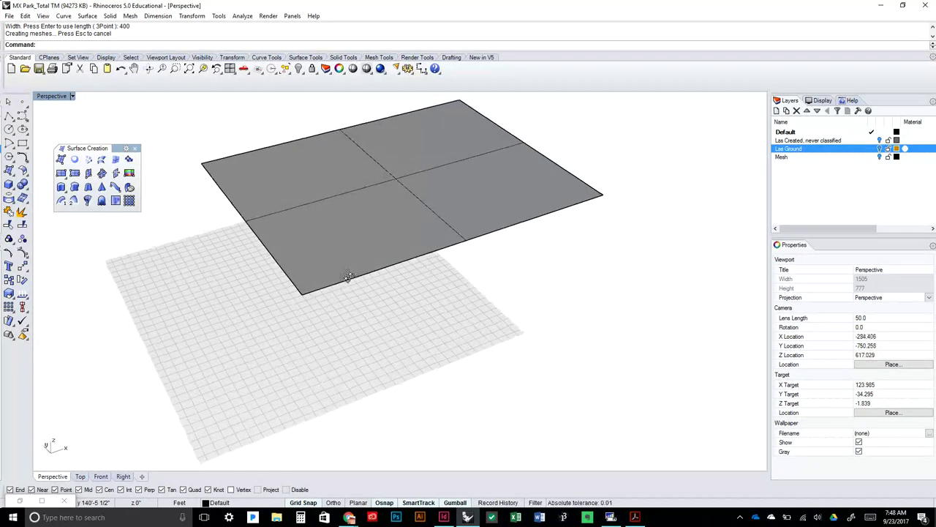
left_click(410, 210)
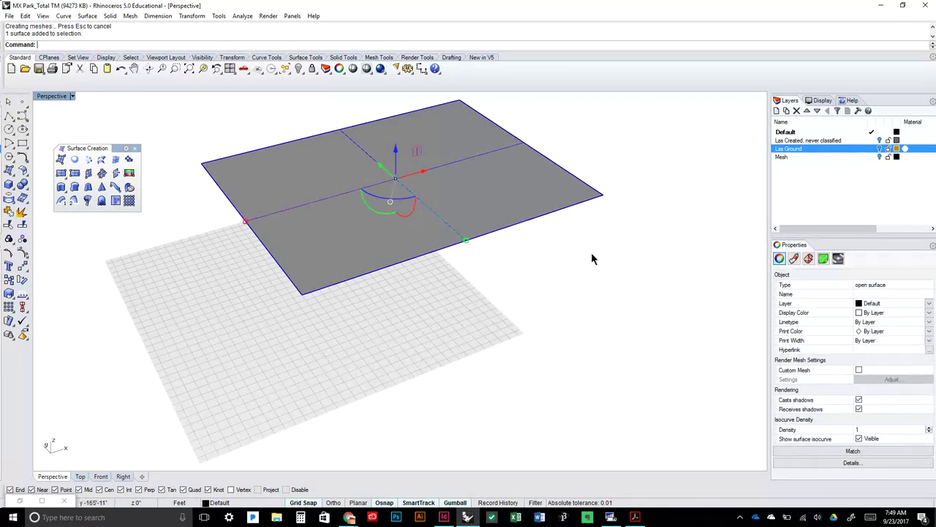
left_click(632, 268)
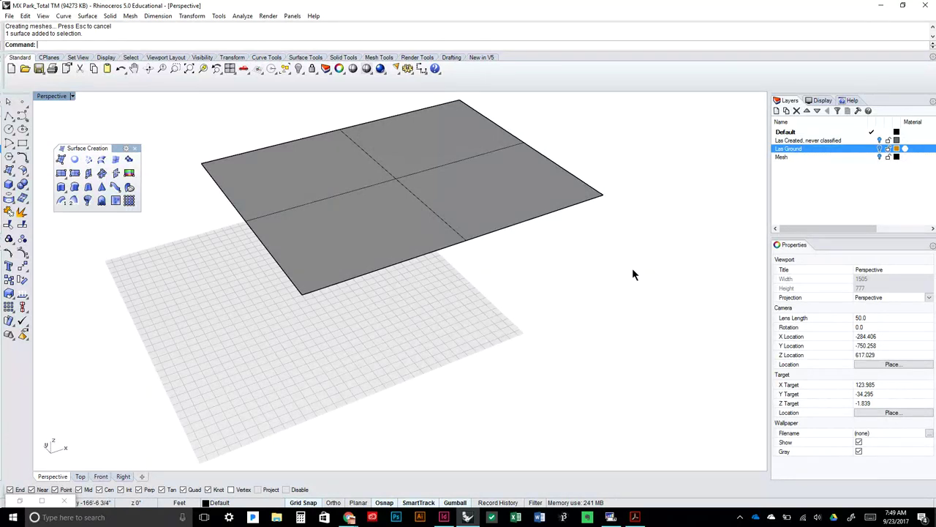
right_click_drag(634, 271, 596, 286)
scroll(600, 279, "down", 2)
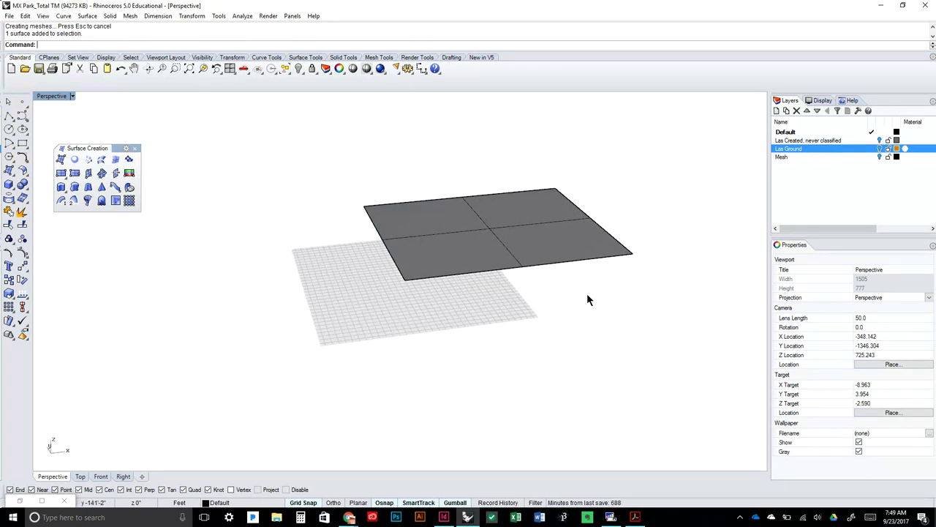
right_click_drag(590, 293, 628, 270, "shift")
right_click_drag(570, 348, 589, 327)
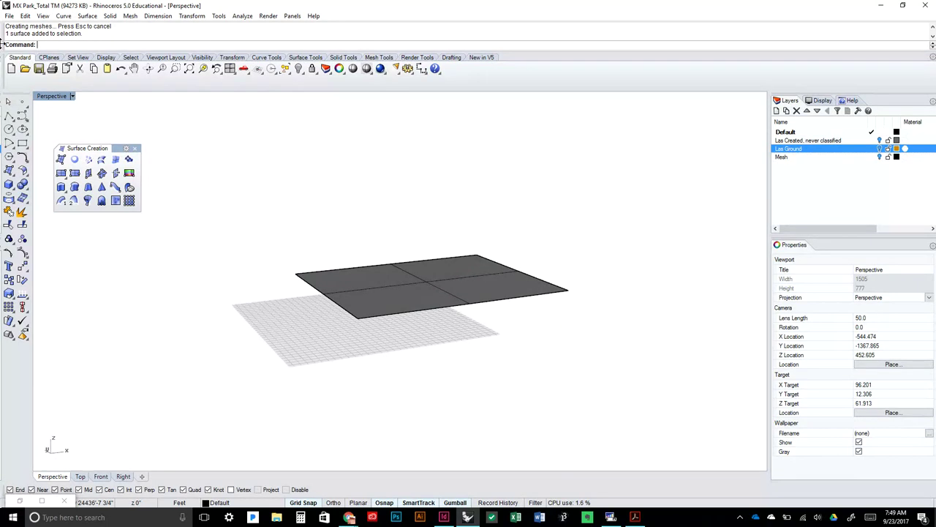
Launch Grasshopper with the Grass command and move its window beside the model view
type("Grass")
key("Return")
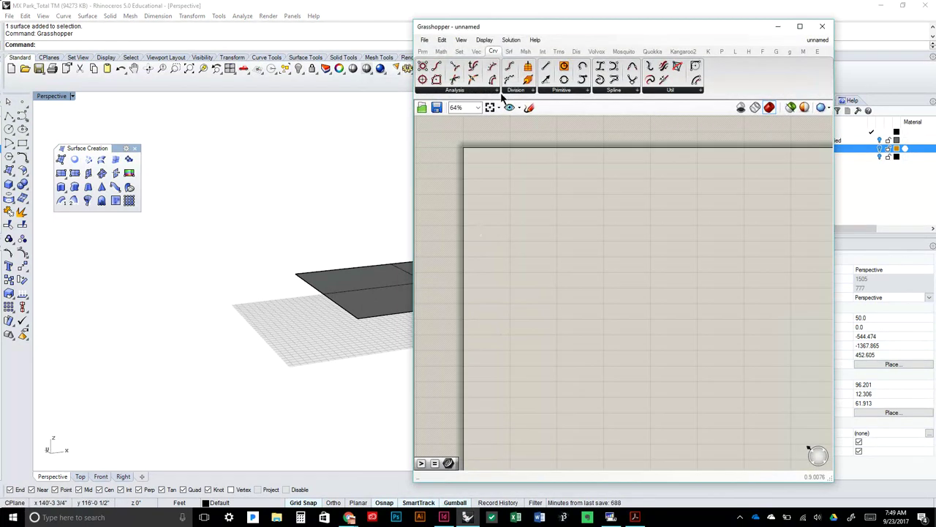
left_click_drag(516, 30, 567, 26)
left_click_drag(636, 13, 585, 26)
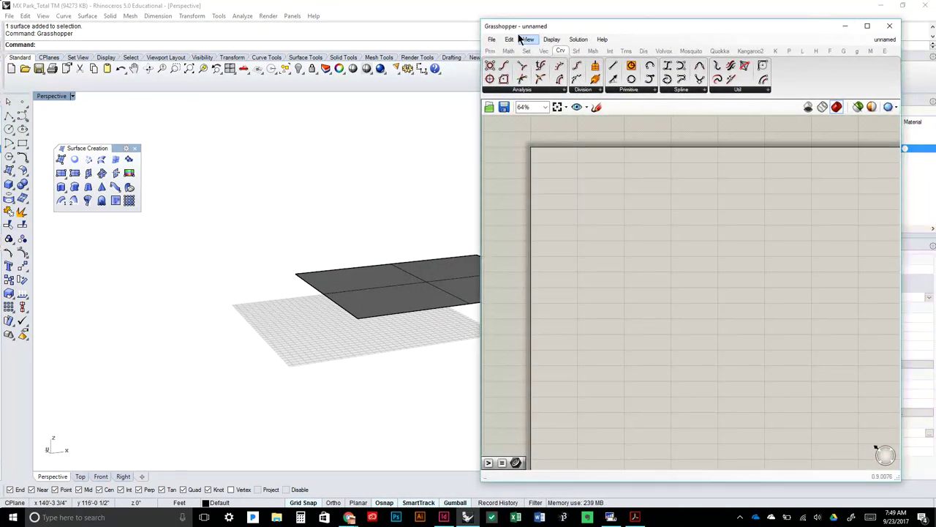
Start a new Grasshopper document from the File menu
left_click(492, 38)
left_click(493, 40)
left_click(492, 40)
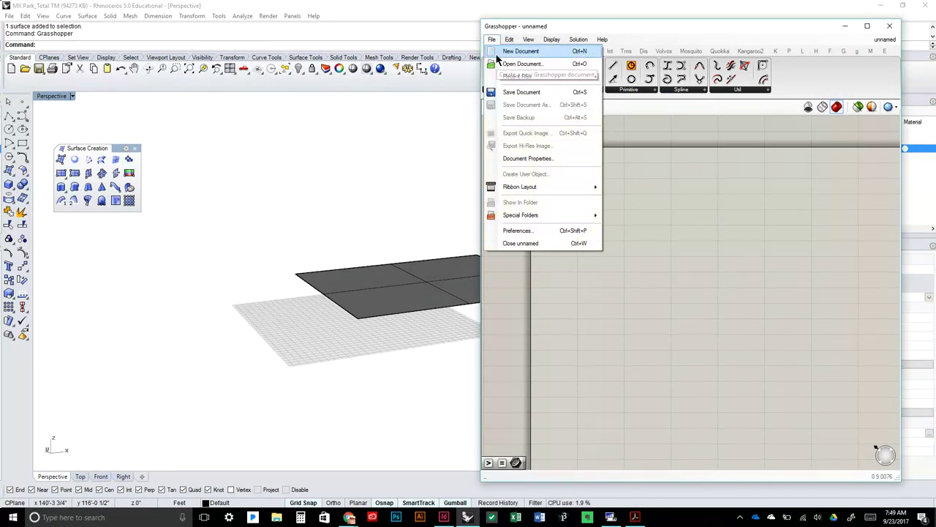
left_click(499, 51)
Run the Grasshopper command again and move its window further right
left_click(386, 111)
type("Grasshopper")
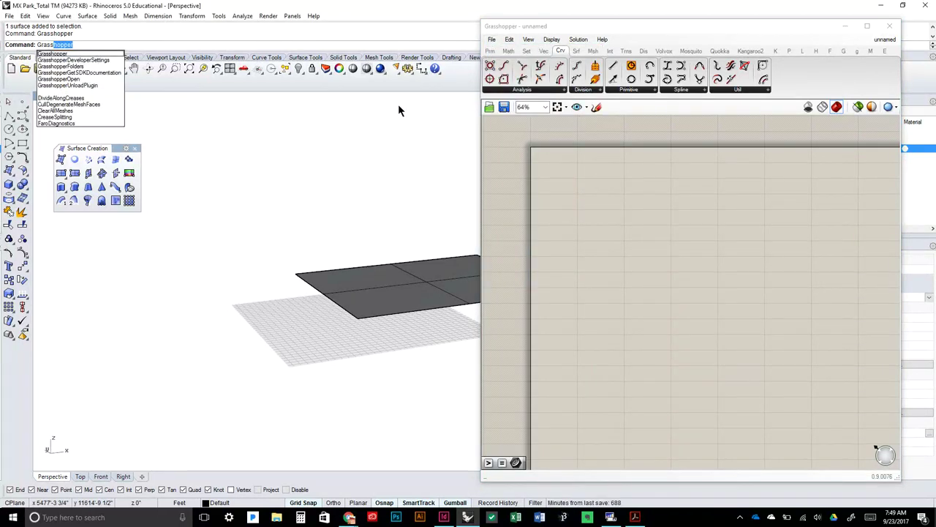
key("Down")
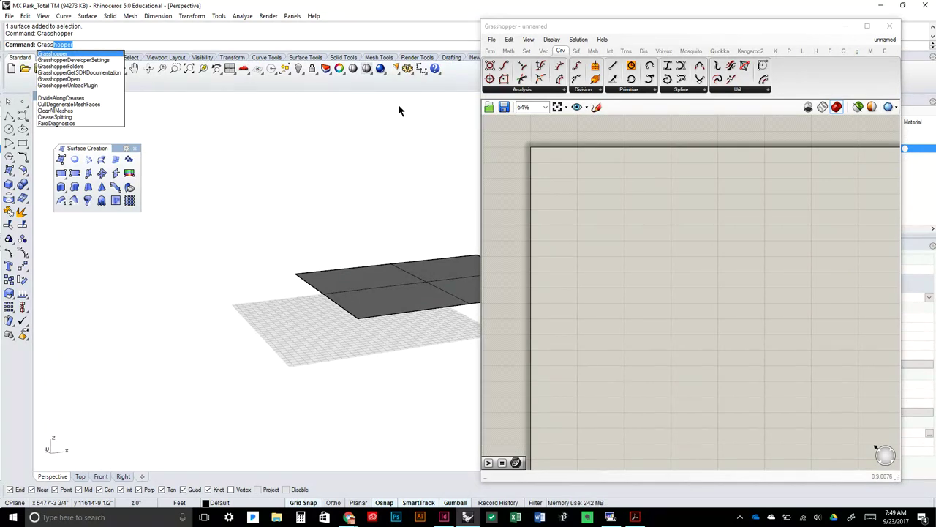
key("Down")
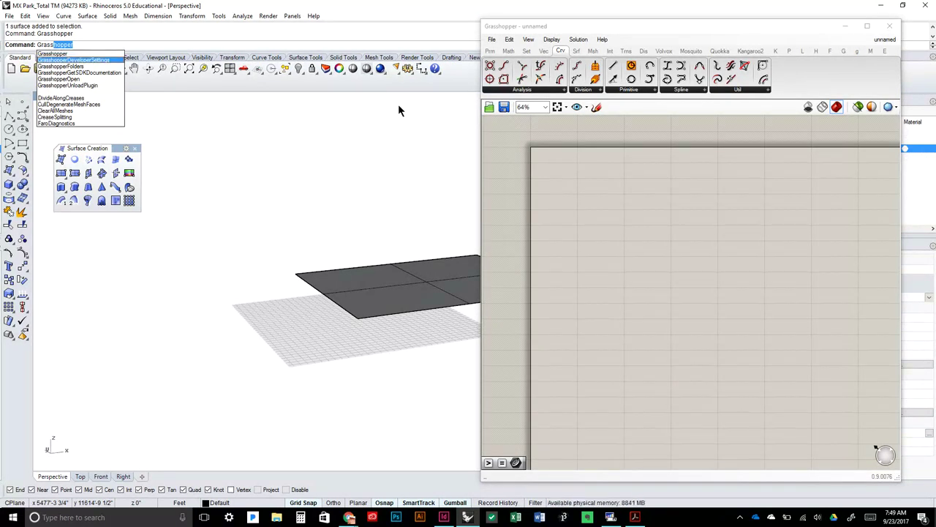
key("Escape")
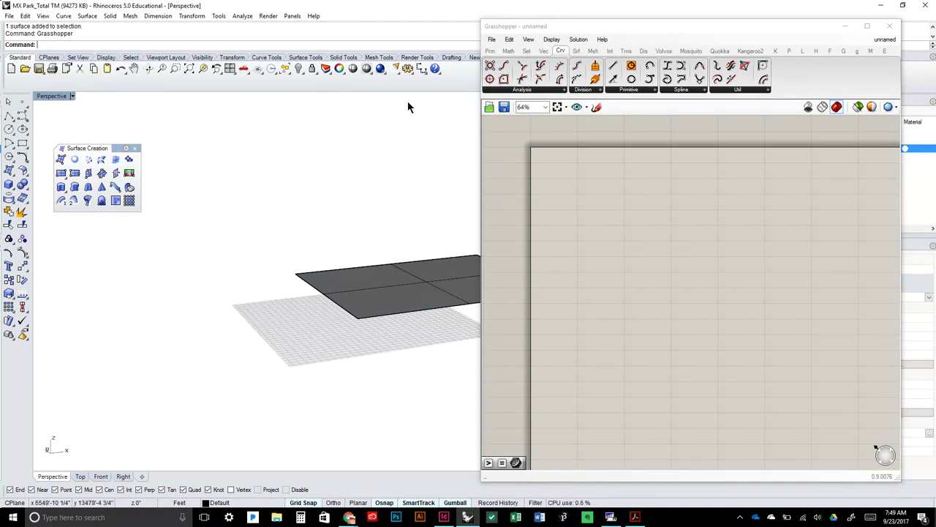
left_click_drag(745, 29, 768, 20)
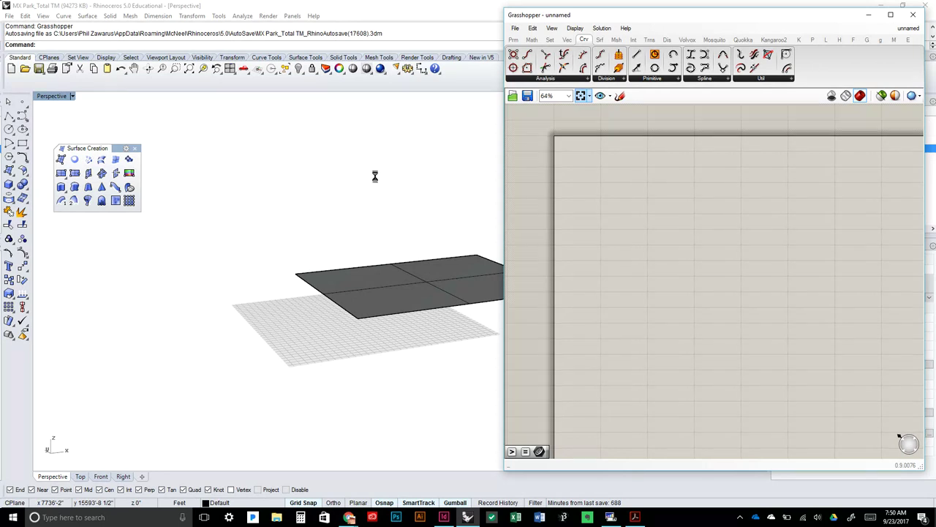
Orbit to a steeper top-down view of the plane surface, then show Grasshopper's Params components
right_click_drag(381, 182, 349, 242)
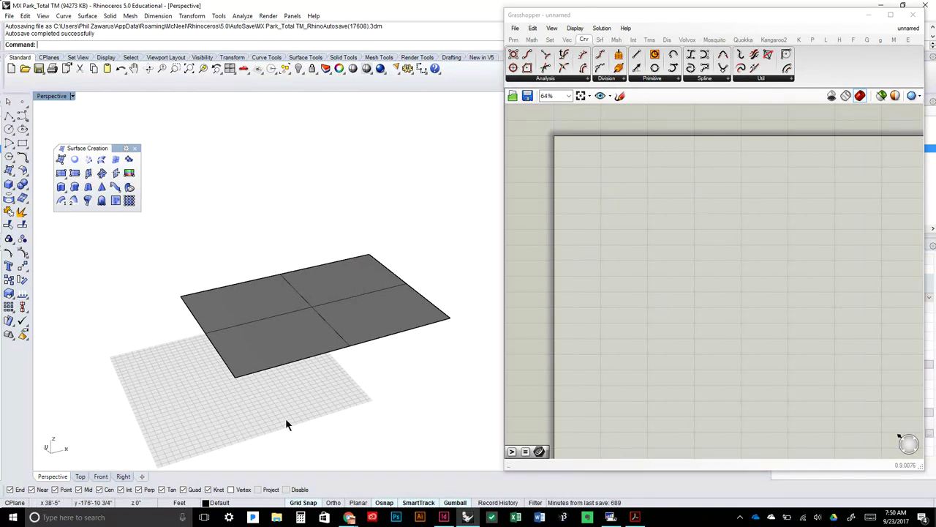
mouse_move(285, 408)
right_mouse_down()
mouse_move(282, 382)
mouse_move(281, 397)
right_mouse_up()
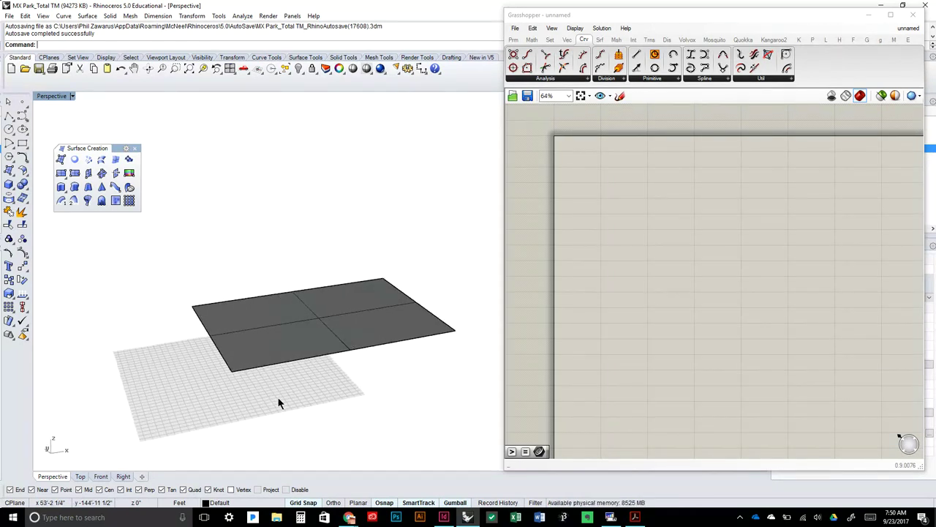
right_click_drag(250, 297, 261, 304)
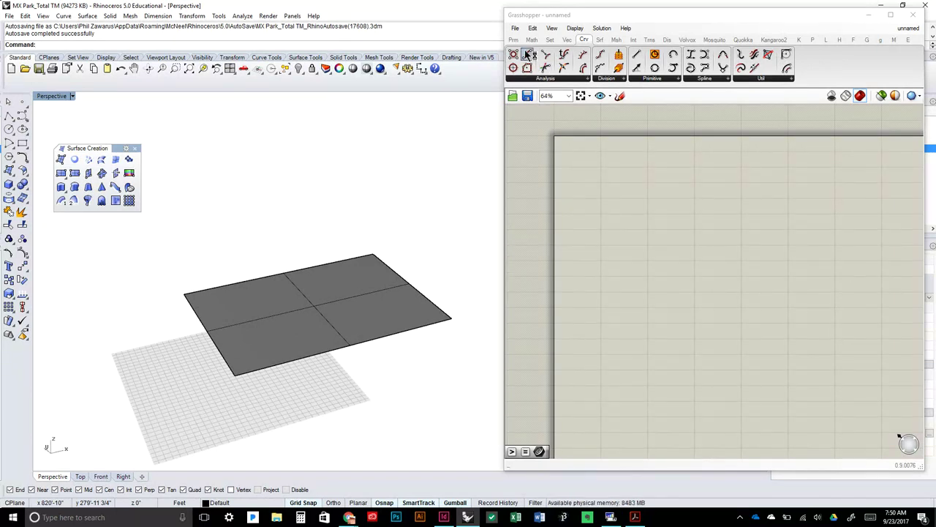
left_click(377, 321)
left_click(301, 147)
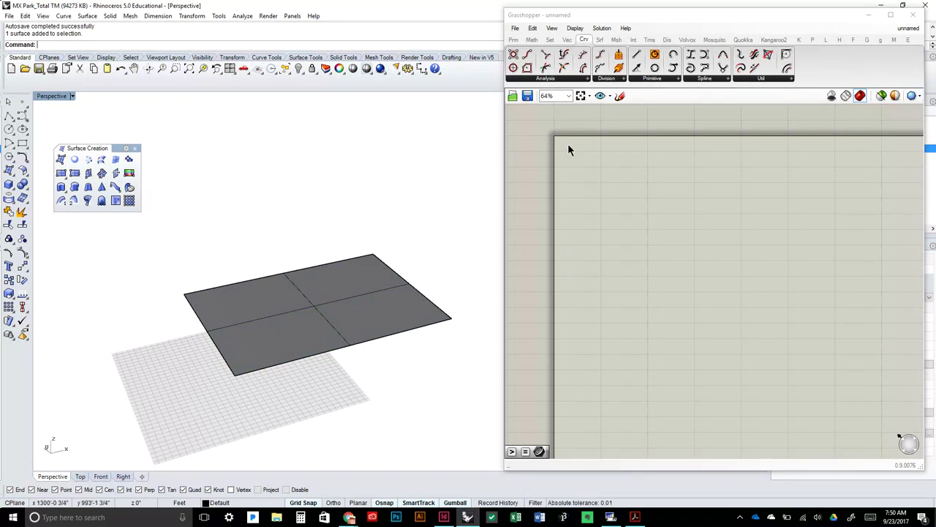
left_click(513, 40)
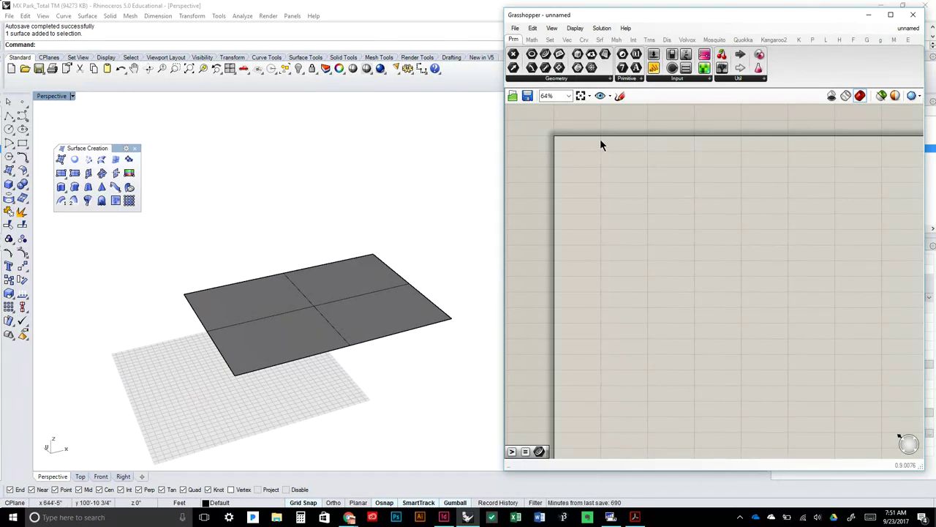
Drag a Surface parameter from Params > Geometry onto the canvas, deleting the duplicate copy
left_click(569, 79)
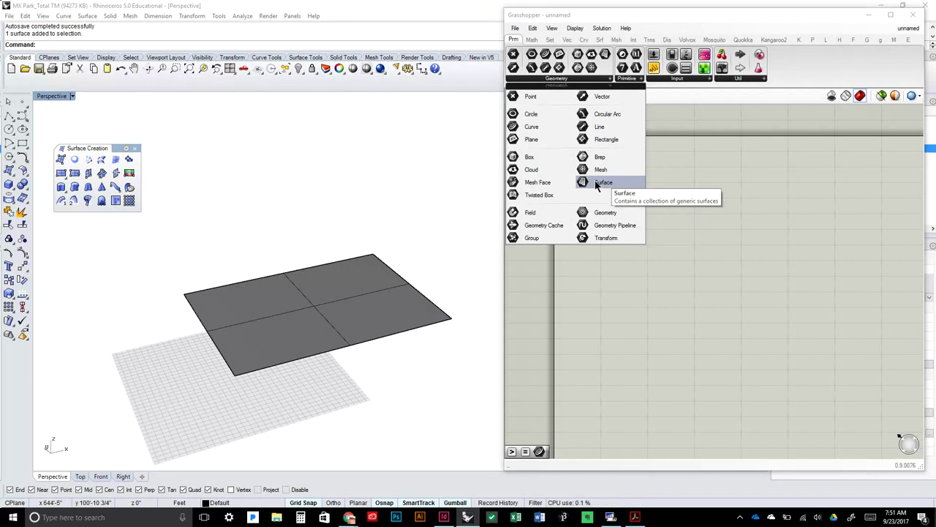
mouse_move(613, 183)
left_mouse_down()
mouse_move(590, 183)
mouse_move(595, 178)
left_mouse_up()
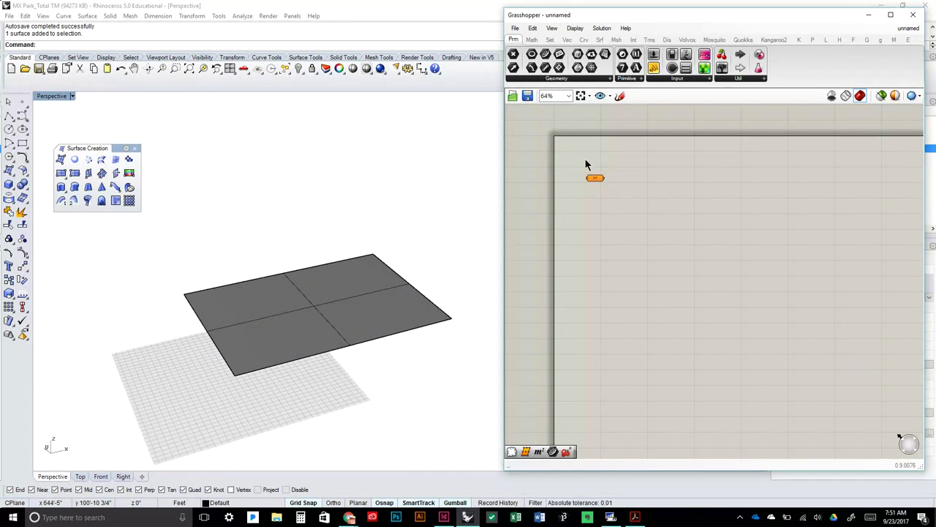
left_click(593, 78)
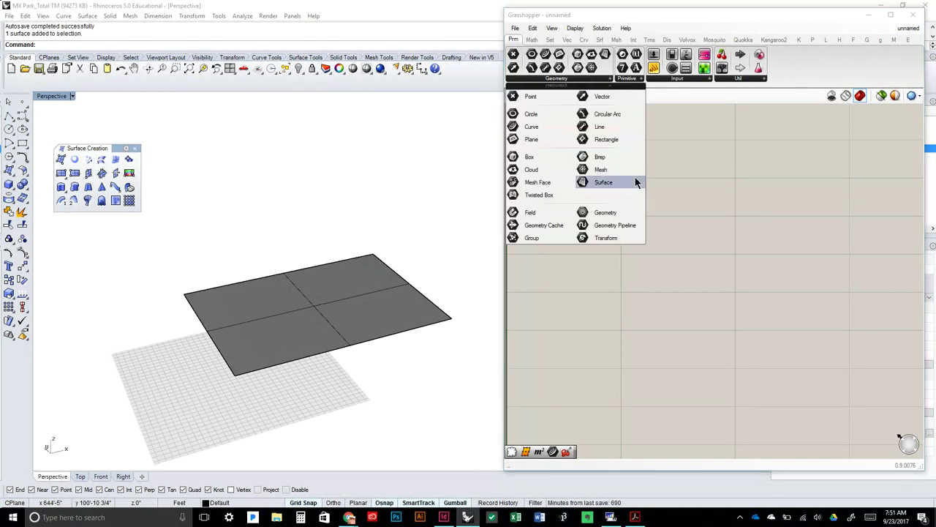
left_click_drag(603, 182, 694, 165)
key("Delete")
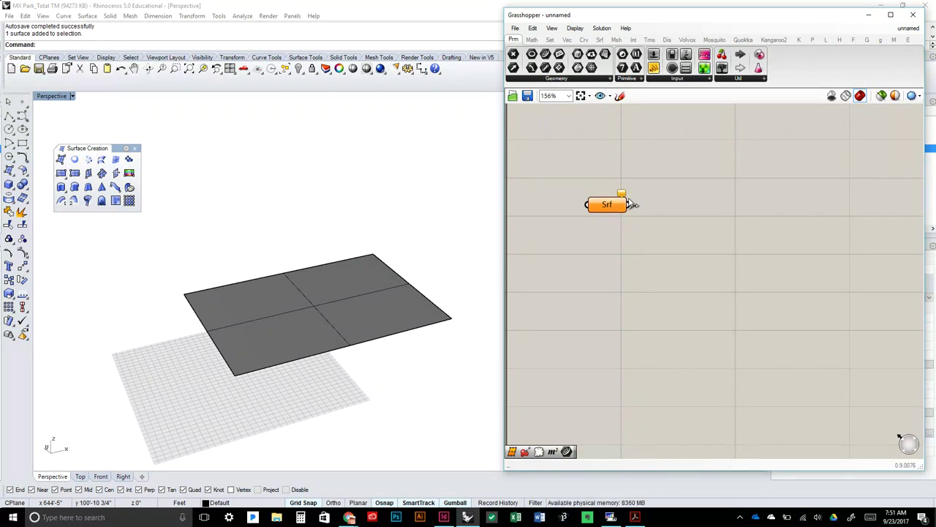
mouse_move(617, 208)
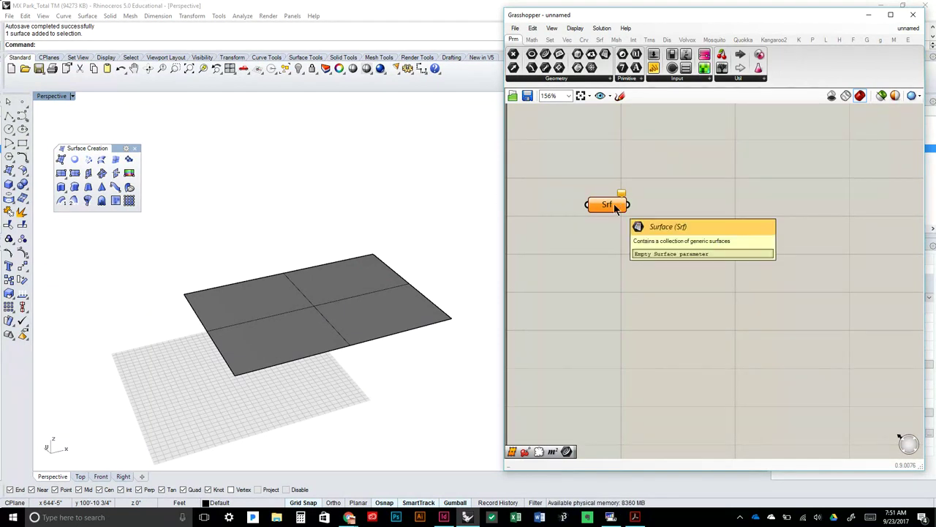
left_click(607, 205)
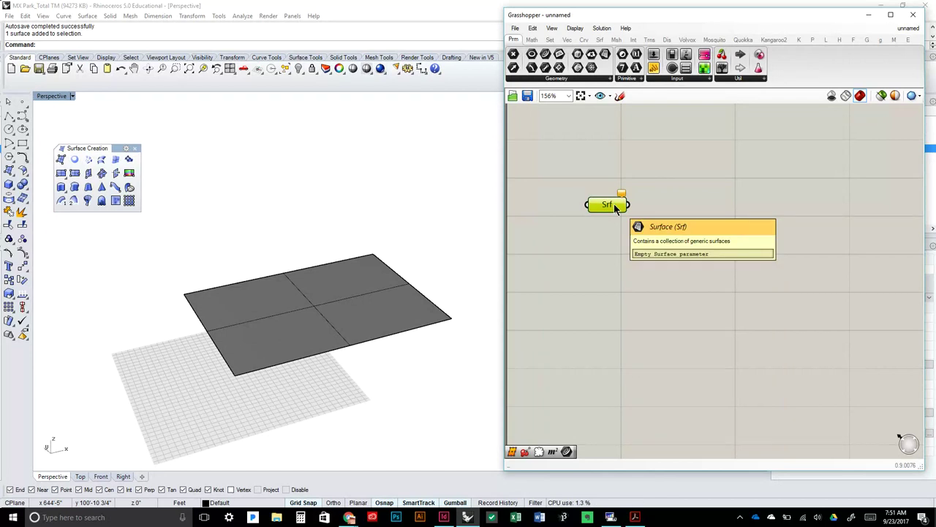
left_click(641, 287)
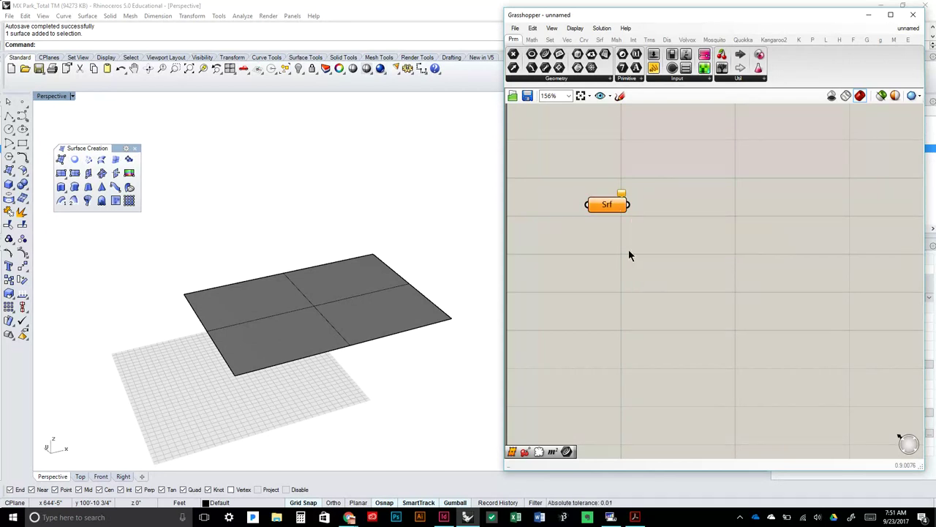
left_click(609, 208)
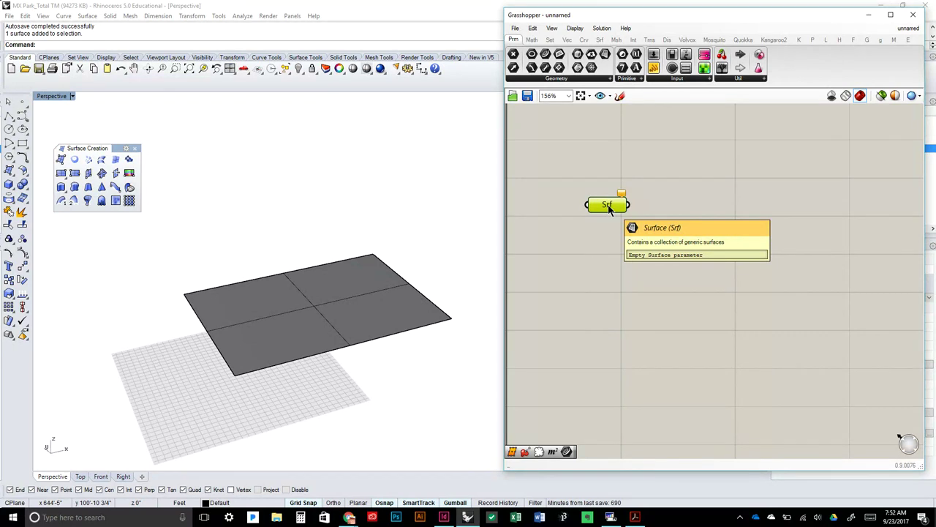
Reference the grey Rhino plane into the Srf parameter with Set one Surface
right_click(609, 209)
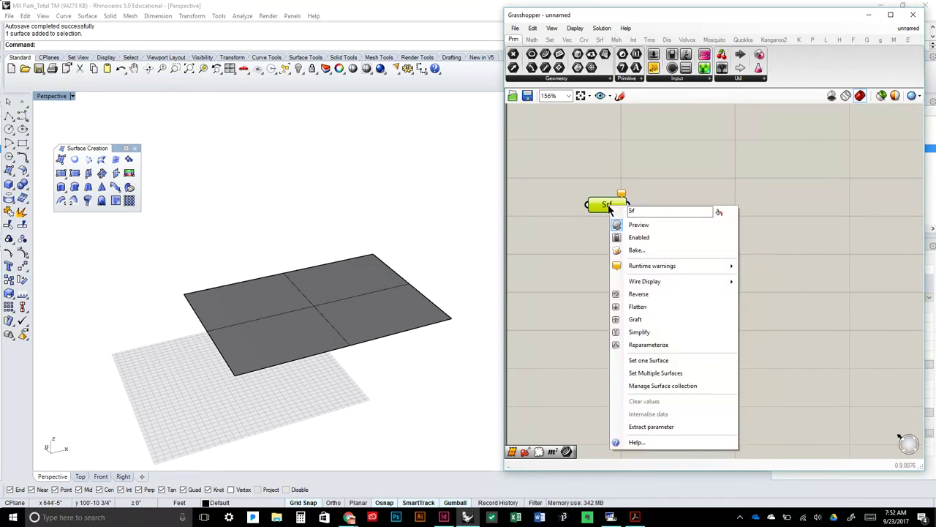
left_click(671, 366)
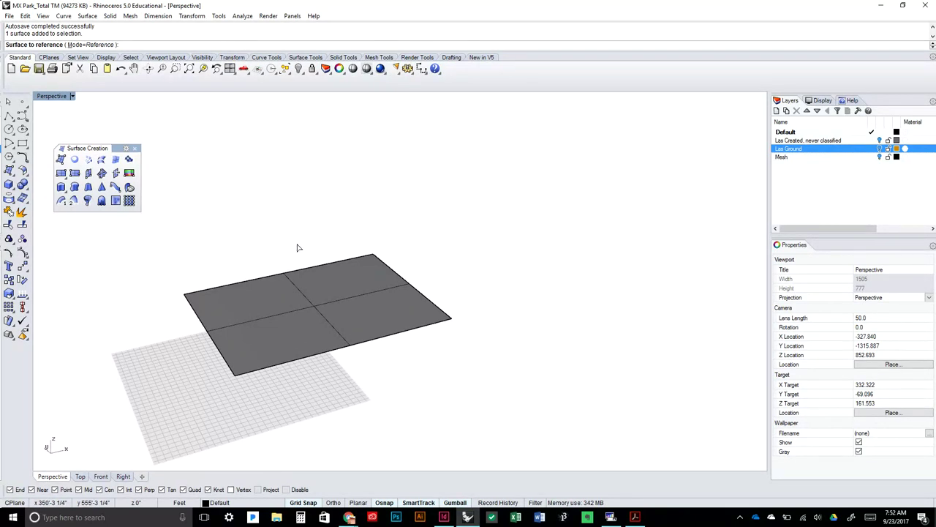
left_click(339, 303)
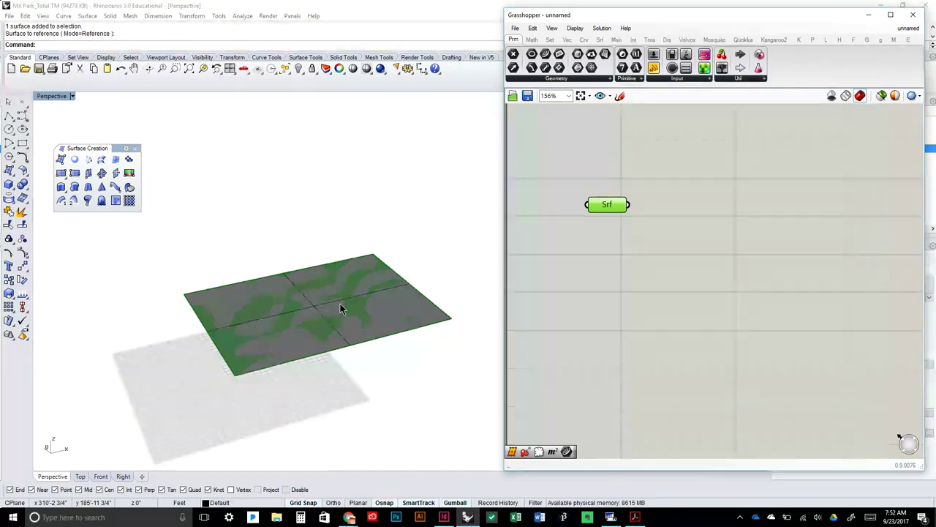
left_click(590, 265)
left_click_drag(609, 205, 604, 185)
left_click(618, 223)
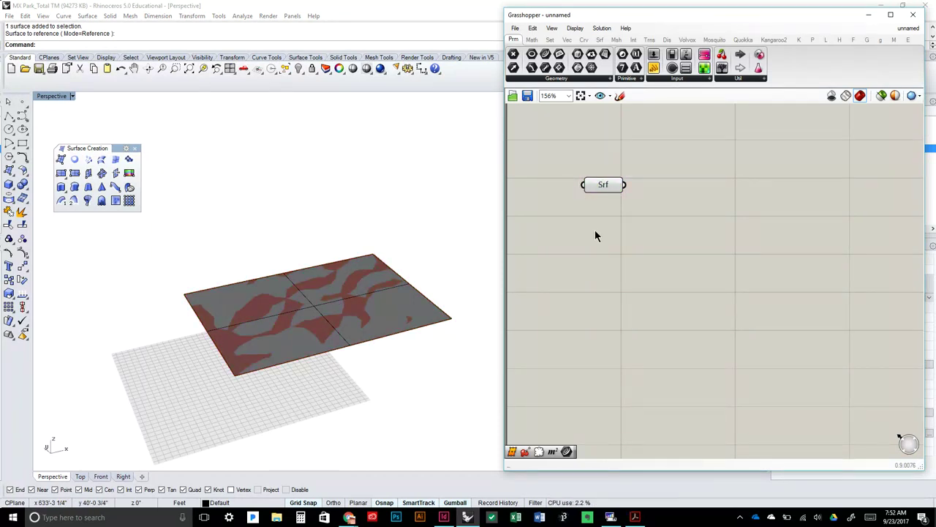
Hide the original Rhino surface with Ctrl+H so only the Grasshopper preview shows
right_click_drag(460, 271, 461, 305)
scroll(321, 291, "up", 3)
right_click_drag(321, 287, 349, 299)
right_click_drag(441, 306, 242, 224)
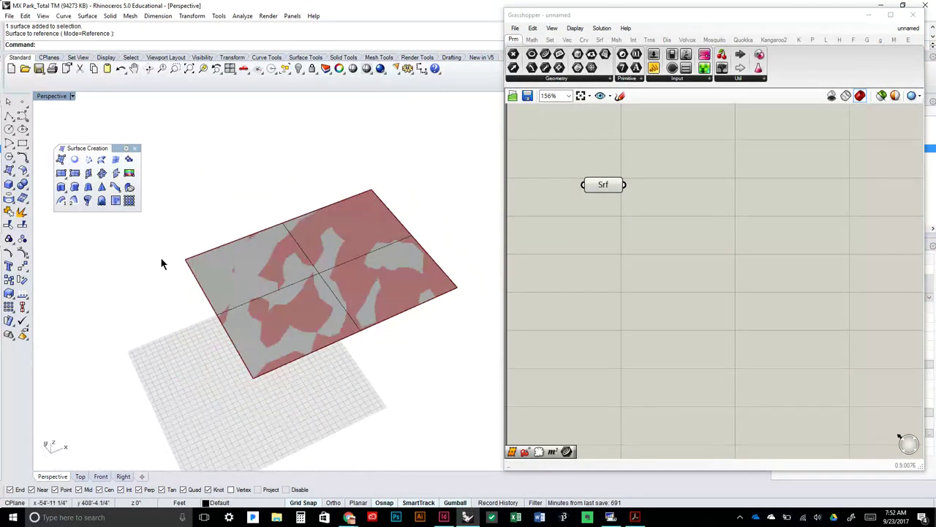
right_click_drag(362, 417, 370, 397)
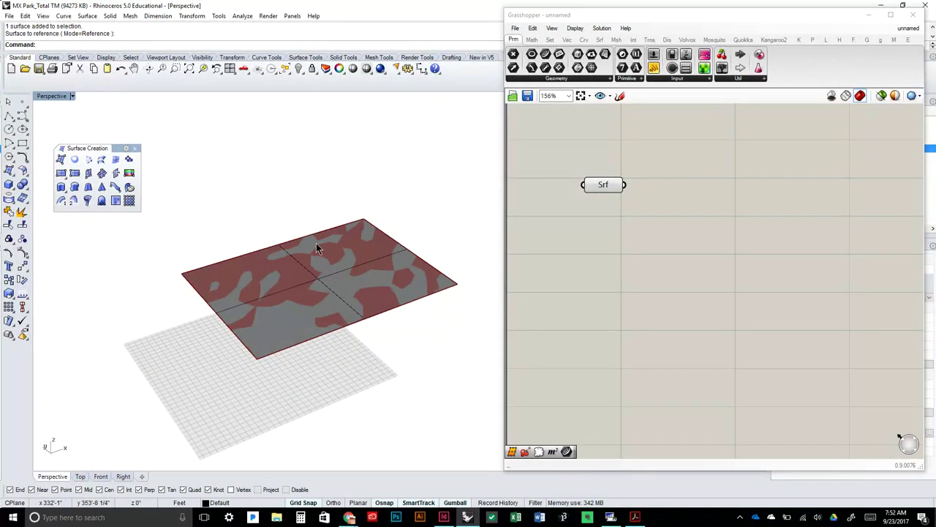
left_click(272, 260)
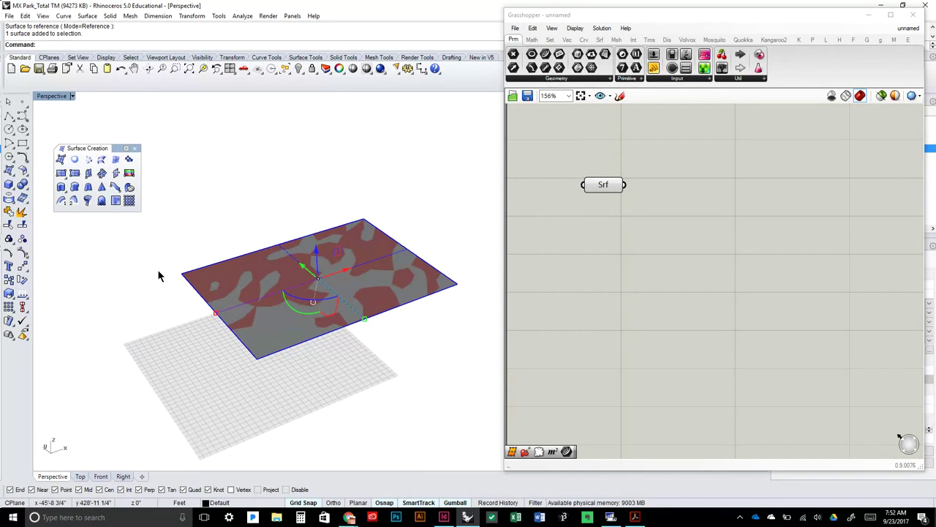
left_click(351, 305)
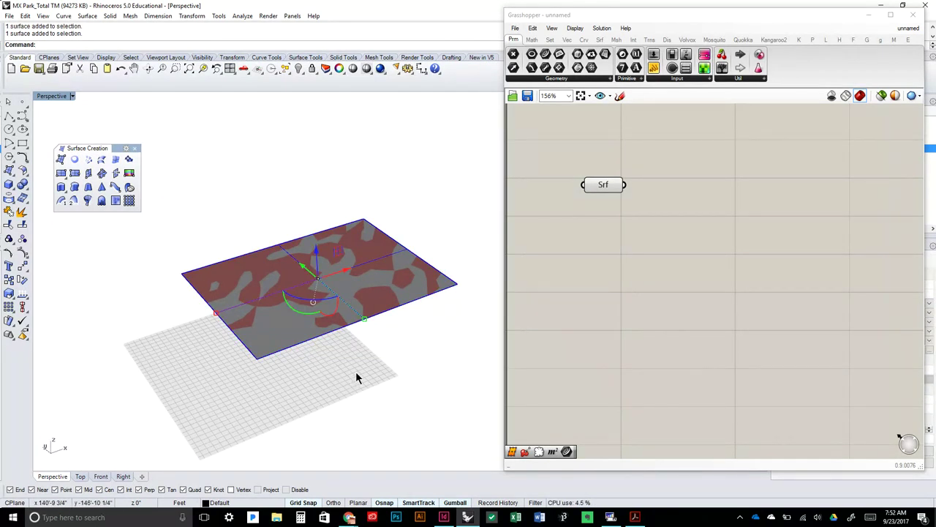
key("ctrl+h")
right_click_drag(334, 197, 358, 182)
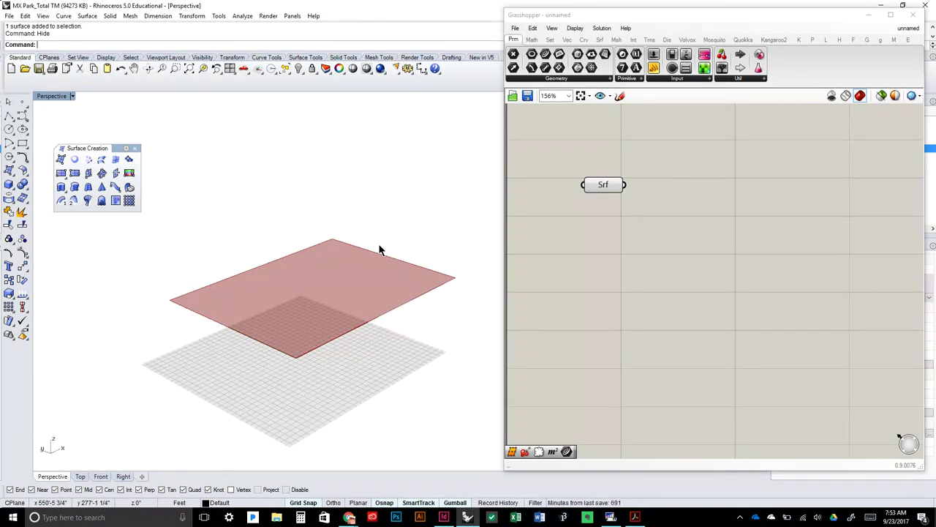
Delete the Srf parameter from the Grasshopper canvas
right_click_drag(386, 280, 356, 287)
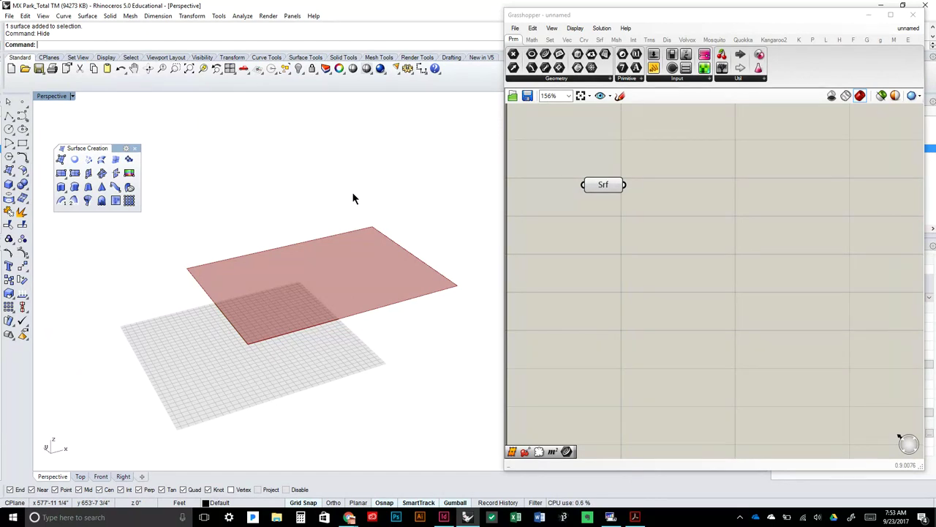
left_click(600, 187)
key("Delete")
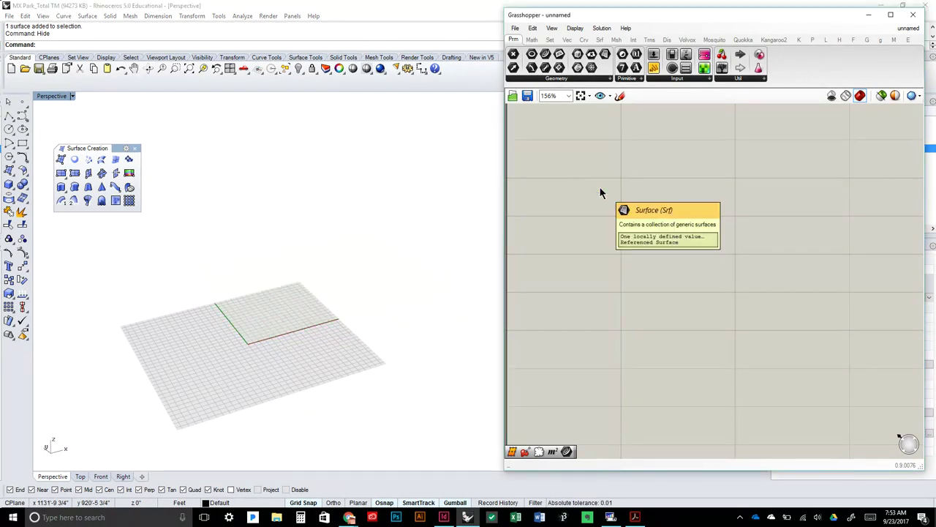
Unhide the grey plane surface with the Show command in Rhino
left_click(319, 336)
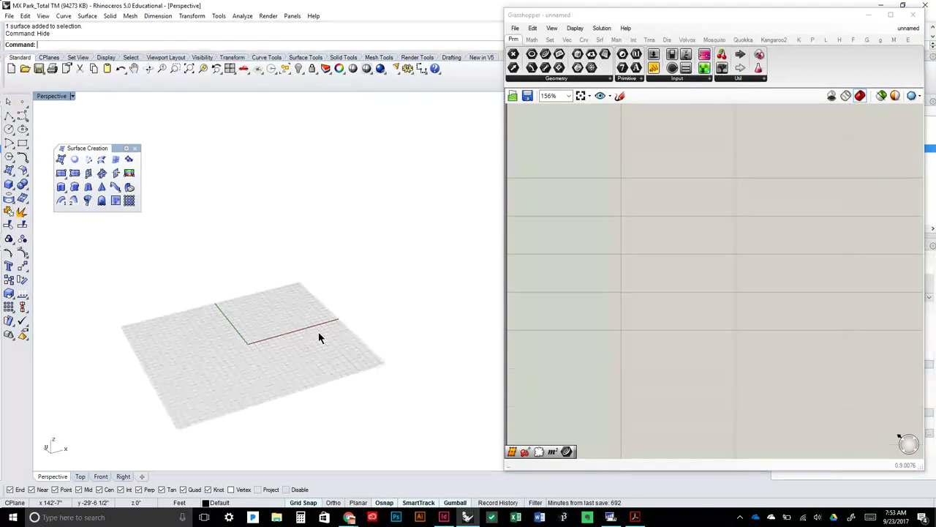
type("Show")
key("Return")
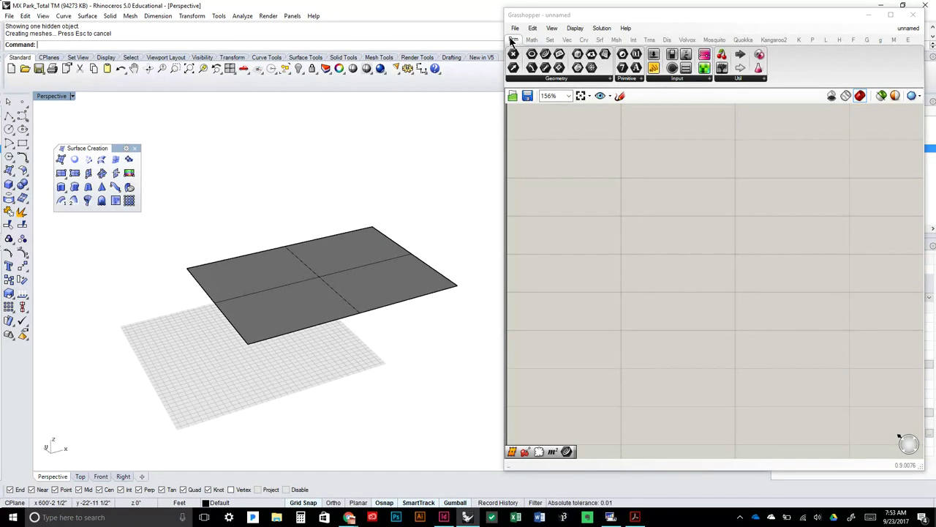
mouse_move(513, 41)
Add a new Surface parameter from the Geometry parameters onto the canvas
left_click(560, 78)
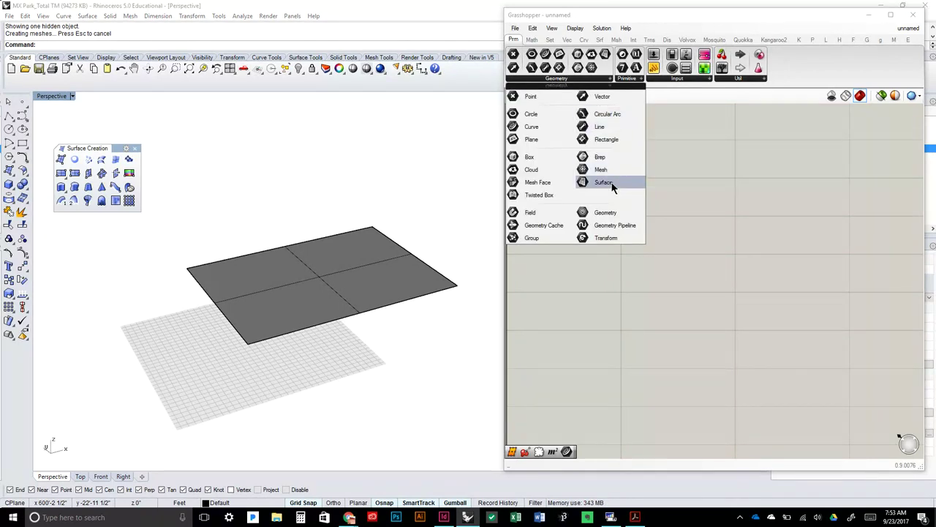
left_click_drag(603, 183, 603, 183)
left_click(589, 171)
left_click(680, 322)
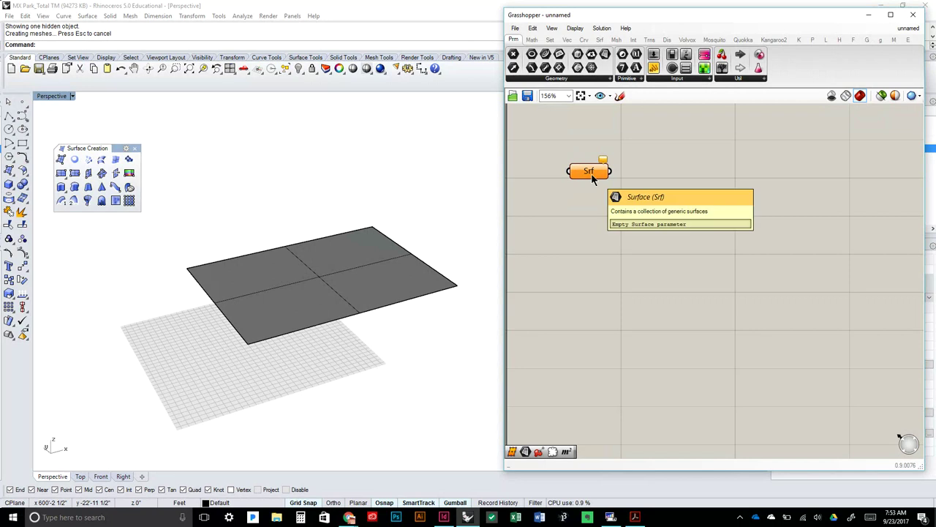
left_click(592, 178)
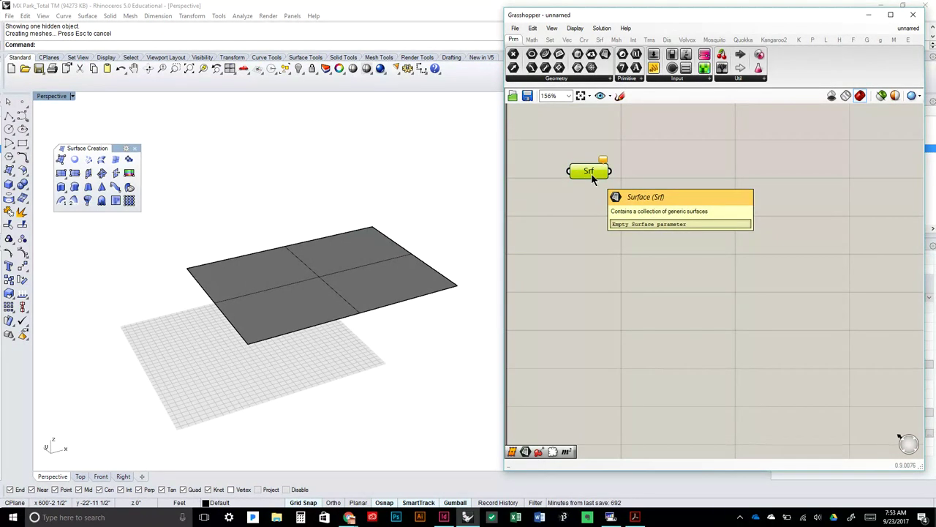
Reference the ground plane surface into Srf using Set one Surface
right_click(592, 178)
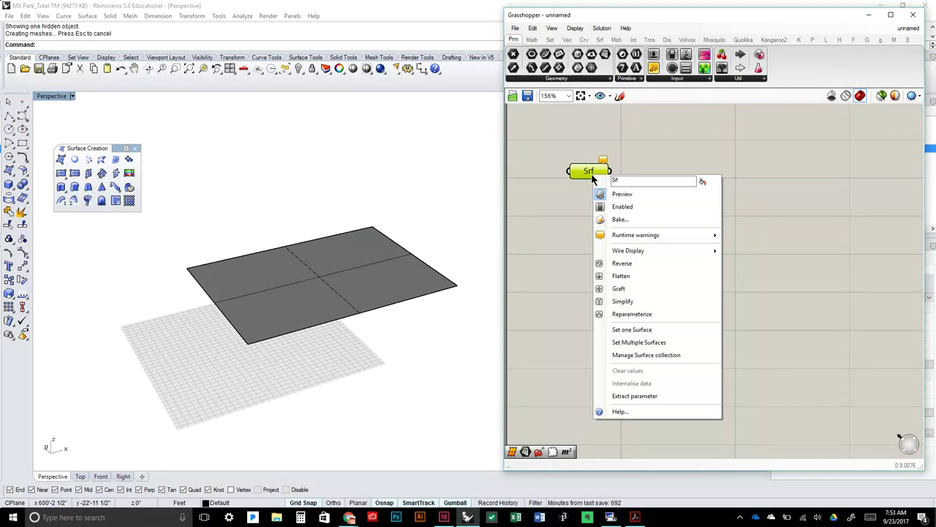
left_click(655, 331)
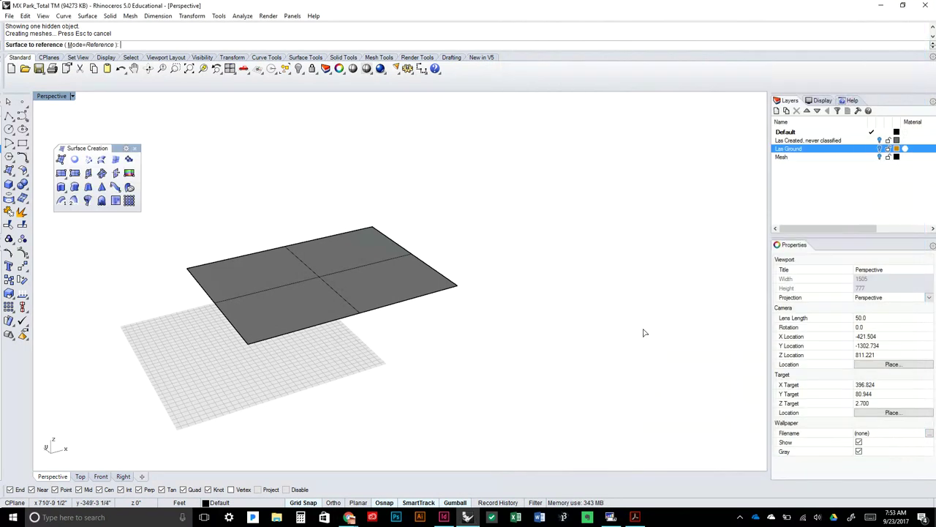
left_click(399, 279)
left_click(643, 292)
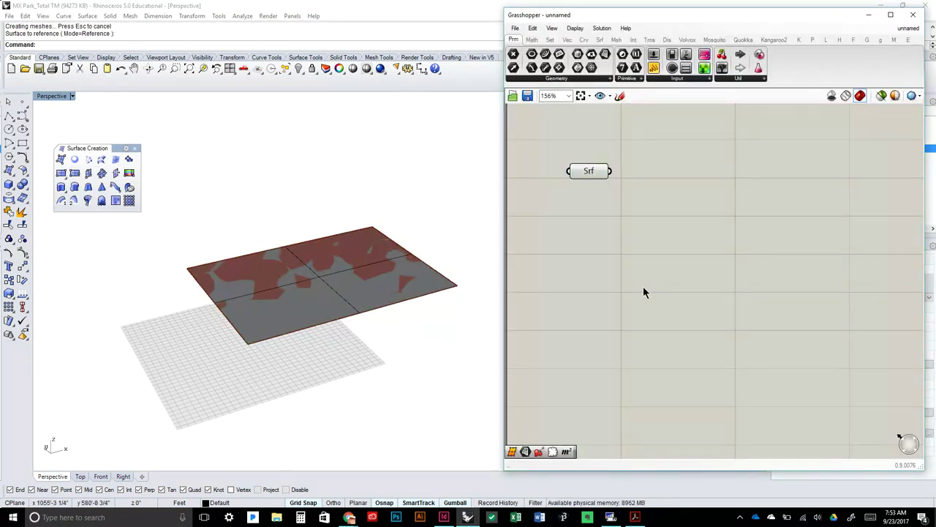
left_click(587, 176)
right_click_drag(344, 293, 300, 277)
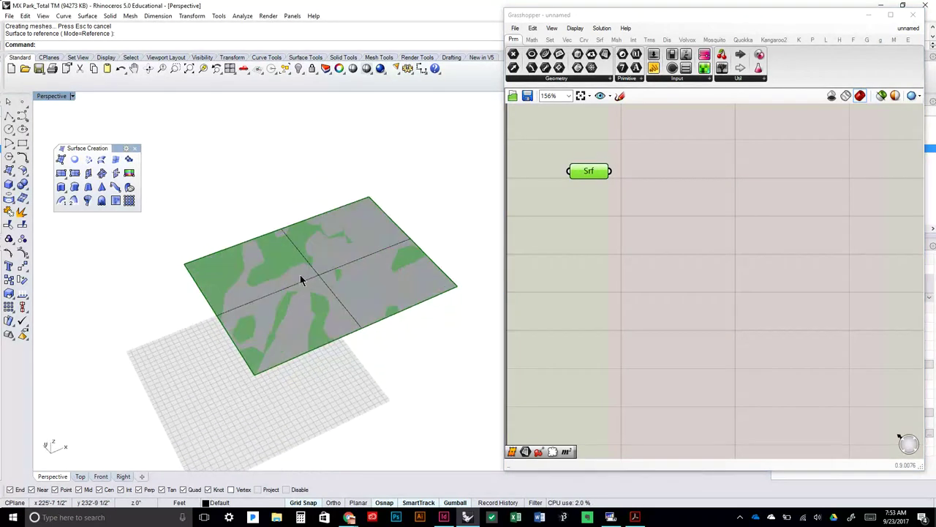
left_click(632, 258)
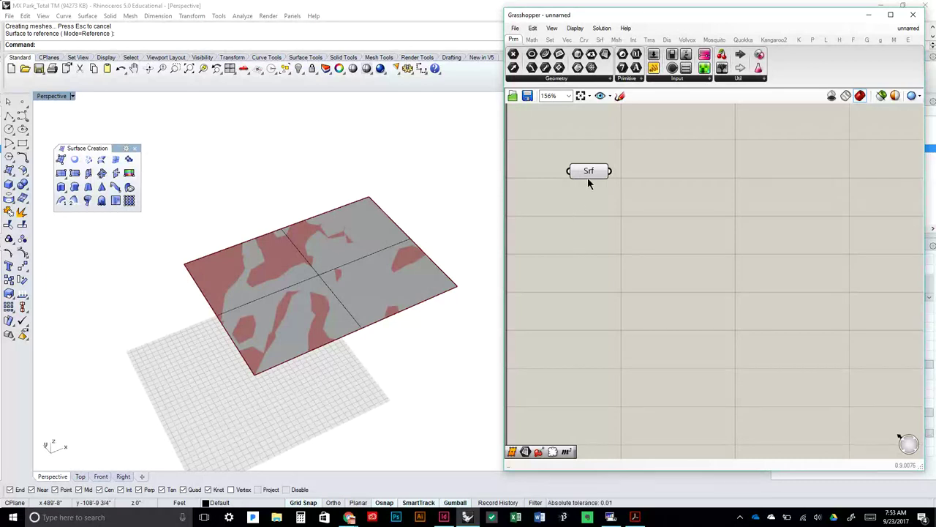
right_click(617, 236)
left_click(553, 328)
right_click_drag(552, 328, 556, 308)
right_click_drag(428, 334, 428, 308)
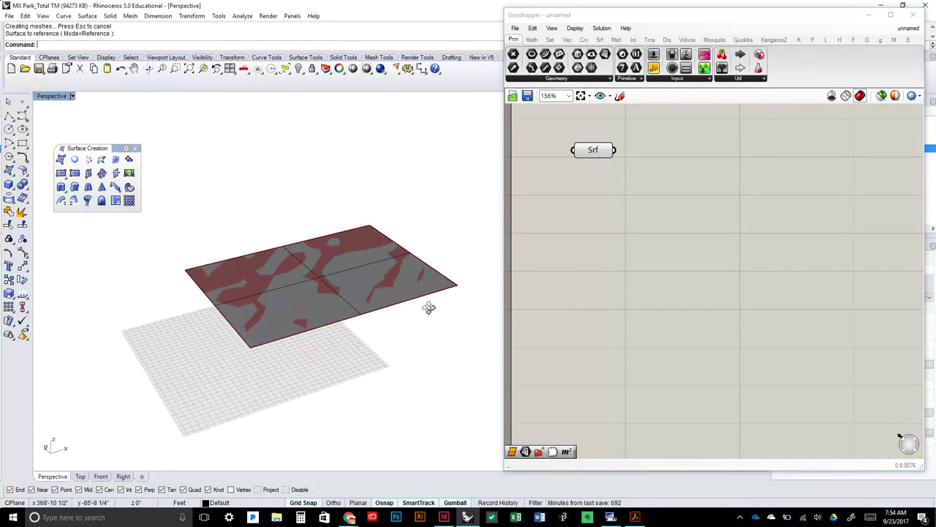
left_click(408, 296)
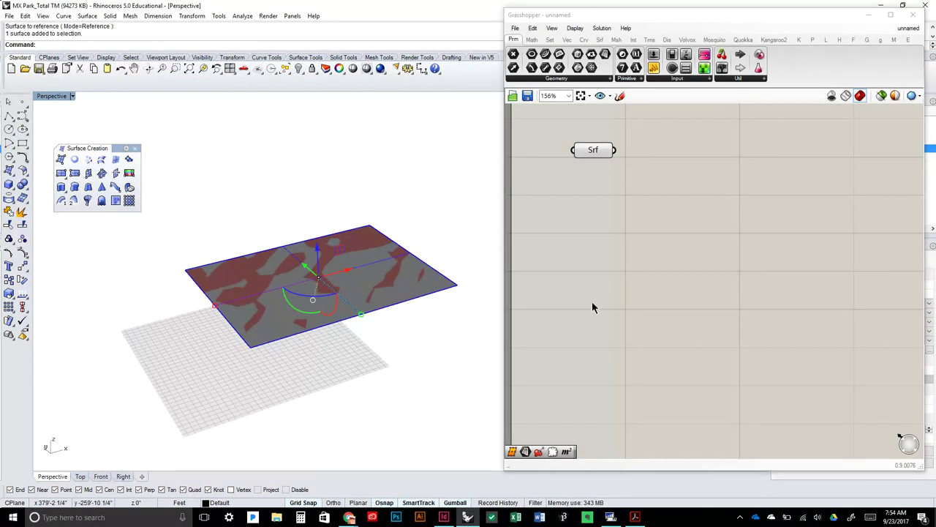
mouse_move(412, 370)
right_mouse_down()
mouse_move(401, 382)
mouse_move(402, 348)
right_mouse_up()
Select the textured Rhino surface and hide it with the Hide command
left_click(404, 311)
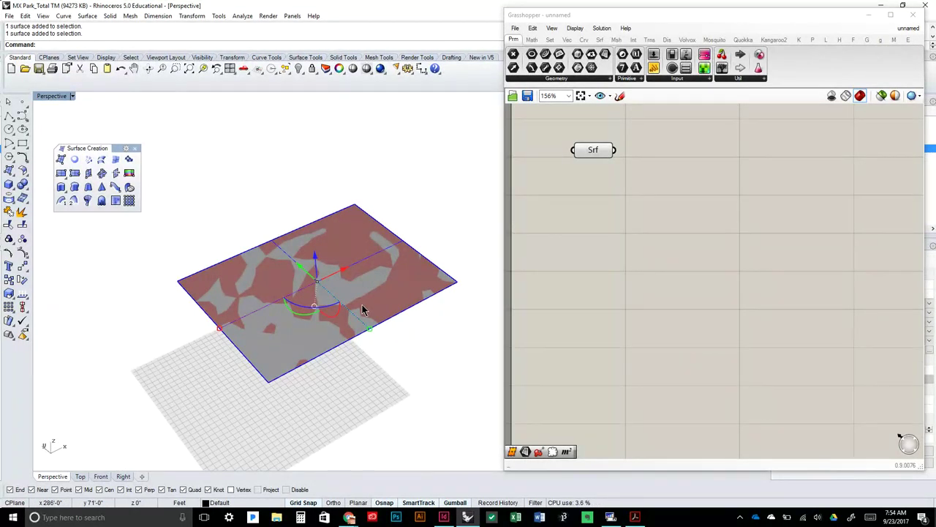
type("hide")
key("Return")
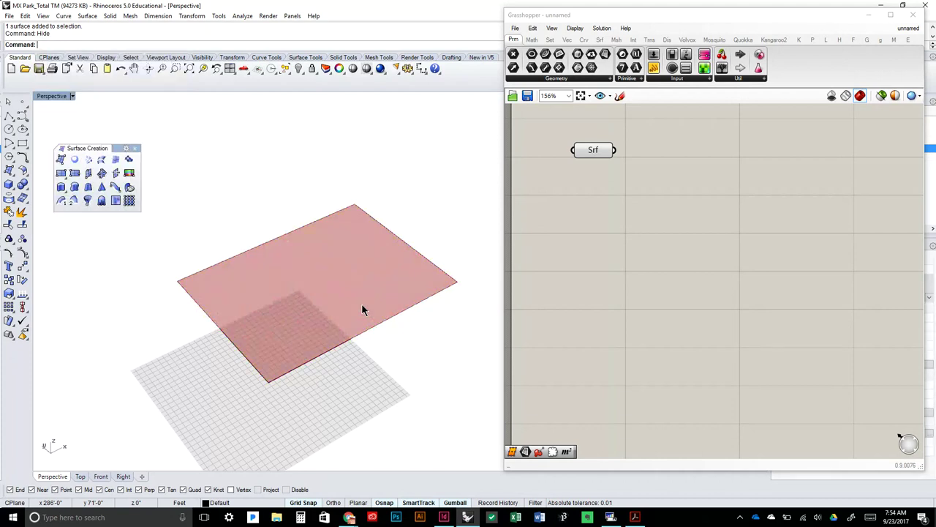
mouse_move(393, 270)
right_mouse_down()
mouse_move(389, 295)
mouse_move(381, 235)
mouse_move(380, 261)
right_mouse_up()
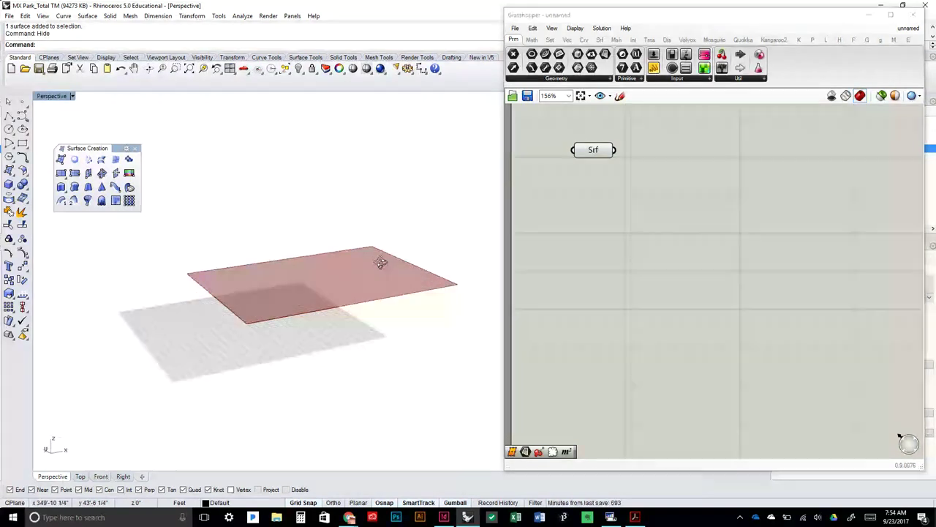
mouse_move(348, 517)
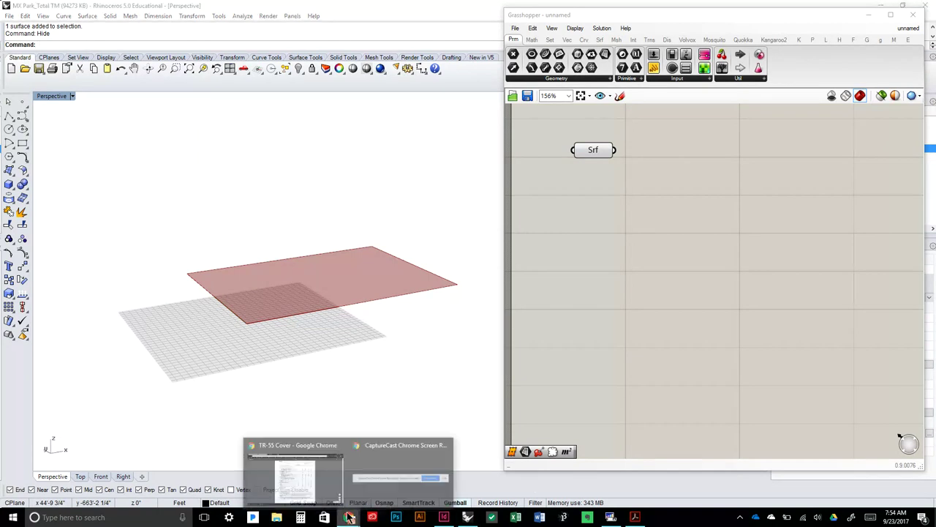
mouse_move(393, 472)
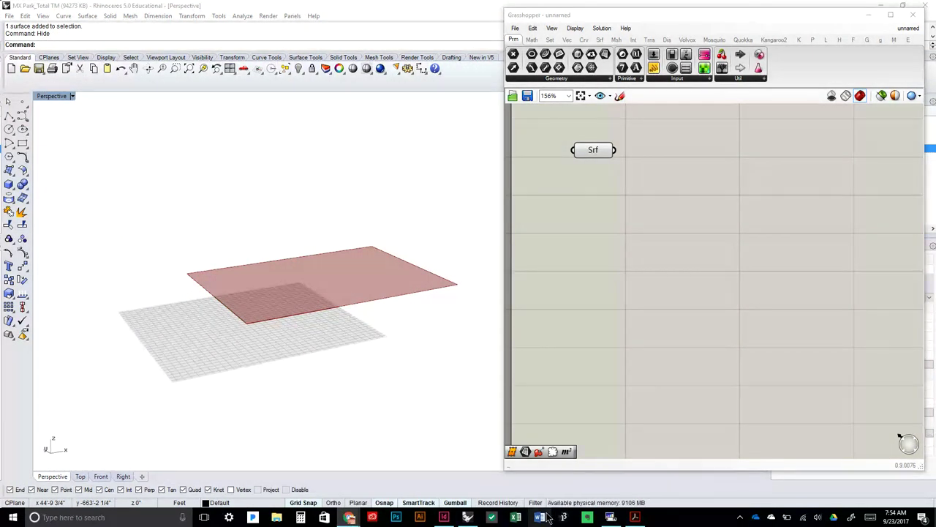
Bring the TR-55 runoff curve number PDF to the front and pause the CaptureCast recording
left_click(292, 471)
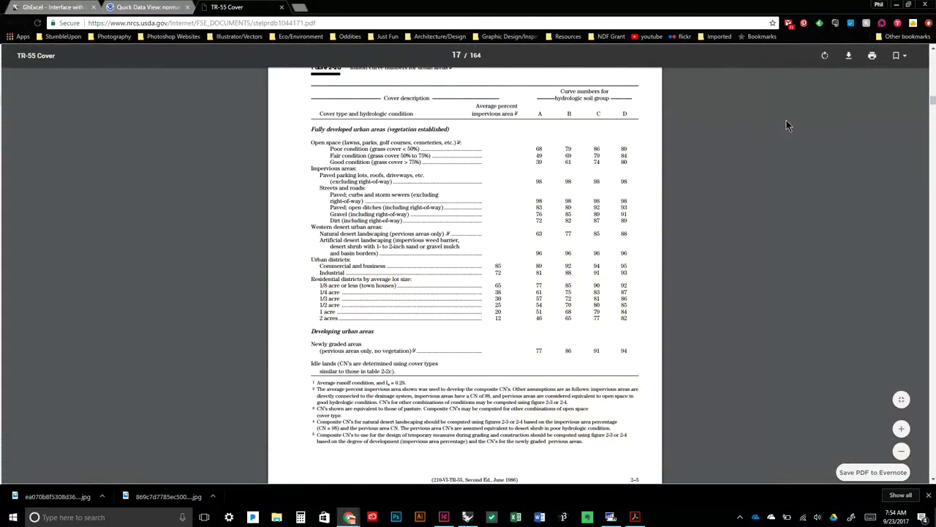
left_click(882, 24)
scroll(841, 307, "down", 1)
left_click(776, 316)
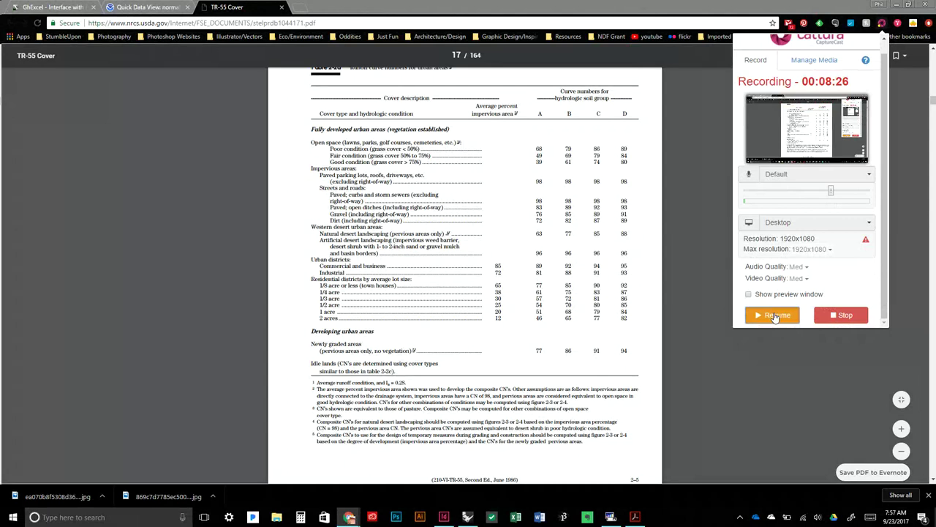
Resume the CaptureCast recording and bring the Rhino Perspective view back in front of Chrome
left_click(774, 316)
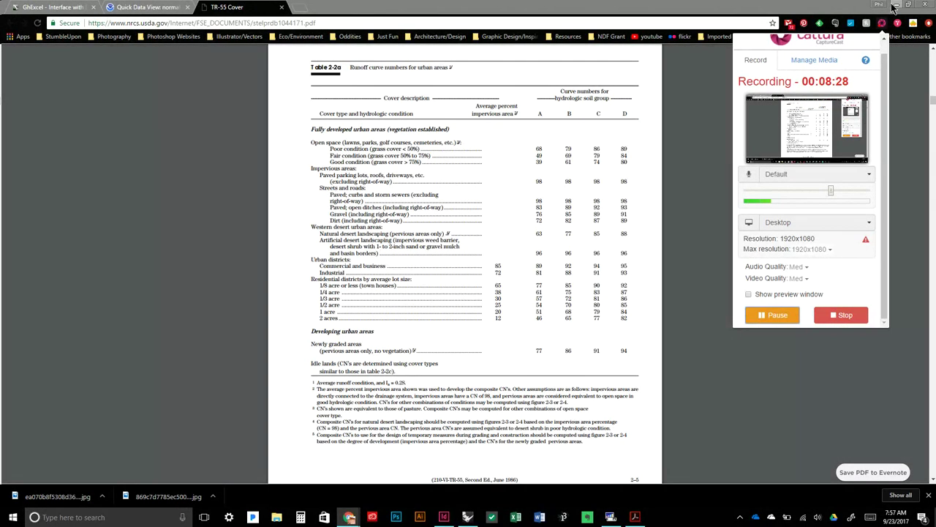
left_click(896, 5)
right_click_drag(401, 332, 420, 290)
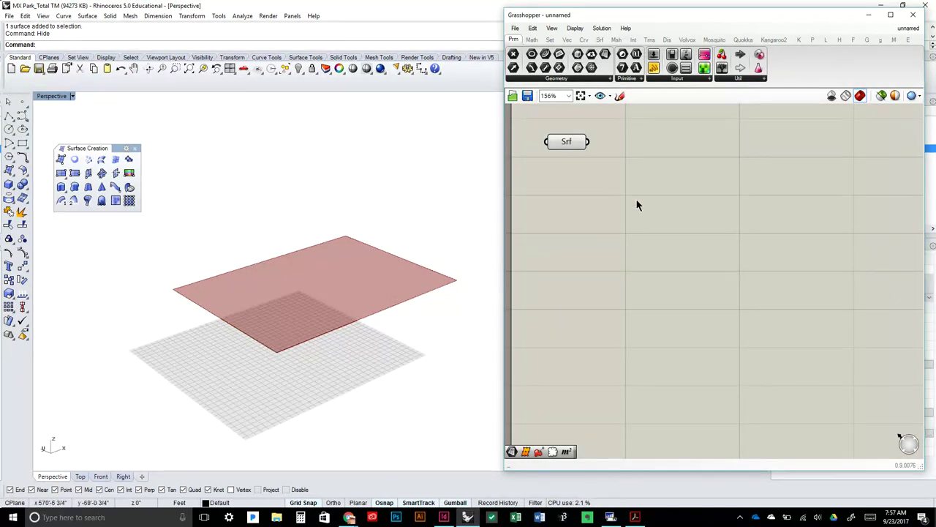
Tidy the canvas around the Srf parameter and reframe the Rhino Perspective view
scroll(634, 164, "down", 2)
right_click_drag(642, 161, 608, 215)
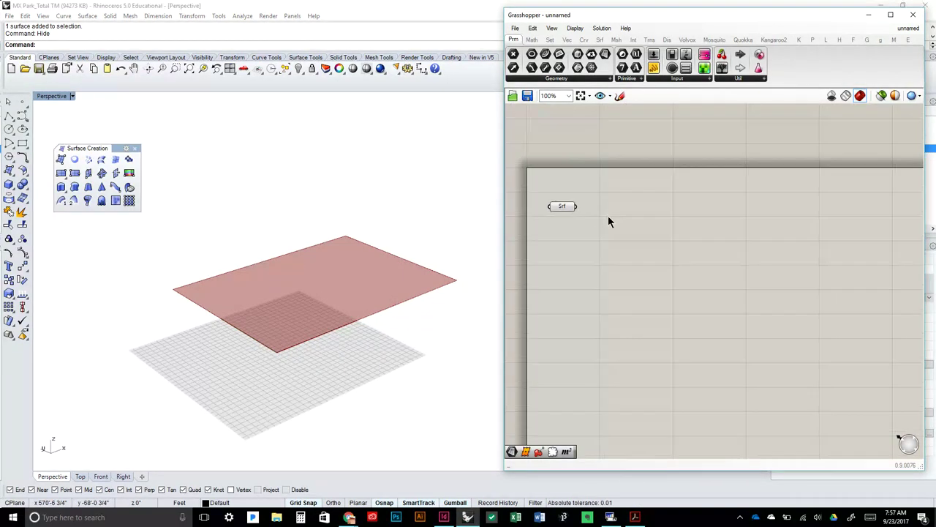
left_click_drag(558, 210, 558, 200)
left_click(590, 190)
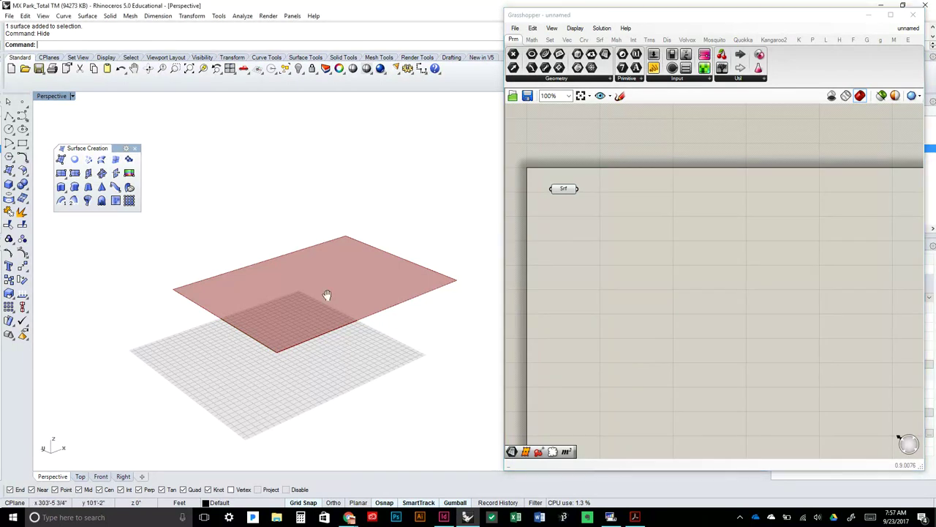
right_click_drag(361, 290, 288, 291, "shift")
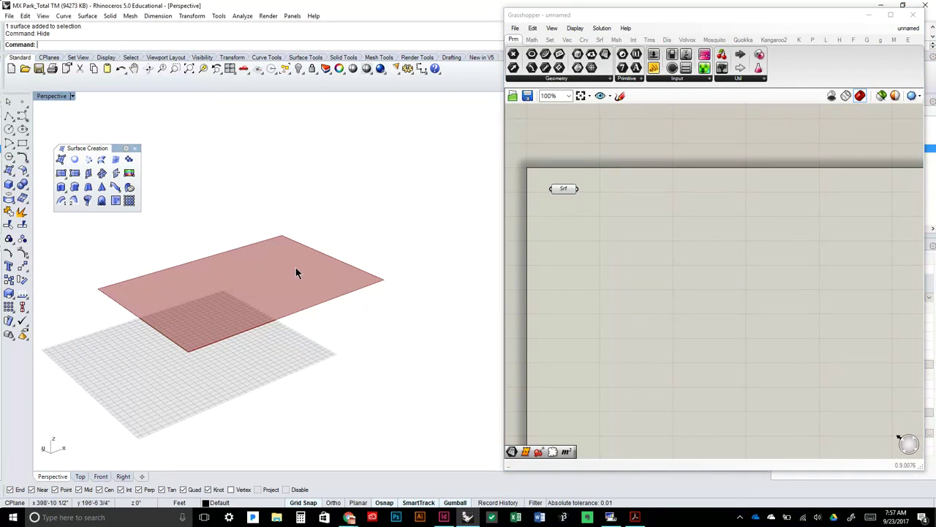
mouse_move(296, 268)
right_mouse_down()
mouse_move(296, 295)
mouse_move(292, 268)
right_mouse_up()
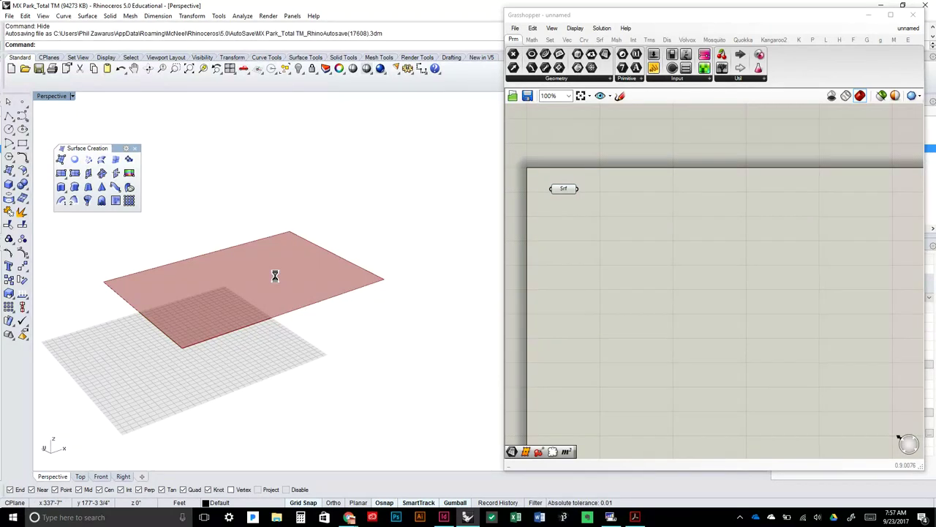
right_click_drag(242, 268, 293, 311, "shift")
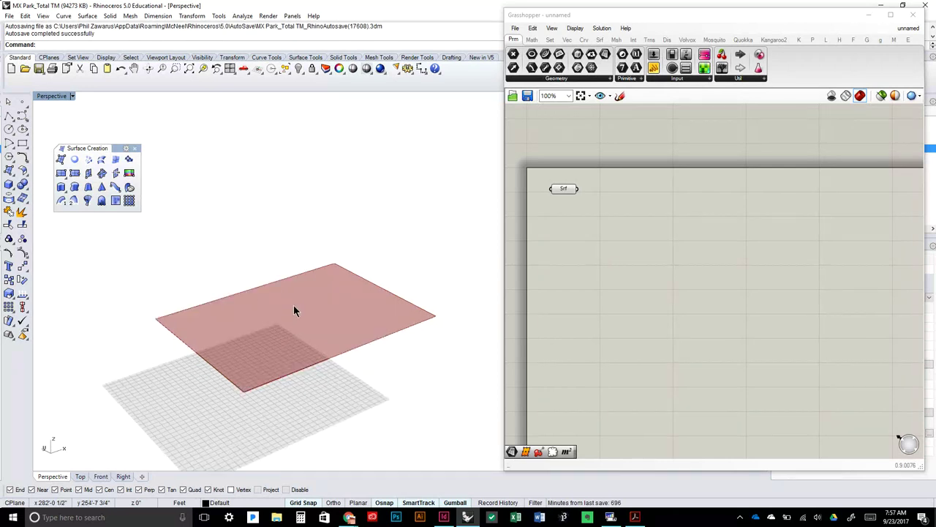
right_click_drag(393, 249, 326, 259)
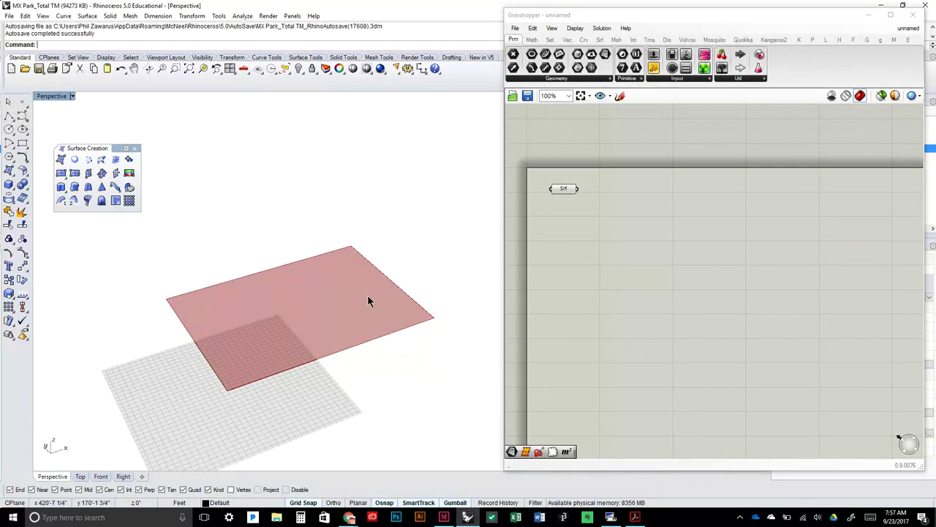
Show the Surface components and widen the Grasshopper window far to the left
left_click(559, 191)
left_click(619, 227)
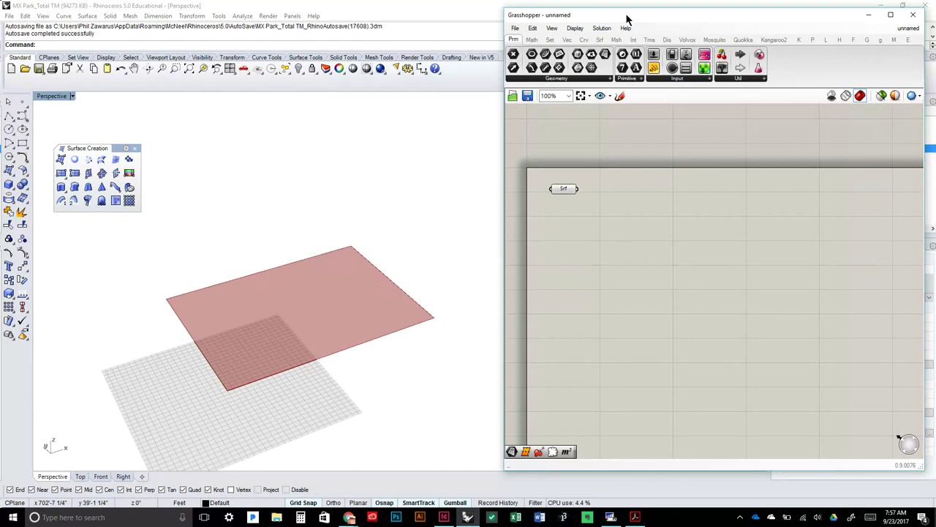
left_click_drag(627, 19, 616, 25)
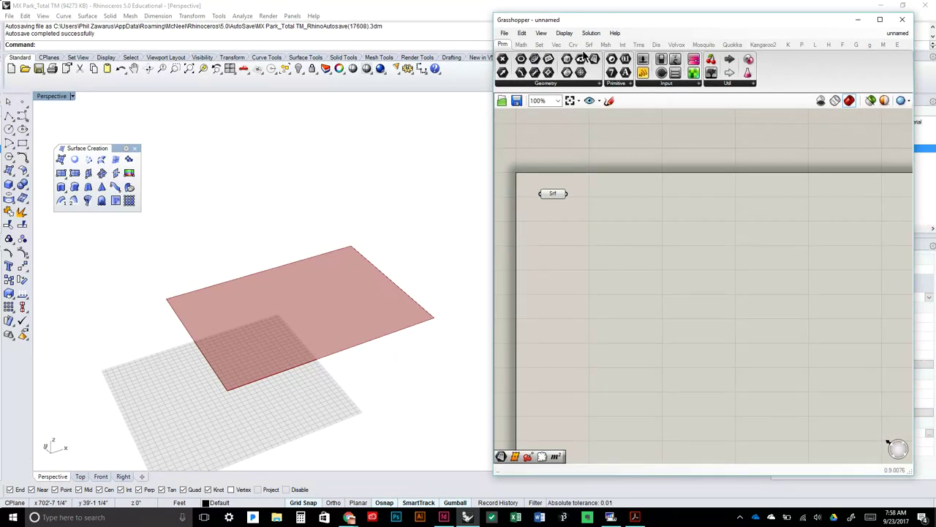
left_click(589, 45)
left_click_drag(488, 83, 116, 227)
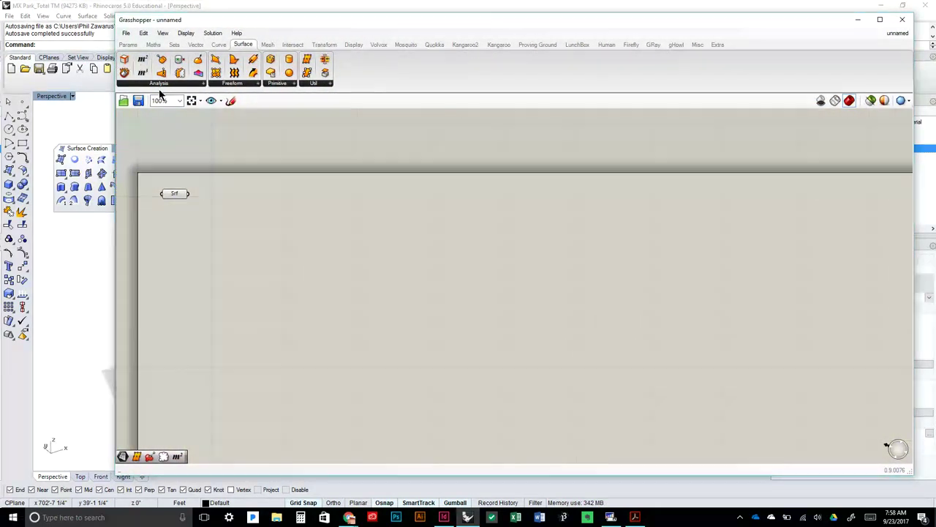
Browse the Params, Maths, Sets and Vector component tabs
mouse_move(150, 47)
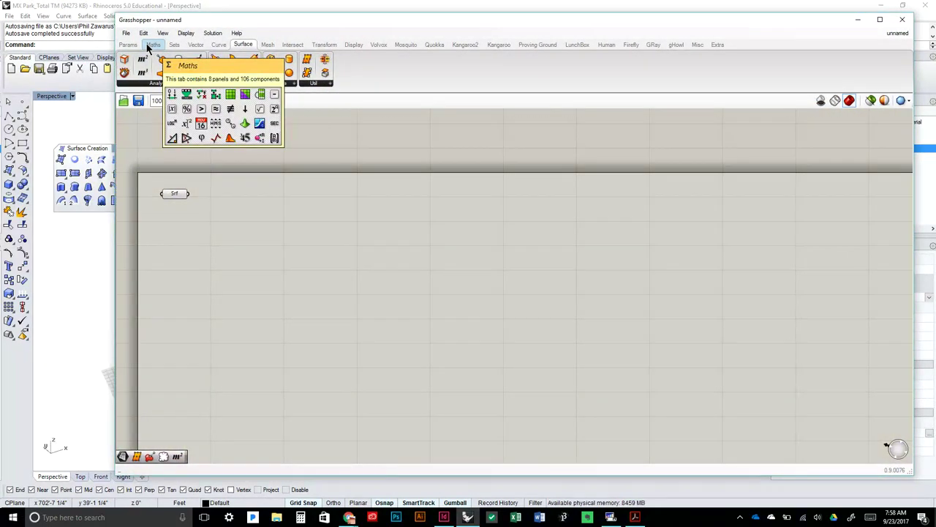
left_click(125, 34)
left_click(125, 35)
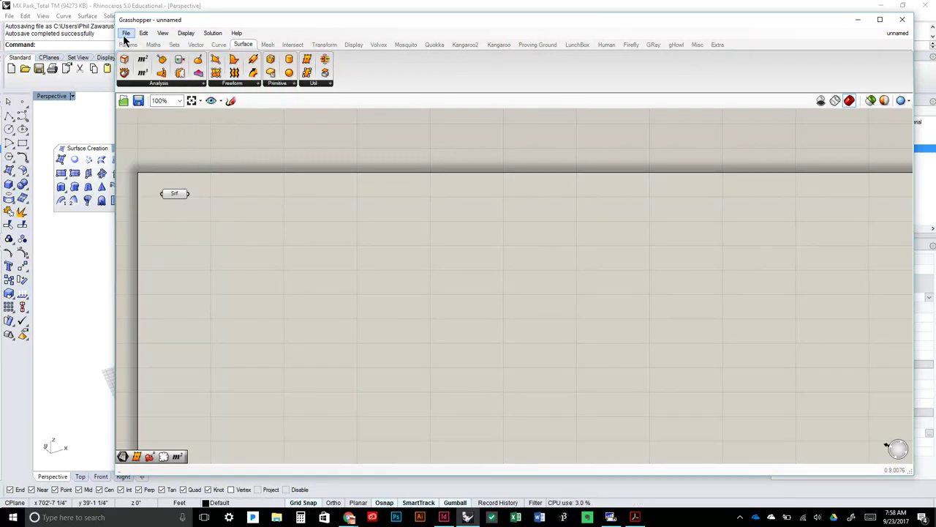
left_click(128, 44)
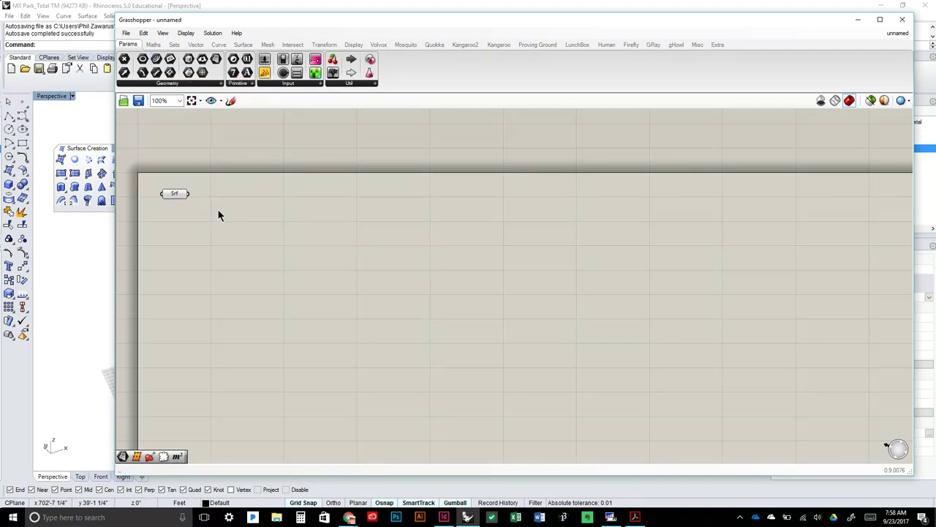
left_click(153, 44)
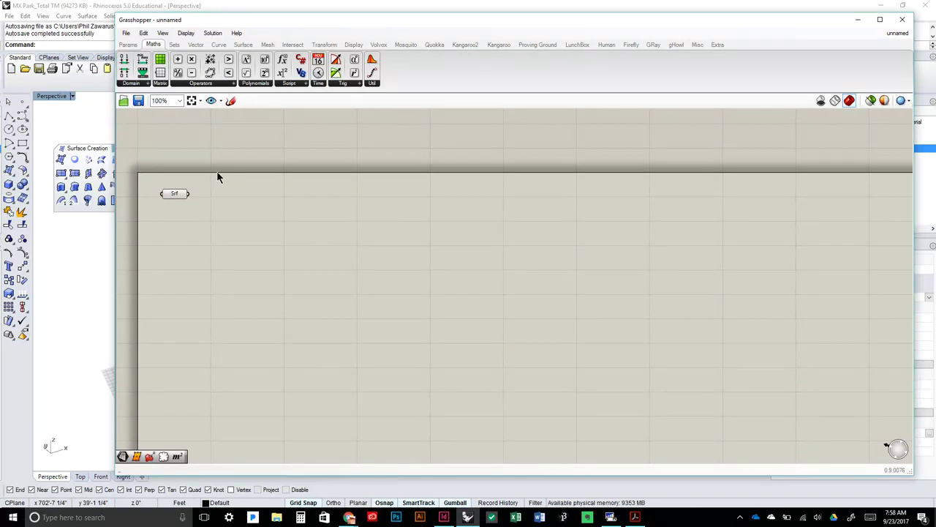
left_click(174, 45)
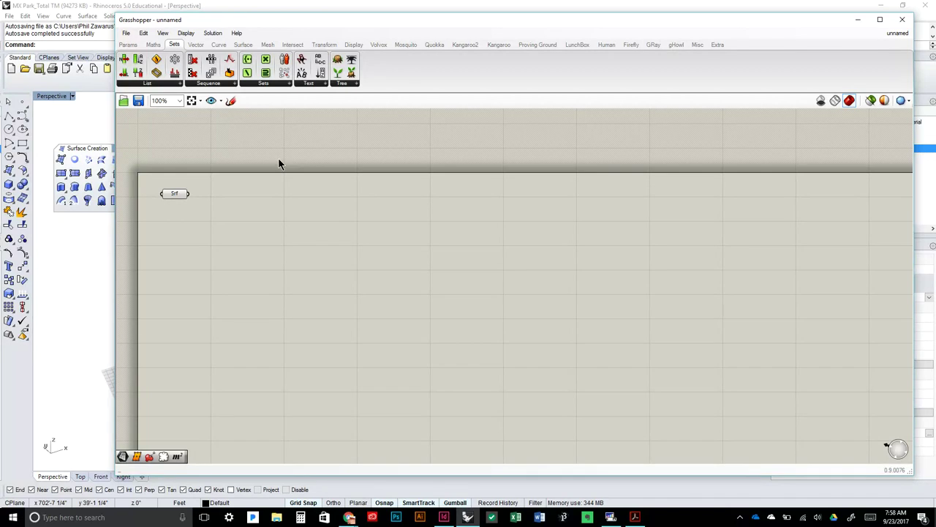
left_click(196, 47)
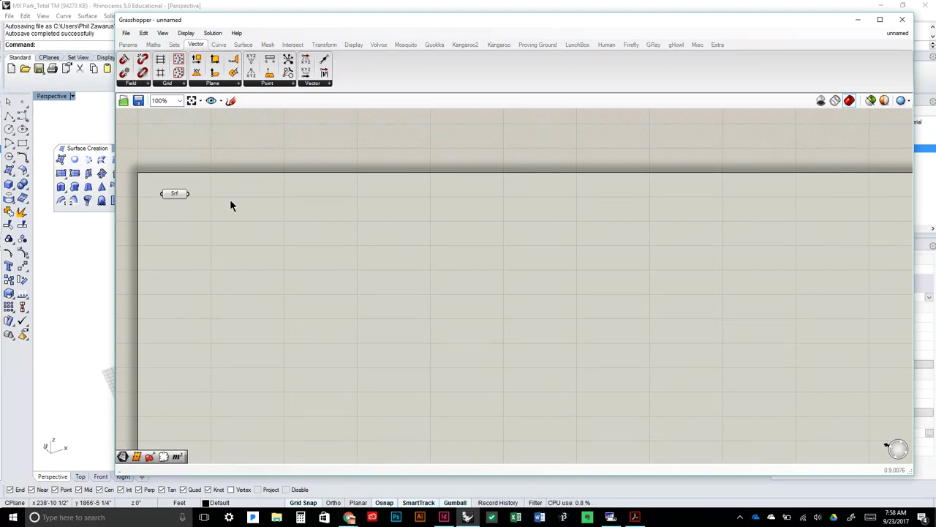
Browse the Curve through Transform tabs, then narrow the window to reveal the Rhino viewport
left_click(218, 46)
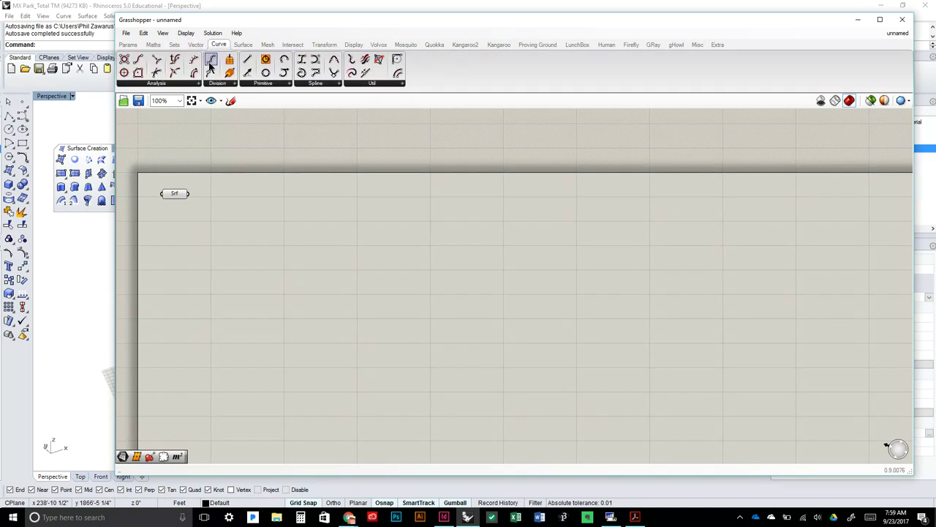
left_click(242, 44)
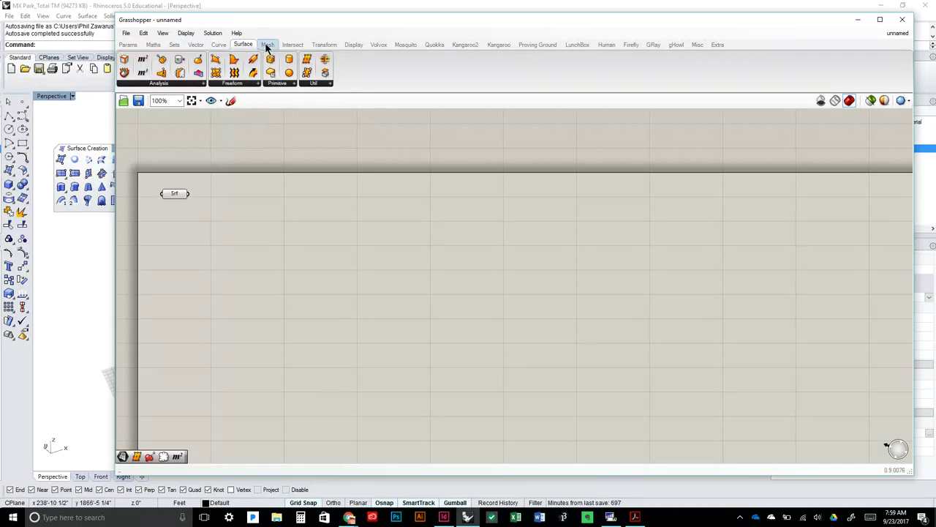
left_click(267, 45)
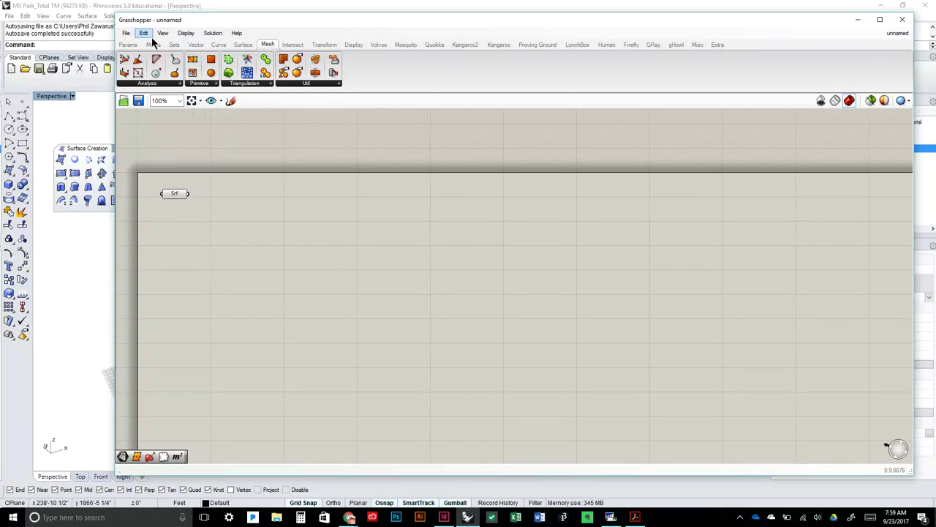
left_click(293, 44)
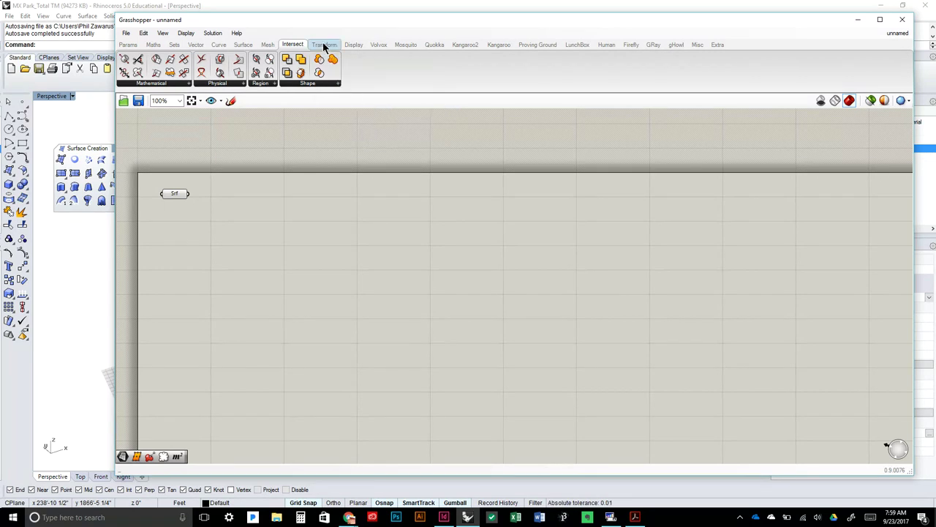
left_click(325, 46)
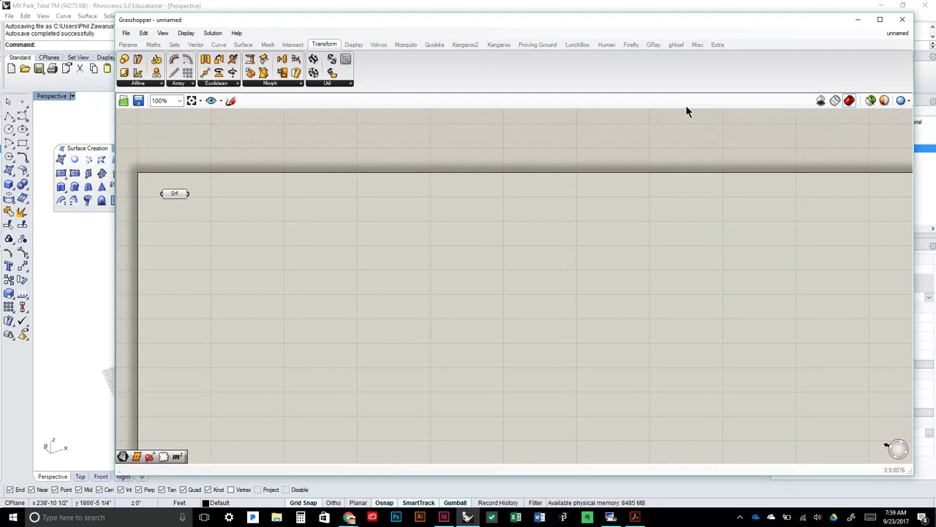
left_click_drag(117, 152, 183, 169)
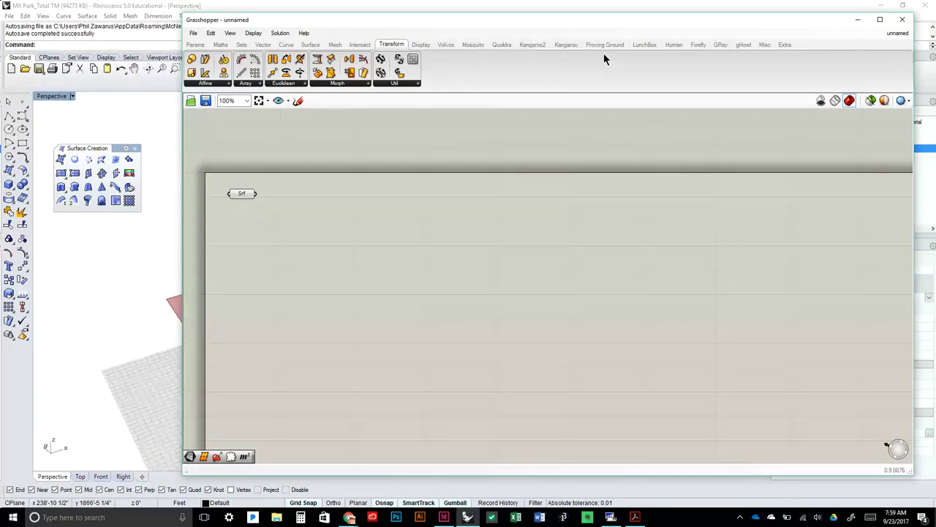
Browse the Quokka, Mosquito, Human, GRay and gHowl plugin tabs
left_click(494, 45)
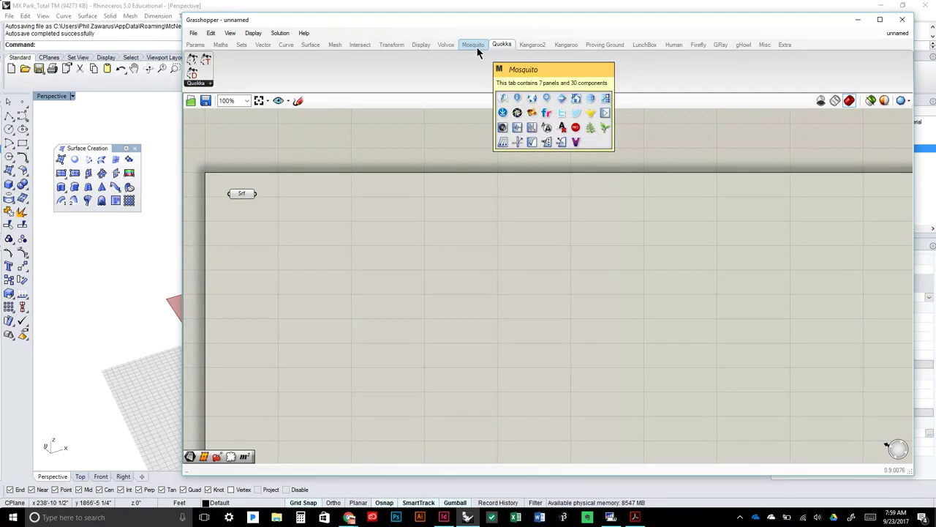
left_click(476, 46)
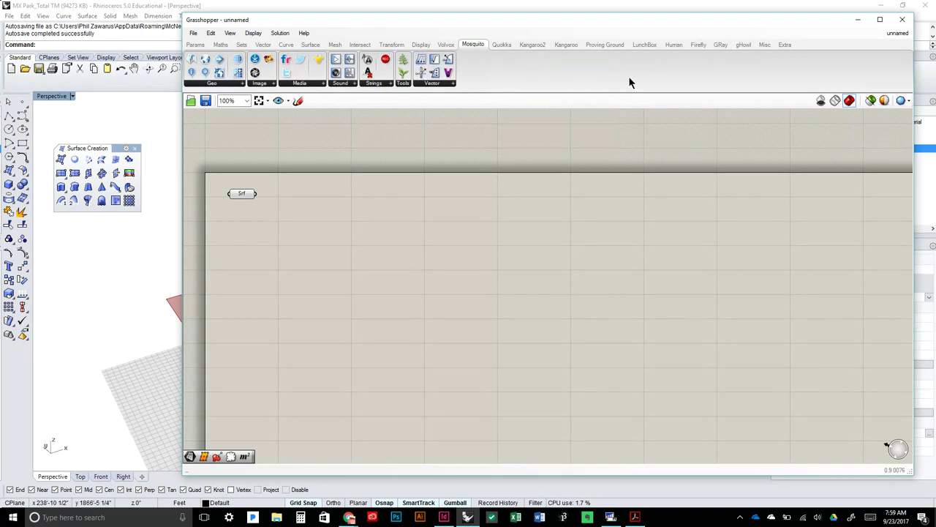
left_click(670, 45)
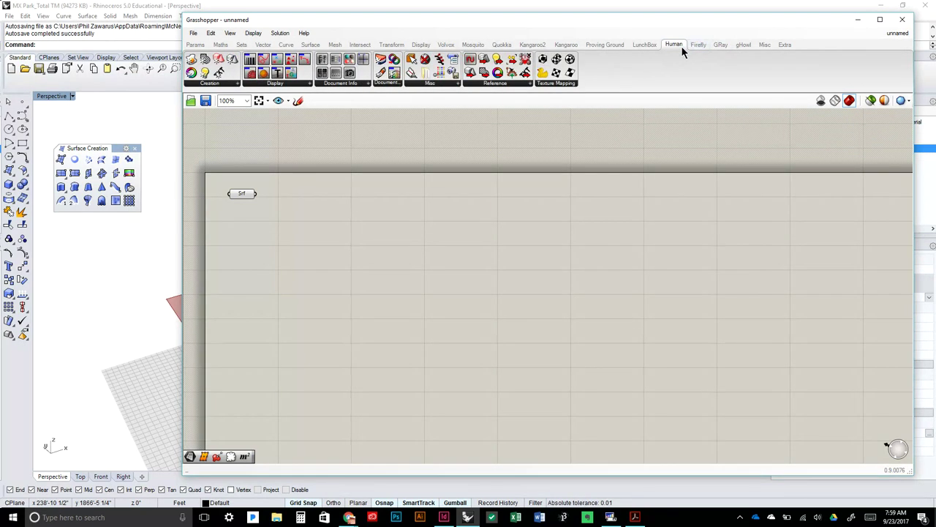
left_click(721, 45)
left_click(733, 45)
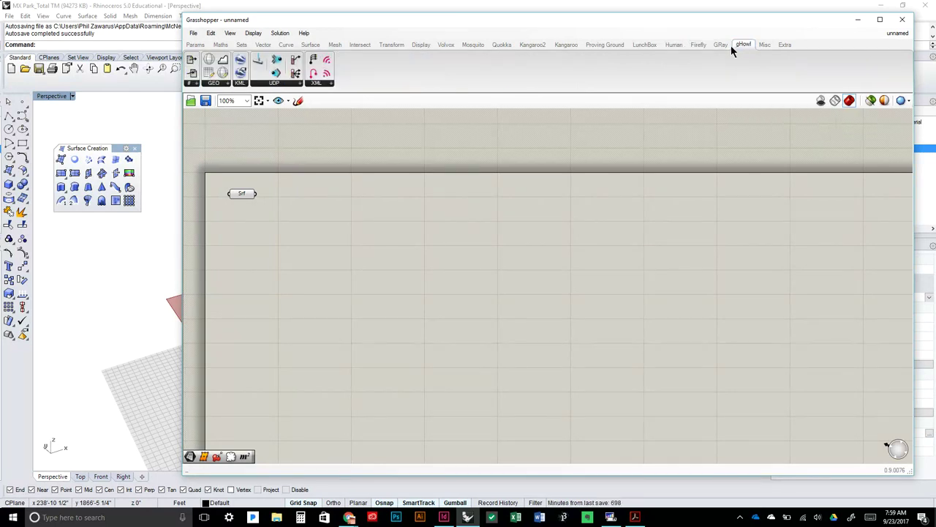
Check the Misc and Extra tabs, return to Params, and narrow the window further
left_click(763, 46)
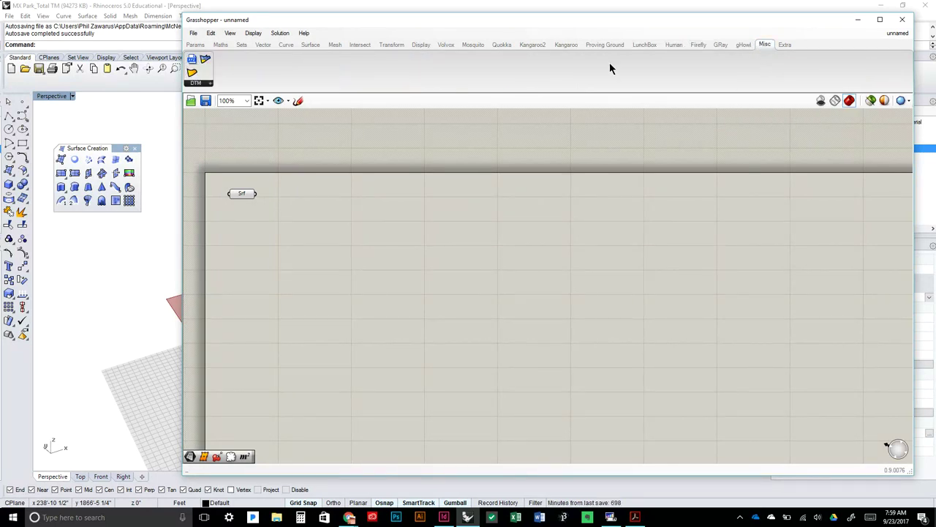
left_click(784, 46)
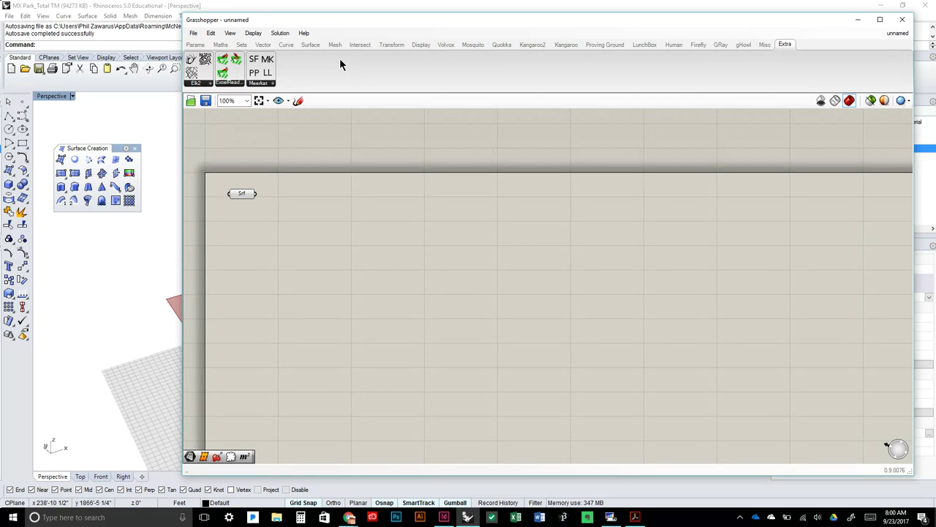
left_click(194, 46)
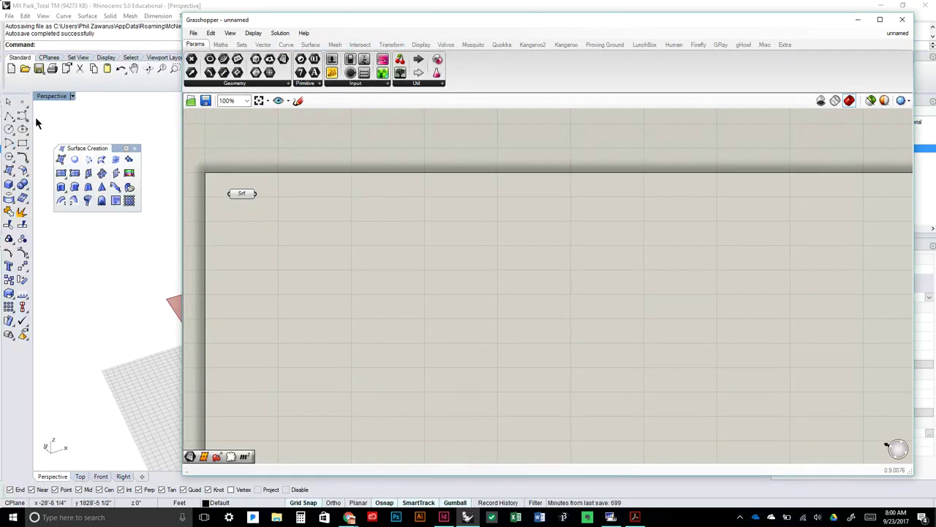
left_click_drag(178, 168, 428, 168)
Move Srf toward the canvas top-left, narrow the window, and list the Srf Analysis components
left_click_drag(480, 195, 526, 218)
left_click(548, 288)
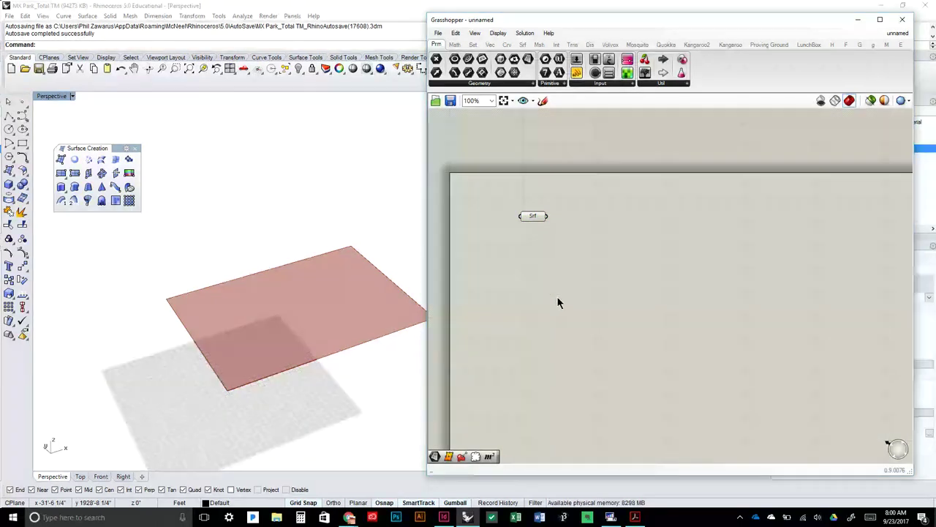
left_click_drag(533, 216, 523, 207)
left_click(575, 208)
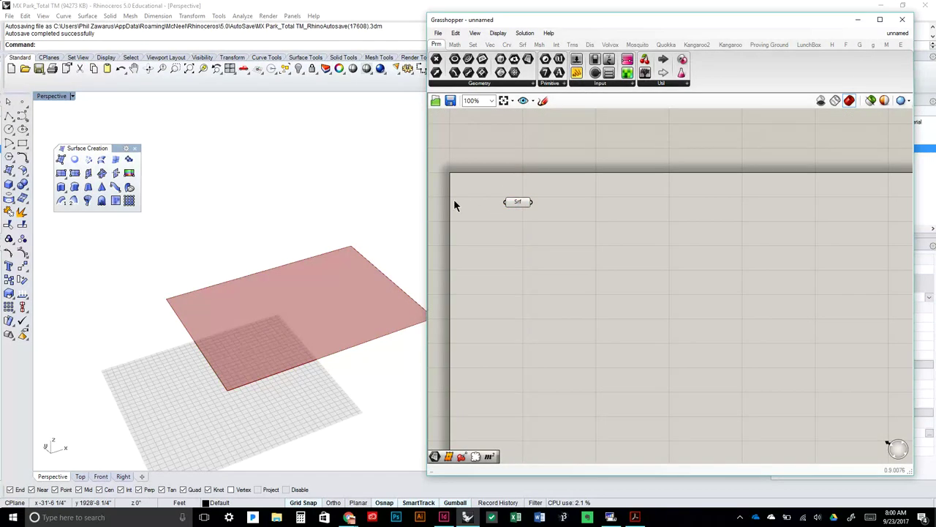
left_click_drag(424, 210, 465, 205)
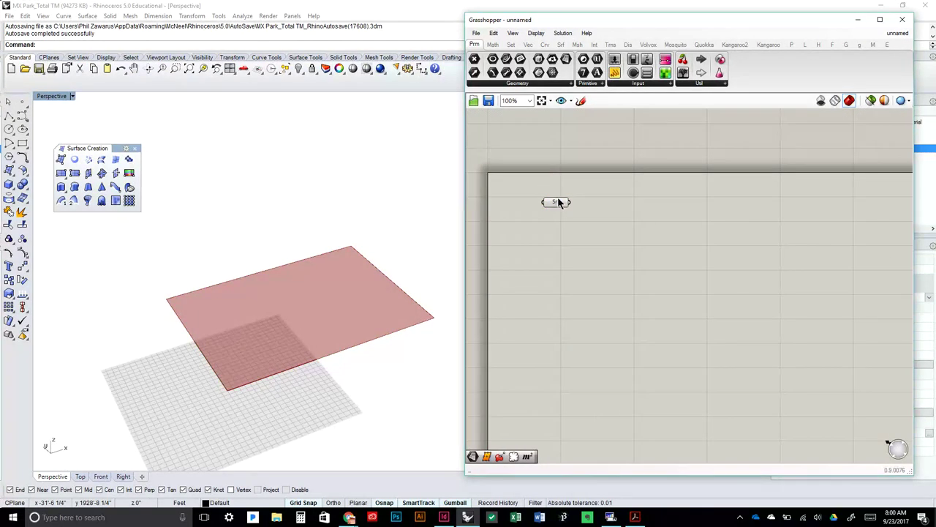
left_click_drag(562, 204, 542, 193)
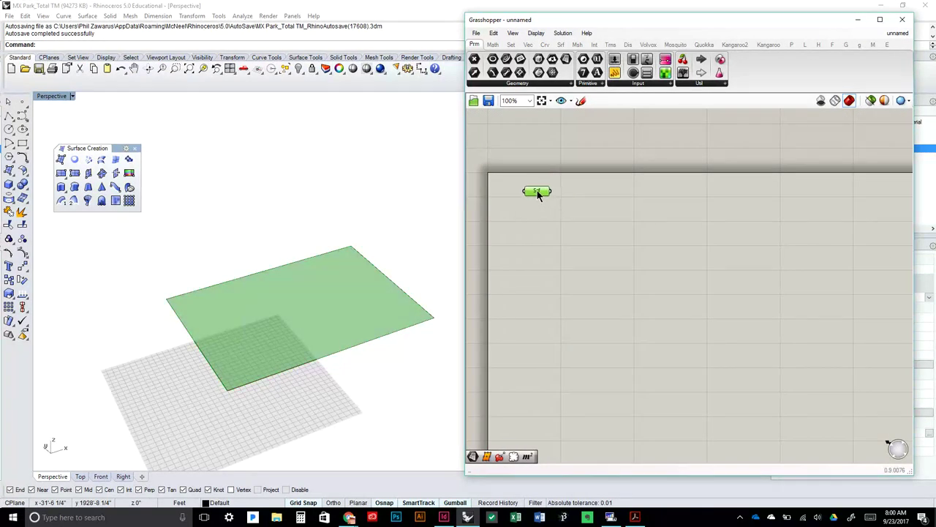
left_click(560, 45)
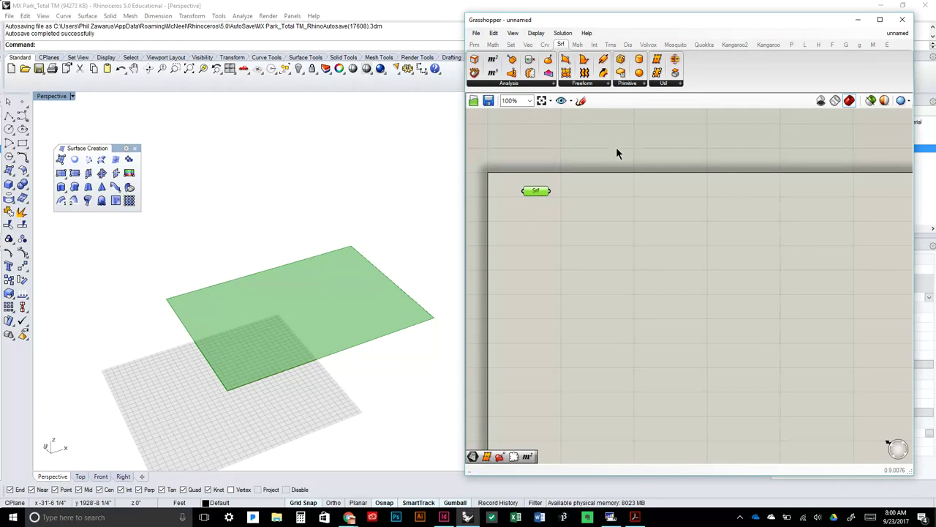
left_click(539, 85)
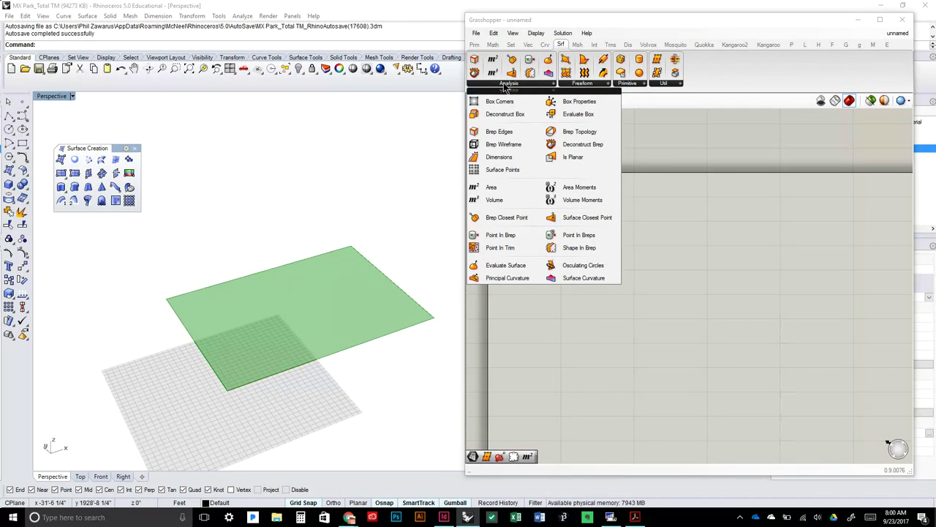
Expand the Freeform, Primitive and Util panel dropdowns on the Srf tab
left_click(576, 85)
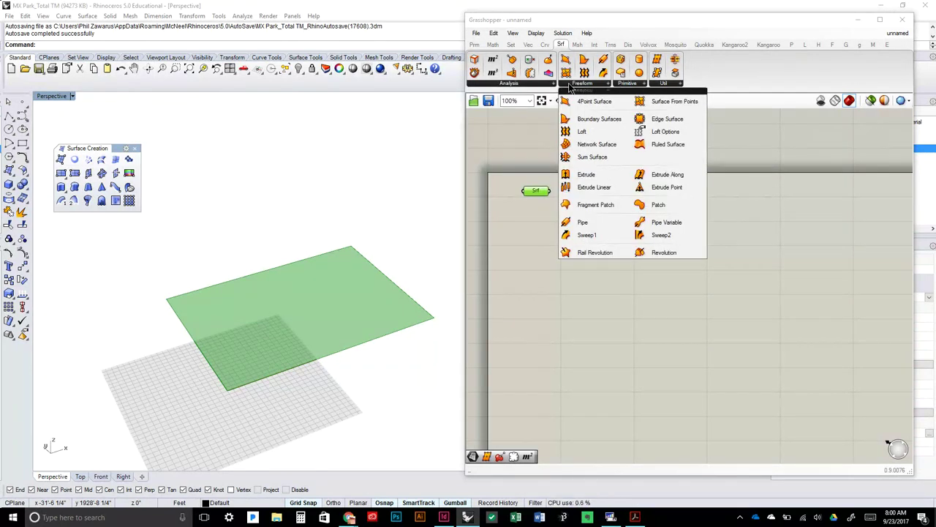
left_click(628, 84)
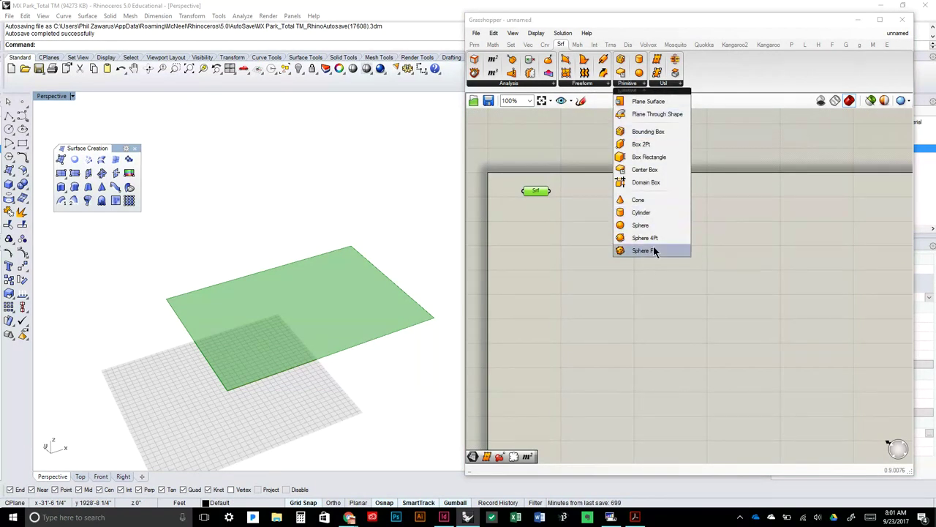
left_click(664, 84)
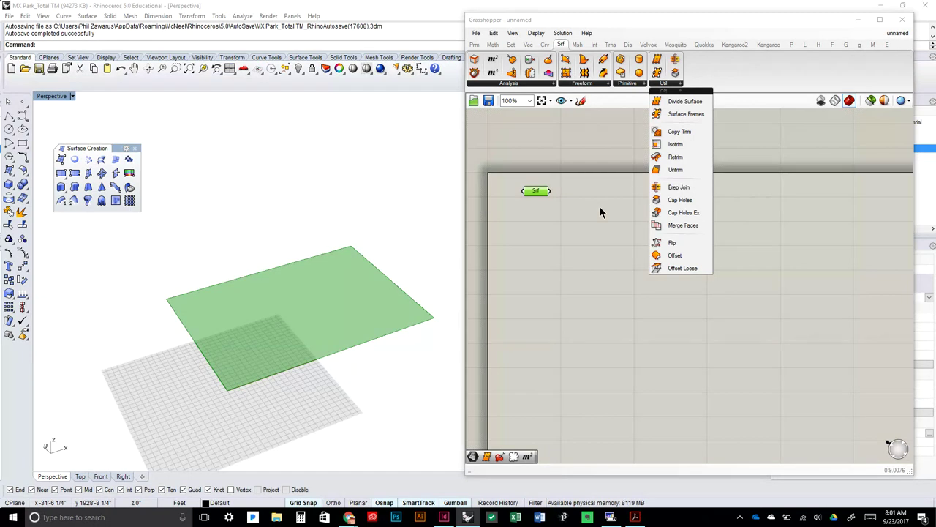
Place a Divide Surface (SDivide) component beside Srf and zoom in on the pair
left_click(679, 104)
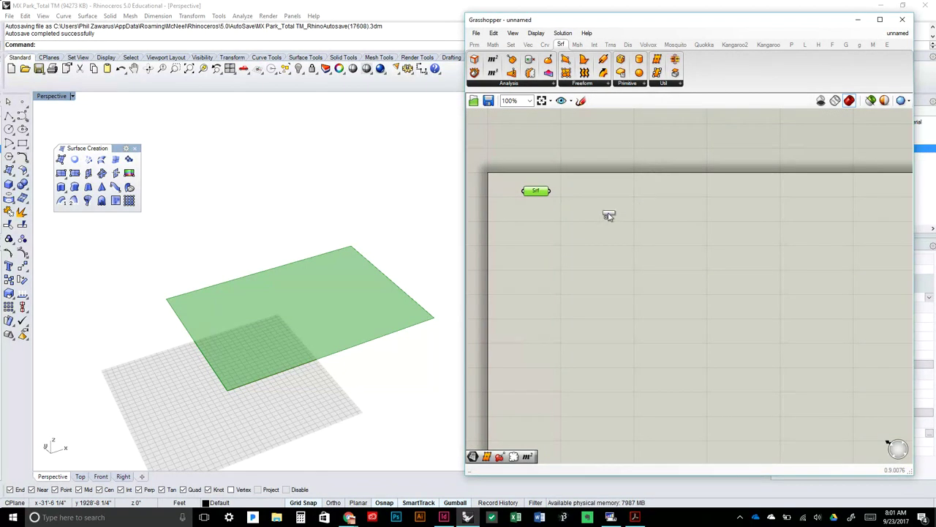
left_click(610, 214)
scroll(545, 203, "up", 4)
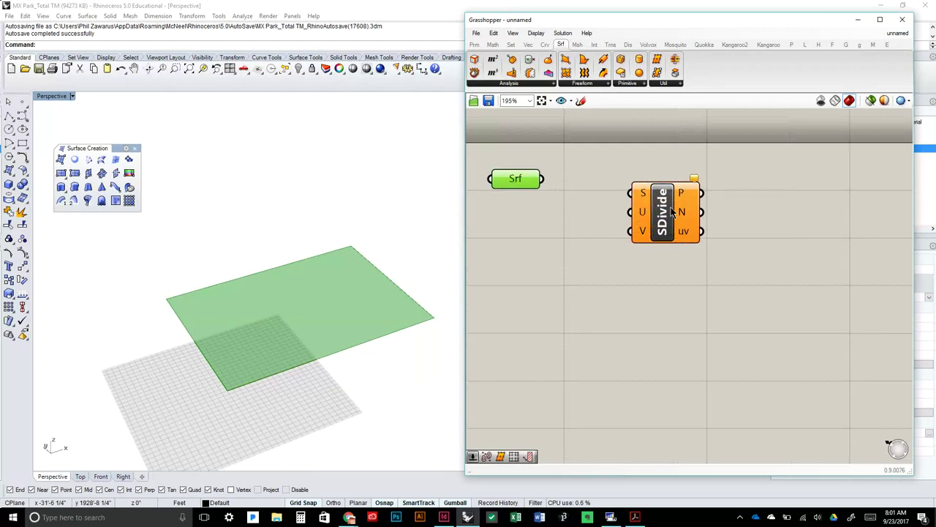
left_click(578, 211)
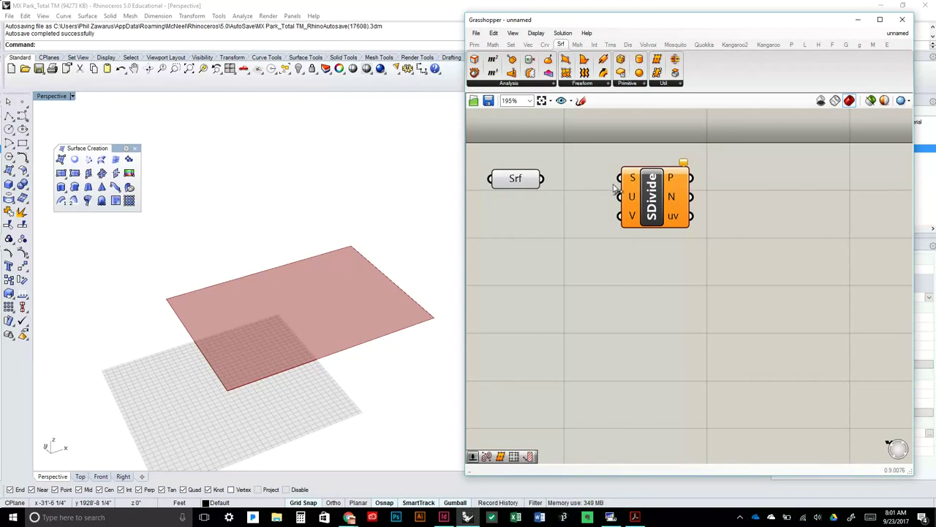
left_click(526, 179)
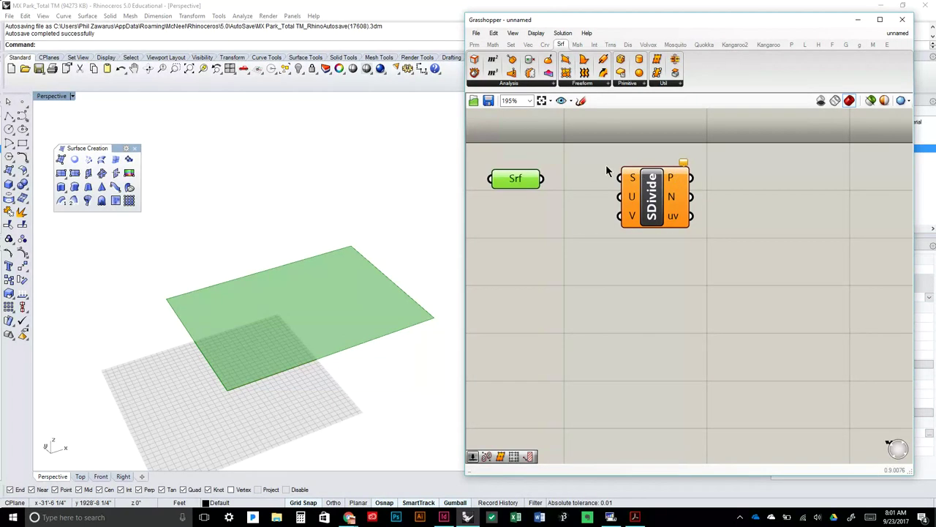
scroll(610, 171, "up", 1)
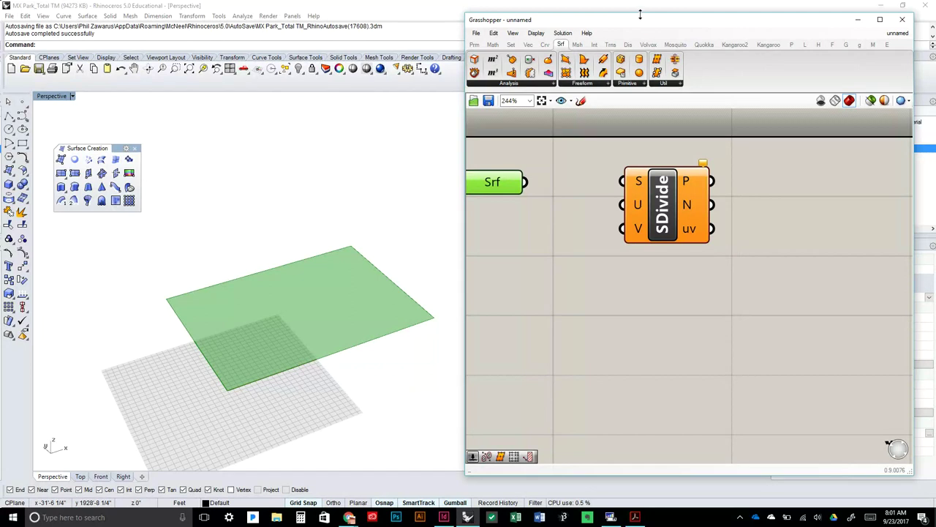
left_click_drag(641, 20, 620, 32)
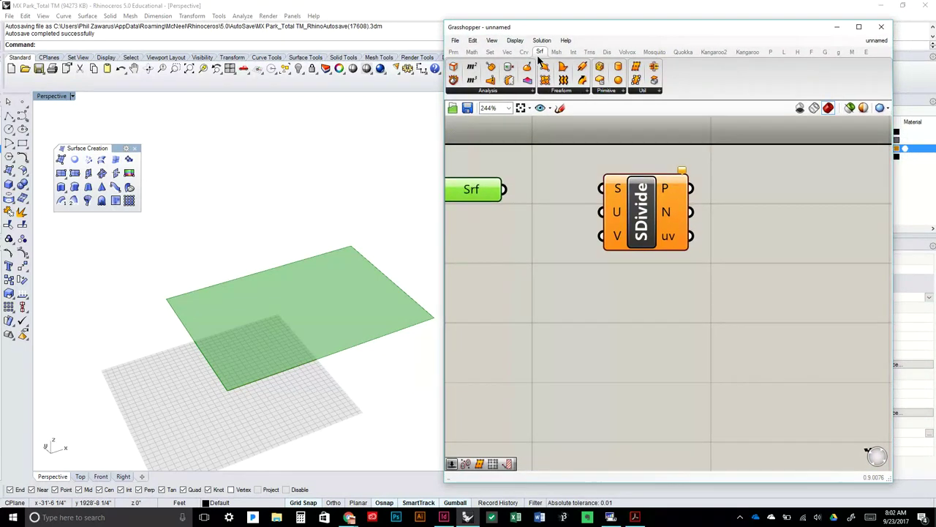
left_click(518, 42)
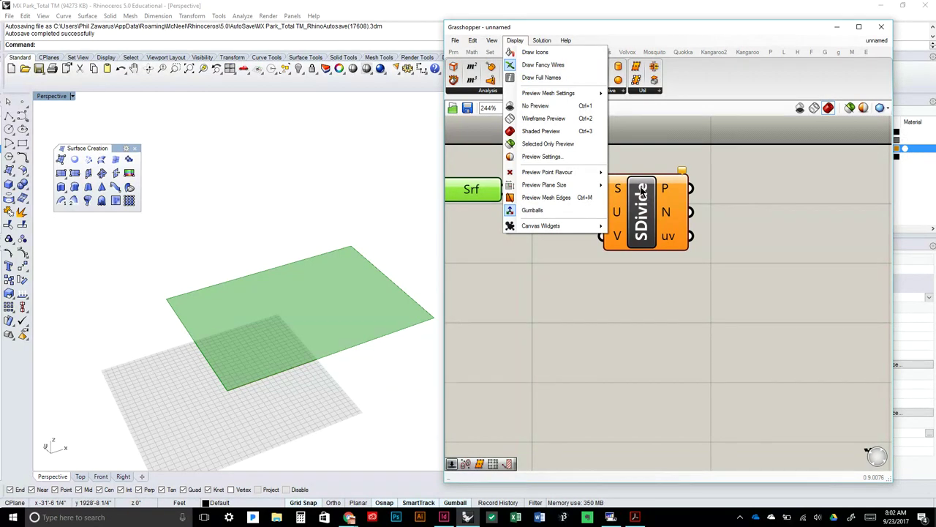
left_click(651, 224)
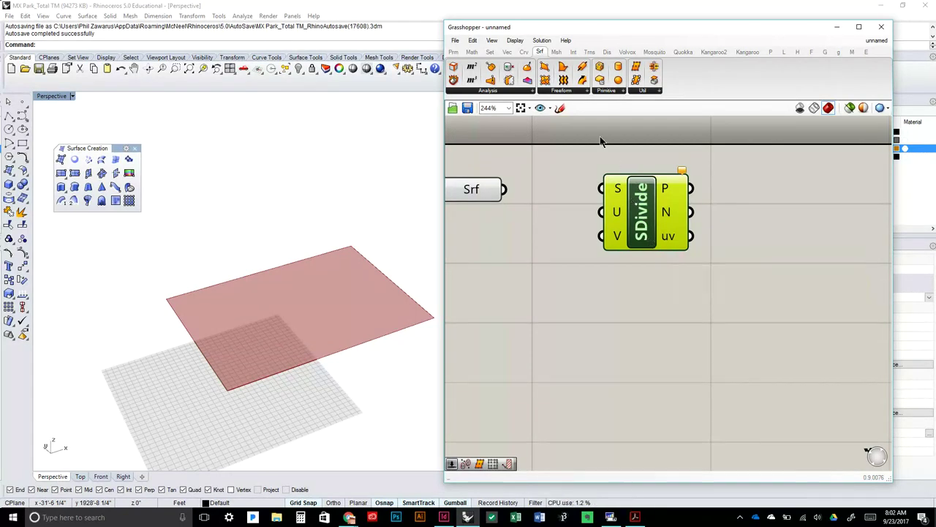
left_click(516, 40)
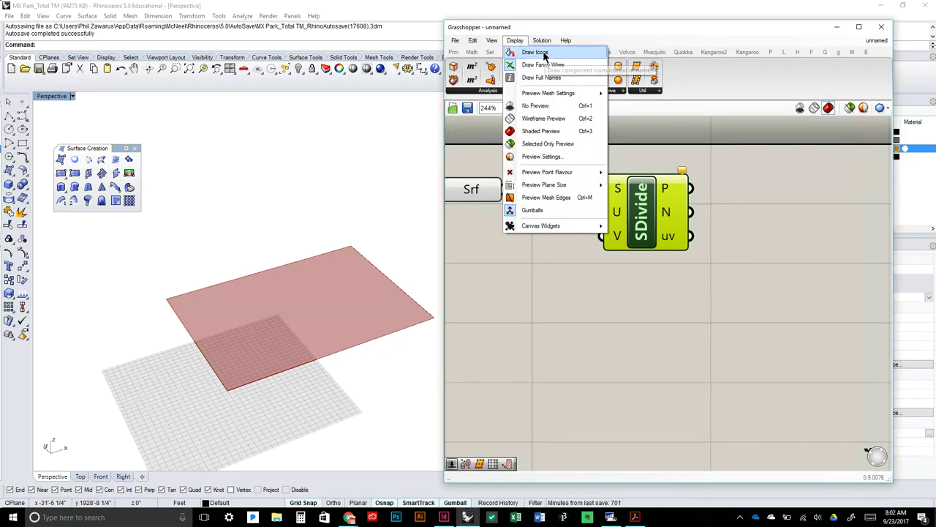
left_click(544, 53)
right_click_drag(602, 268, 663, 295)
left_click(550, 240)
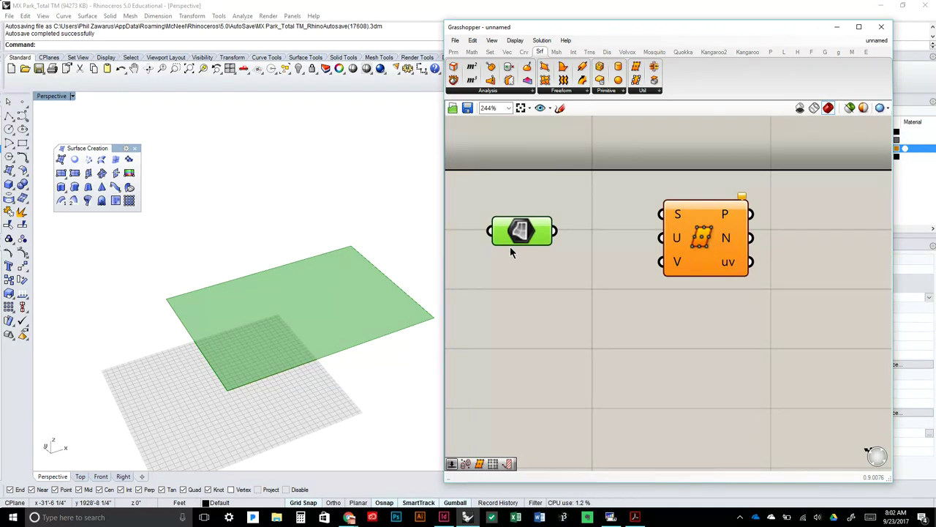
left_click(515, 41)
left_click(516, 41)
left_click(515, 41)
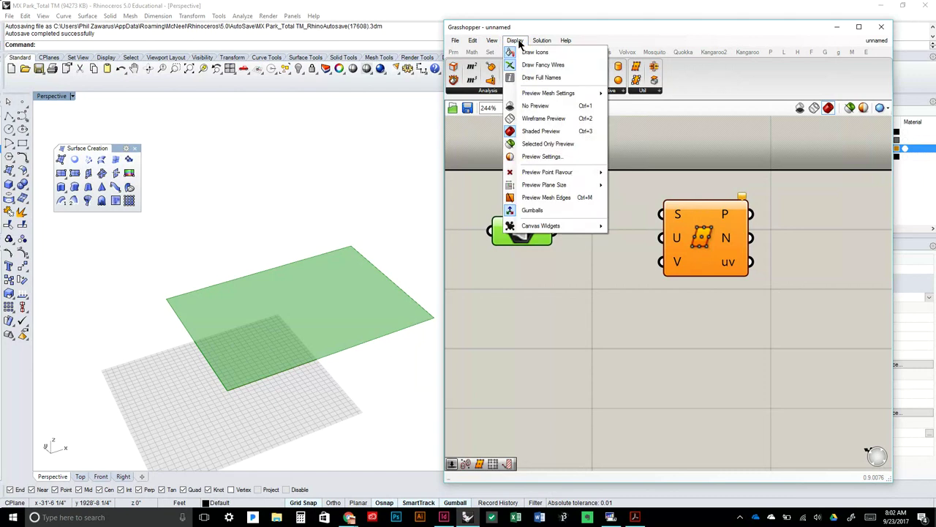
left_click(555, 55)
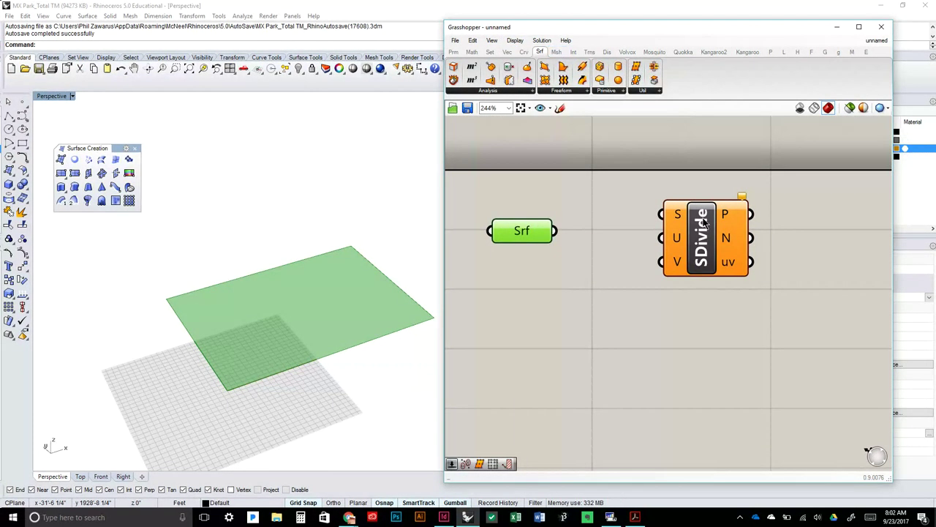
left_click(622, 325)
left_click_drag(543, 245, 545, 235)
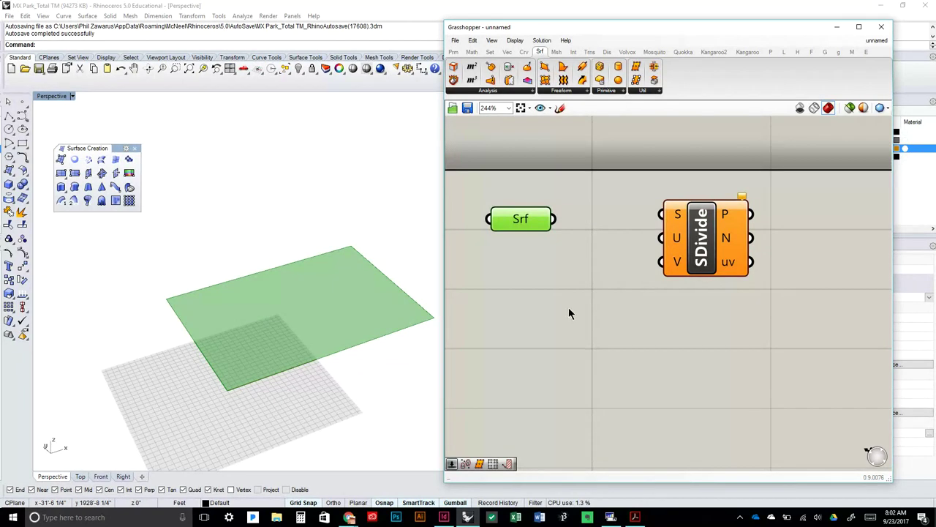
scroll(569, 308, "down", 2)
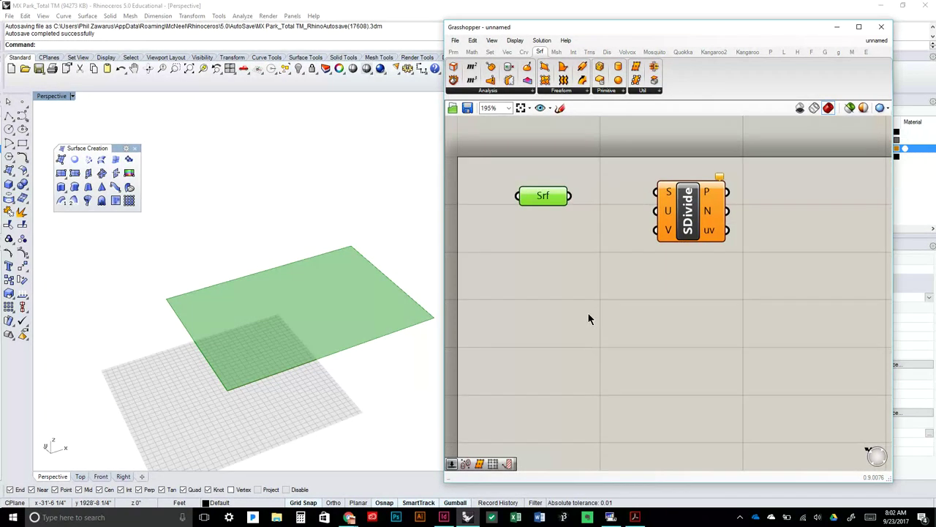
double_click(576, 305)
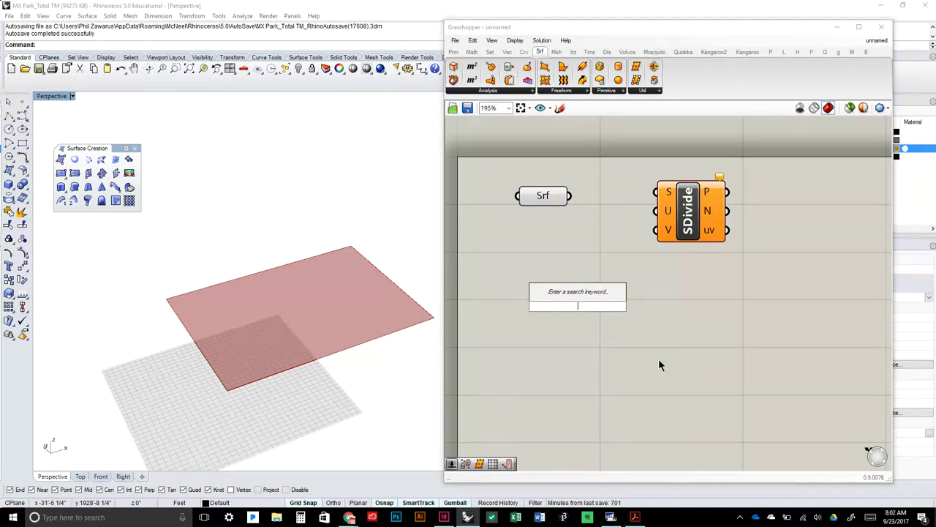
type("dividsu")
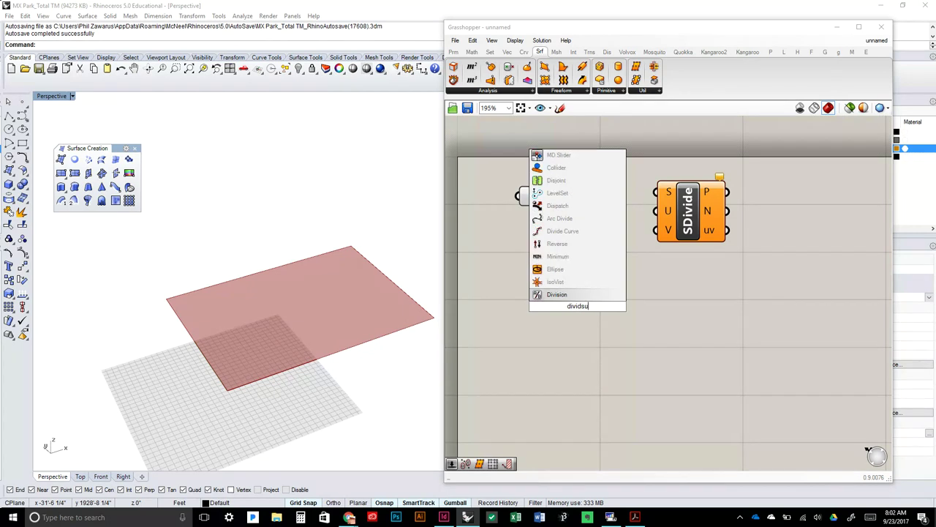
key("BackSpace")
key("BackSpace")
type("e sr")
key("BackSpace")
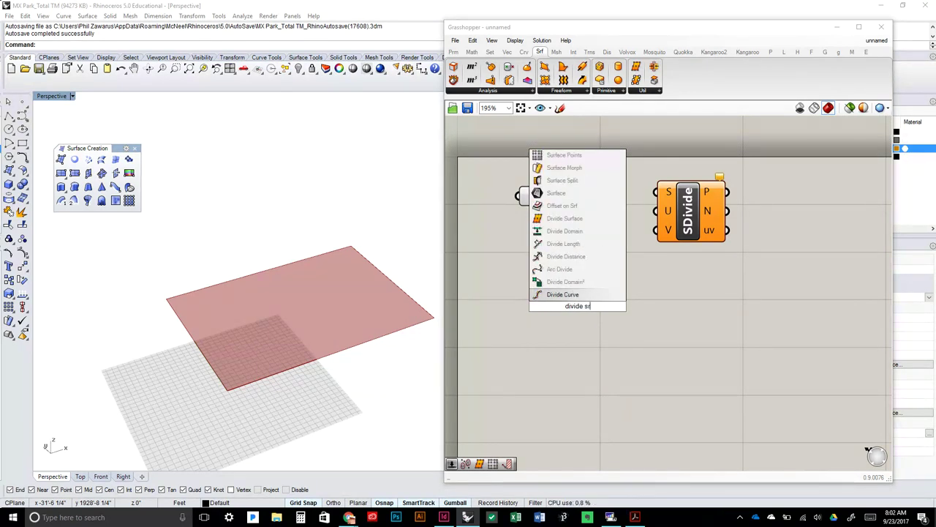
type("u")
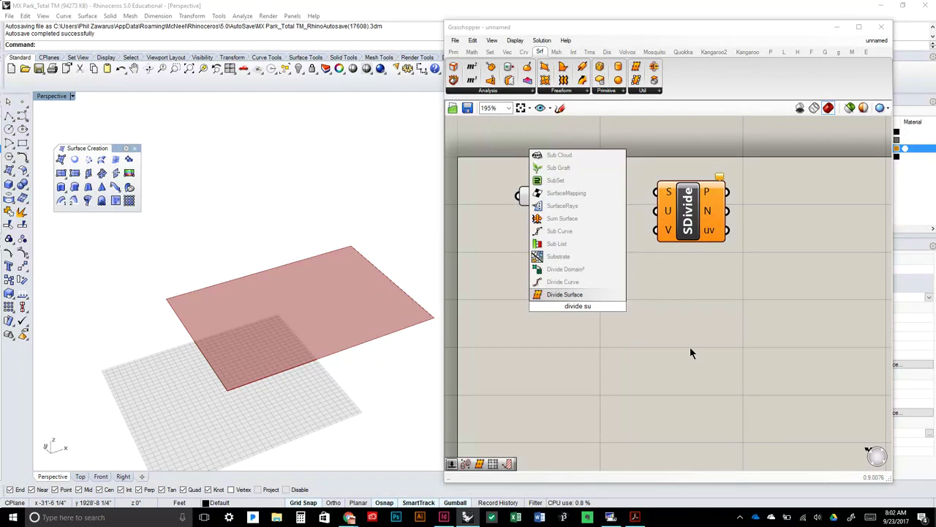
key("BackSpace")
type("u")
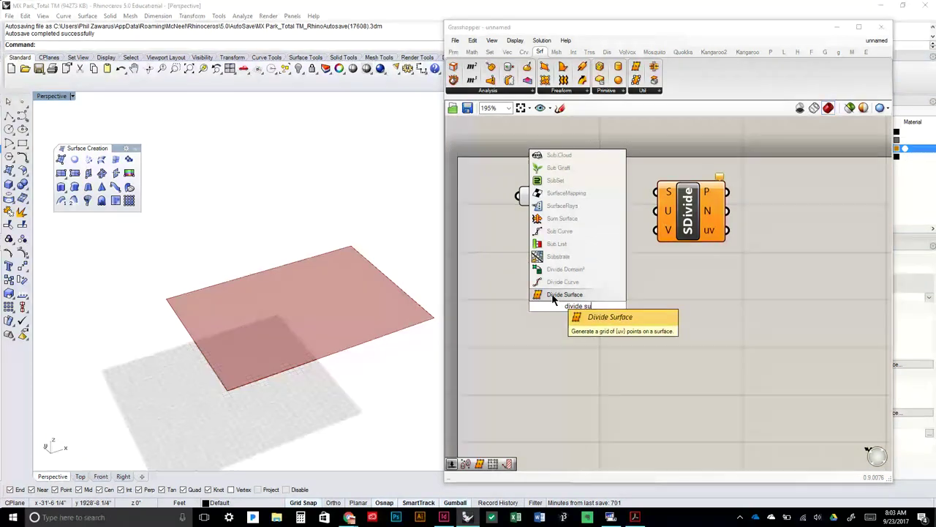
left_click_drag(559, 295, 577, 307)
left_click(576, 316)
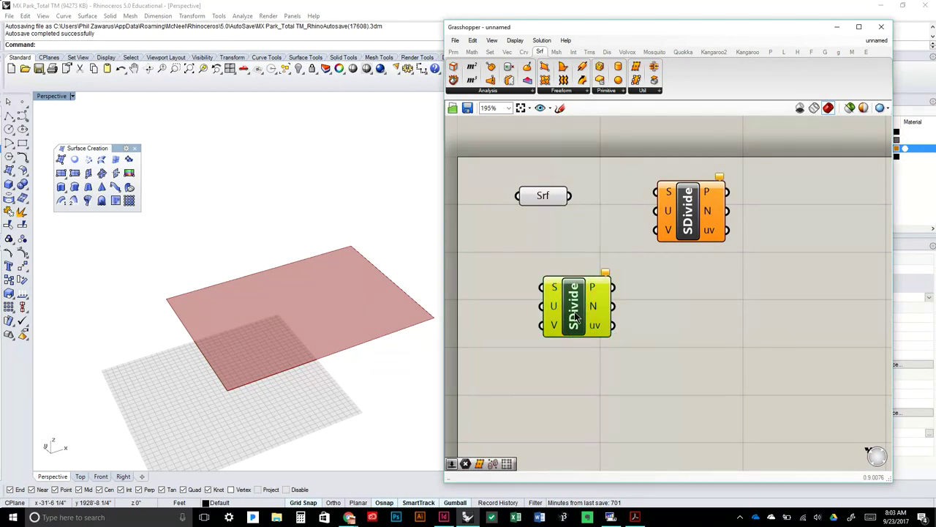
key("Delete")
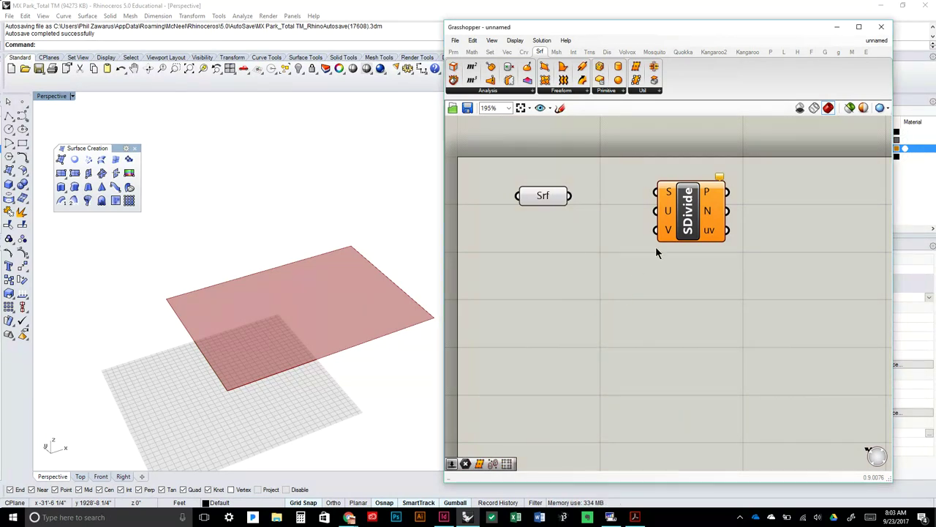
left_click_drag(694, 233, 671, 241)
left_click(686, 377)
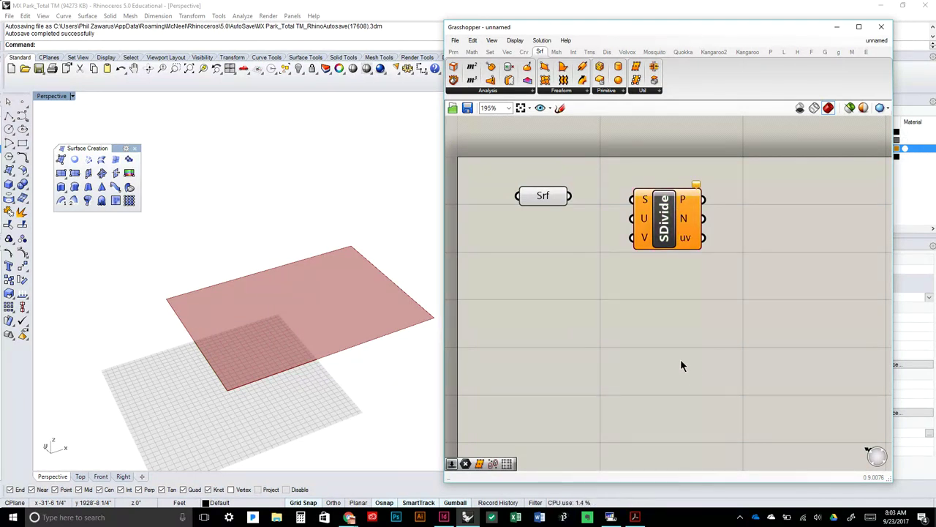
double_click(543, 333)
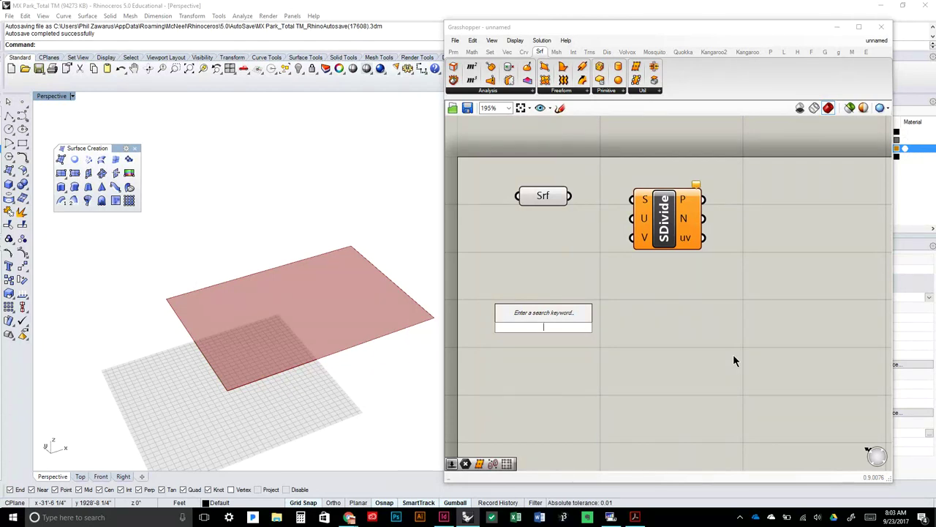
key("Escape")
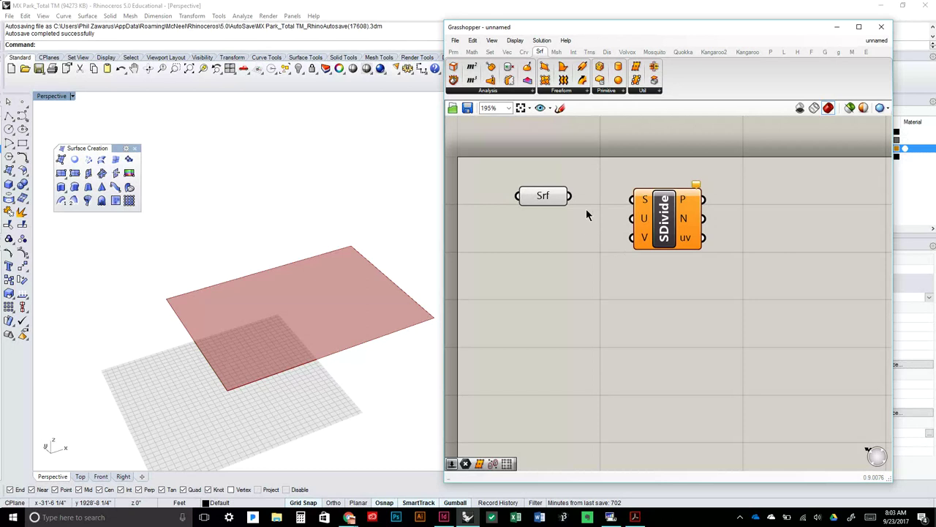
left_click_drag(662, 220, 666, 214)
left_click(579, 248)
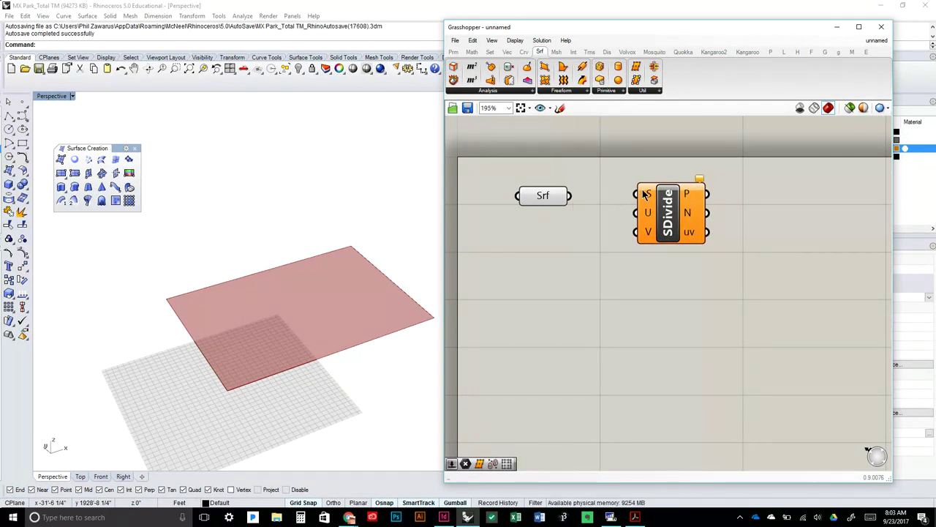
mouse_move(643, 193)
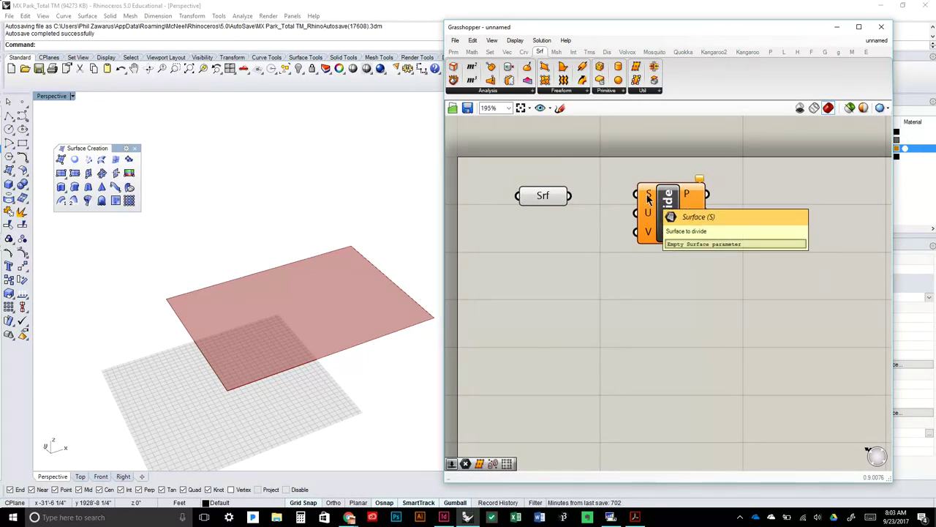
scroll(647, 199, "up", 3)
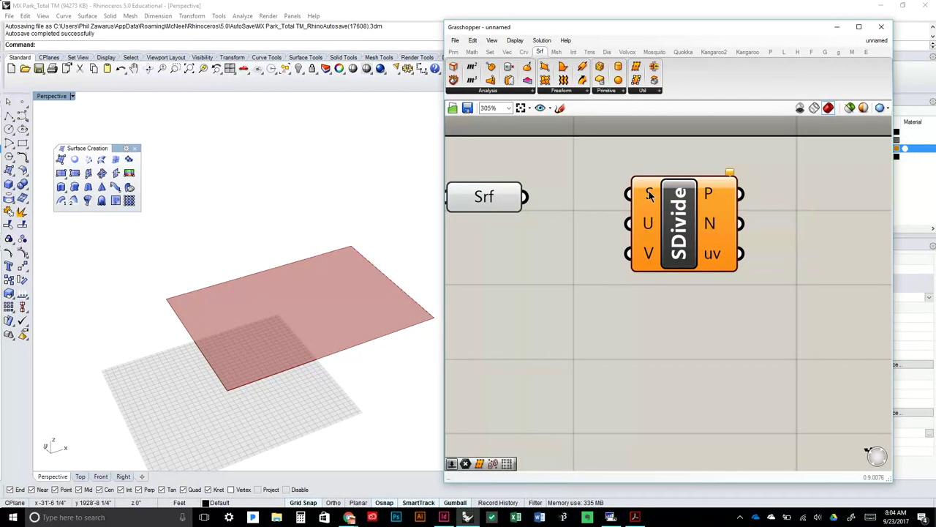
Connect Srf to SDivide's S input and shift SDivide slightly left
left_click_drag(525, 198, 629, 195)
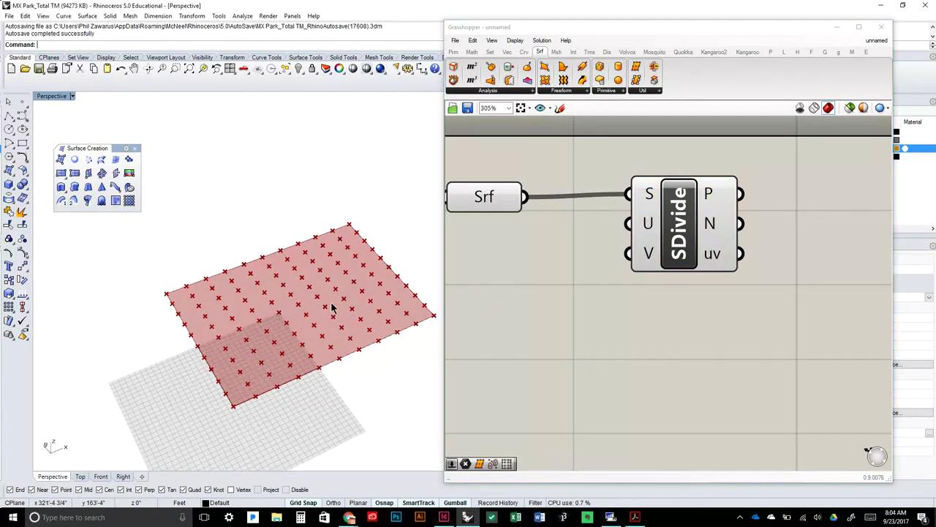
left_click_drag(689, 235, 667, 239)
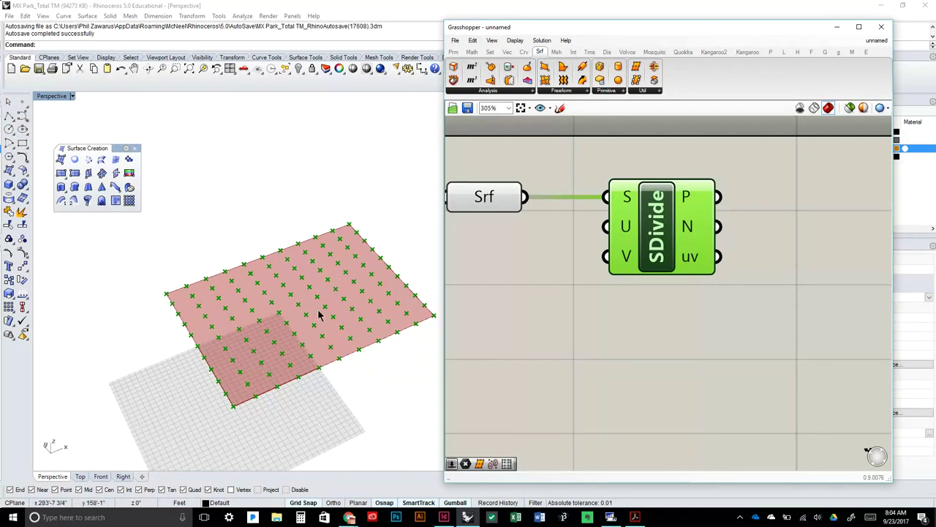
left_click(563, 320)
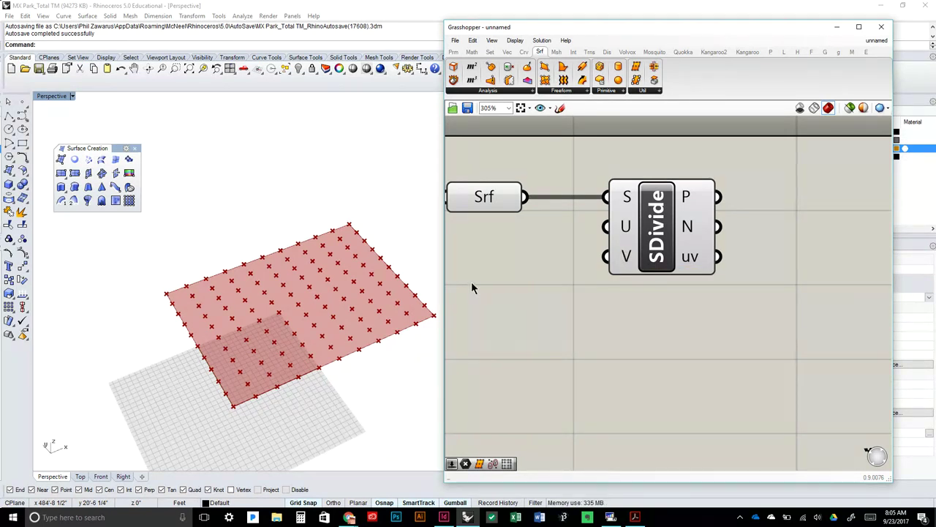
Inspect the resulting point grid in Rhino and nudge SDivide to the right
right_click_drag(600, 284, 659, 280)
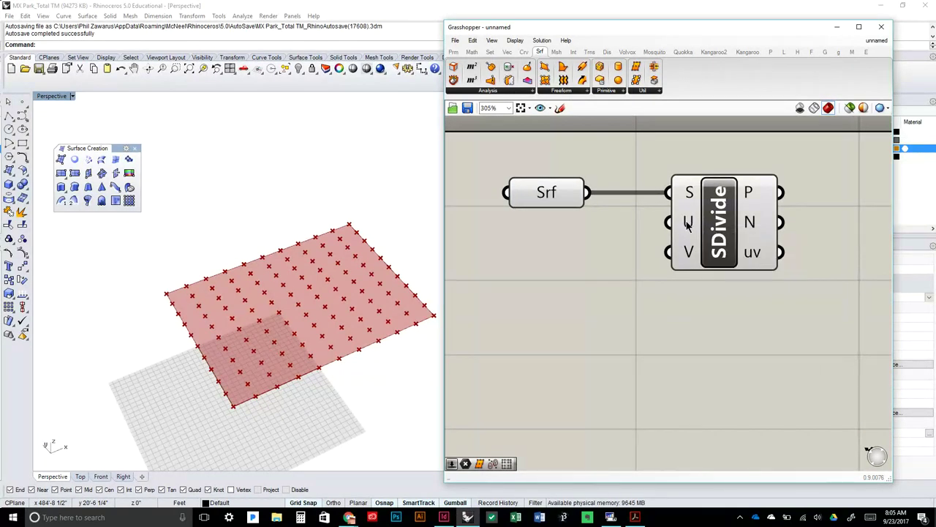
mouse_move(688, 225)
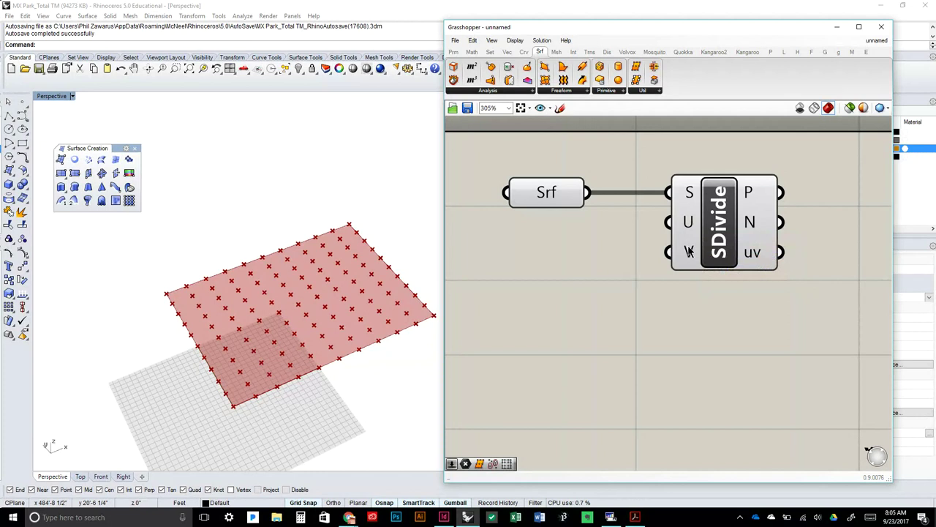
right_click_drag(333, 369, 359, 363)
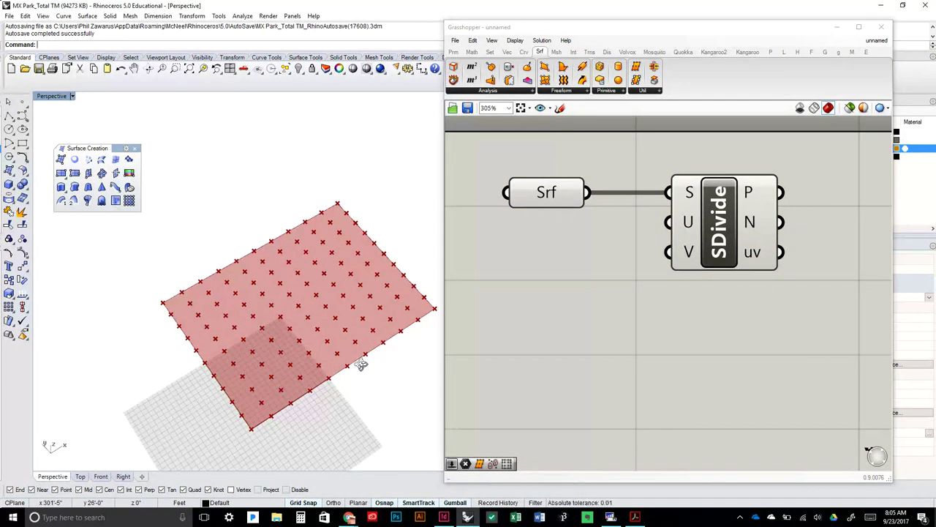
scroll(312, 363, "up", 3)
scroll(310, 362, "down", 5)
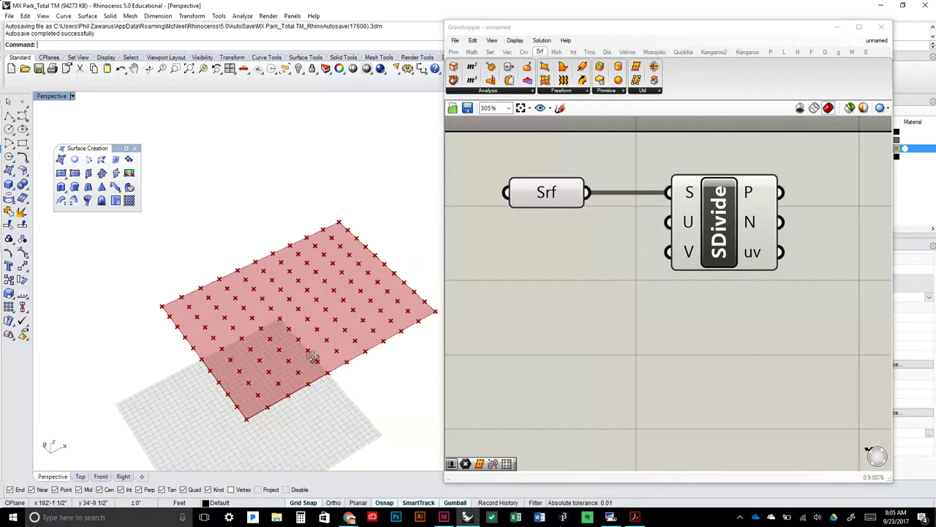
left_click(524, 292)
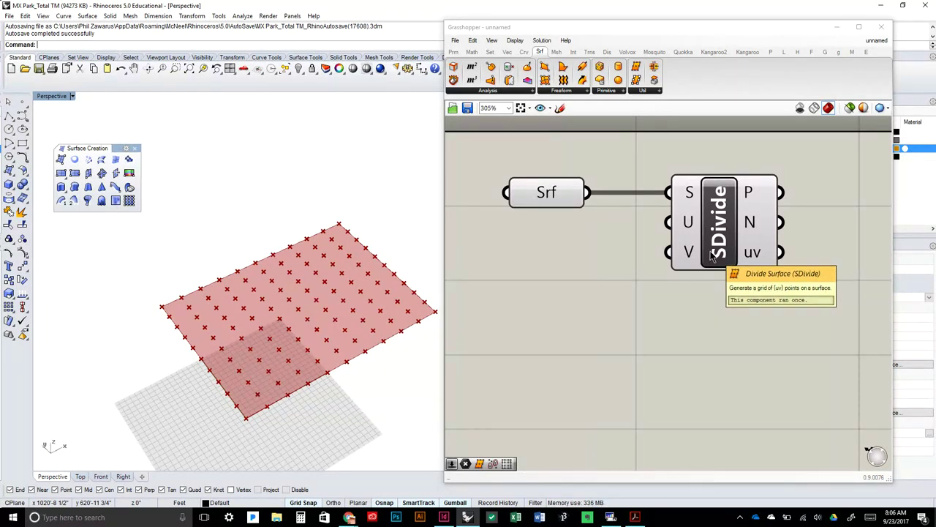
left_click_drag(699, 267, 727, 267)
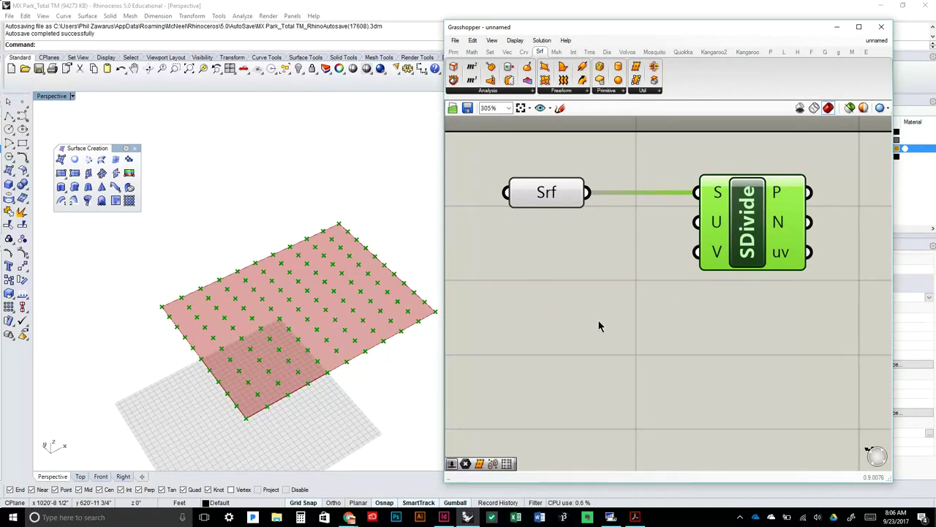
left_click(520, 305)
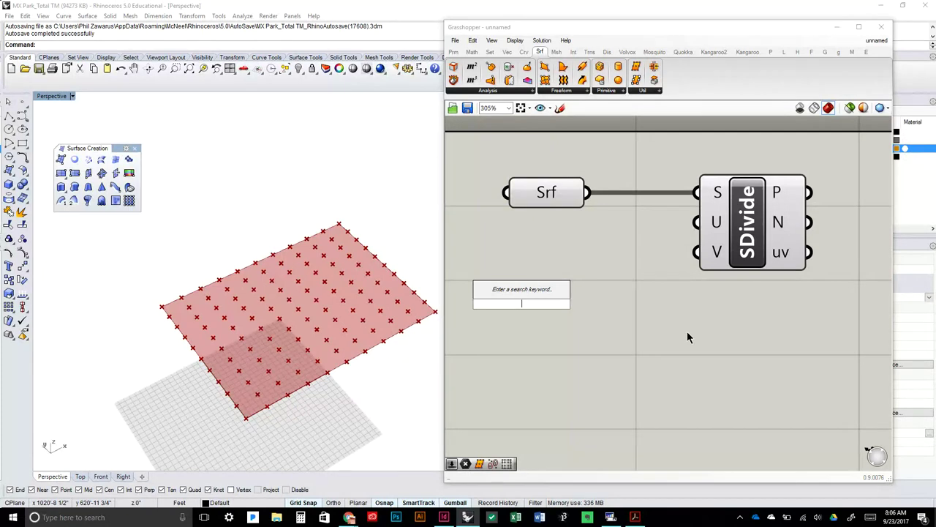
Place a Number Slider set to 50 from the search box and test its value
type("50")
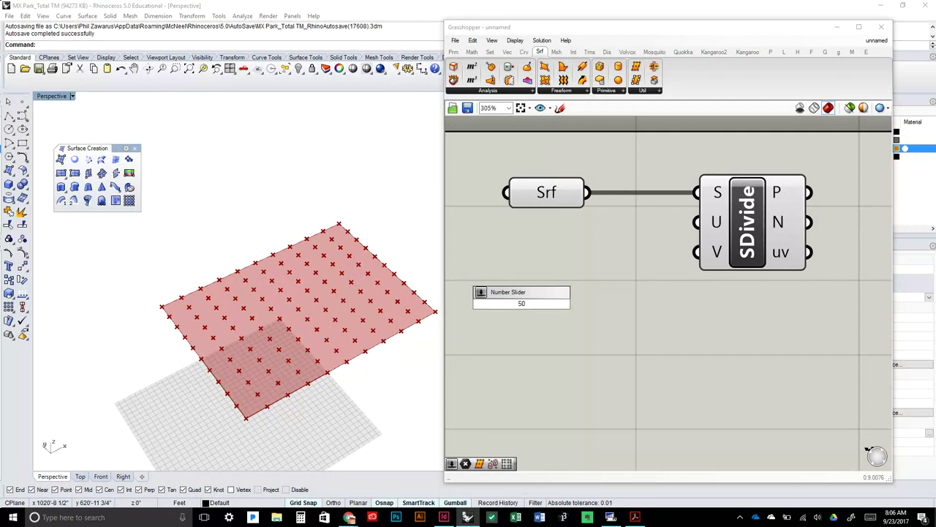
key("Return")
scroll(735, 332, "down", 2)
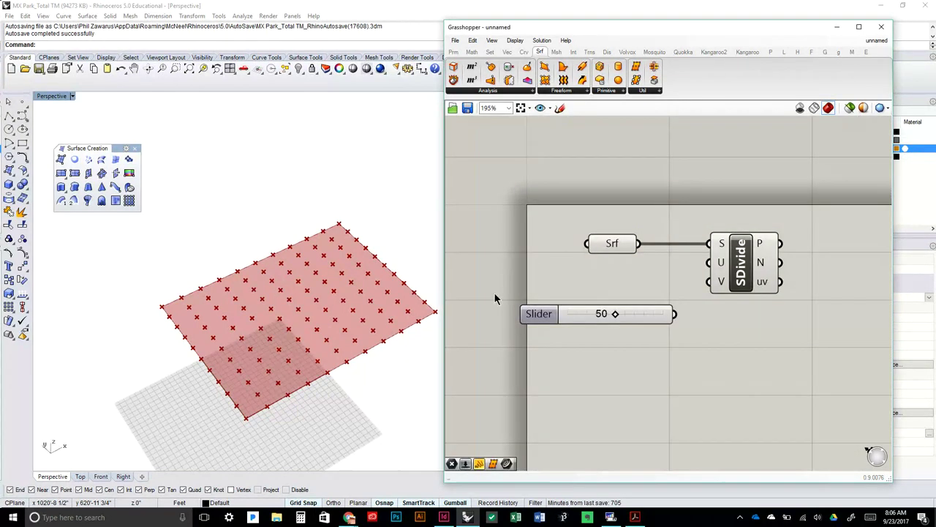
scroll(613, 314, "up", 1)
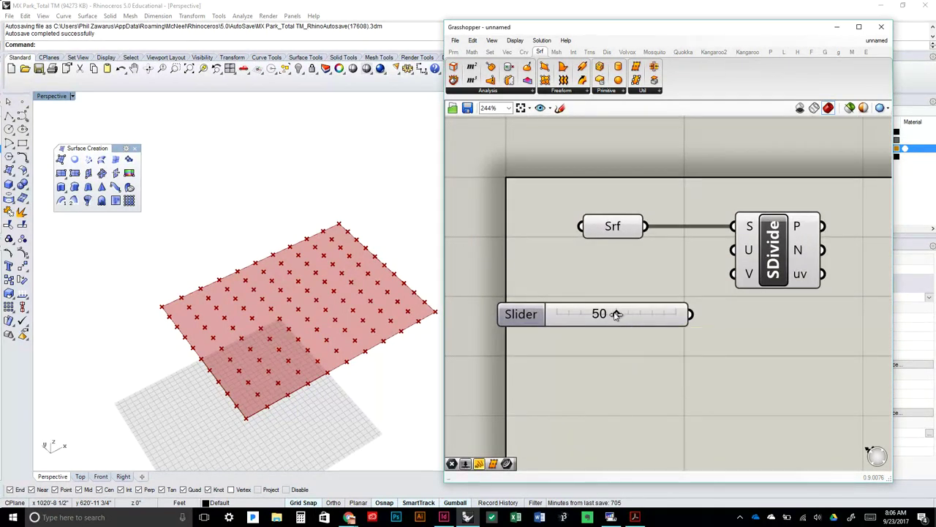
left_click_drag(617, 315, 731, 273)
Raise and lower the slider value while orbiting Rhino to compare grid densities
scroll(368, 329, "up", 10)
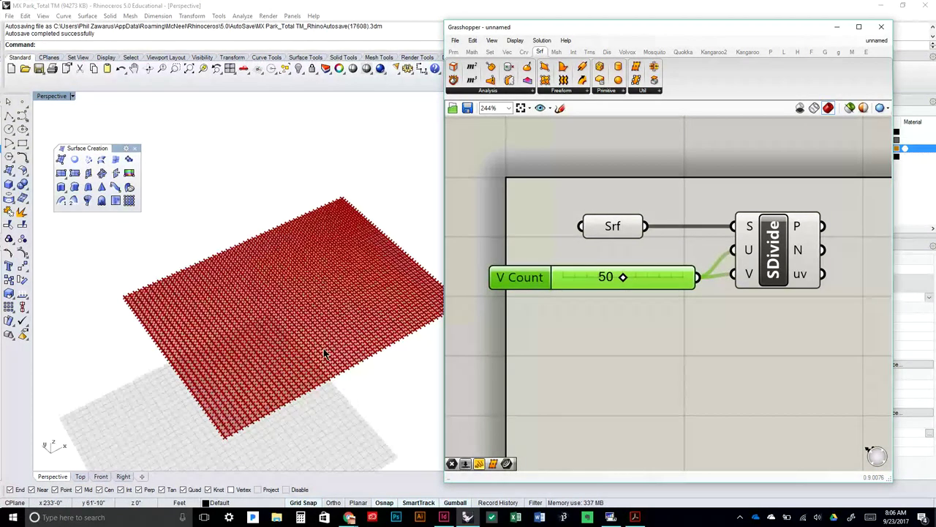
scroll(326, 354, "down", 10)
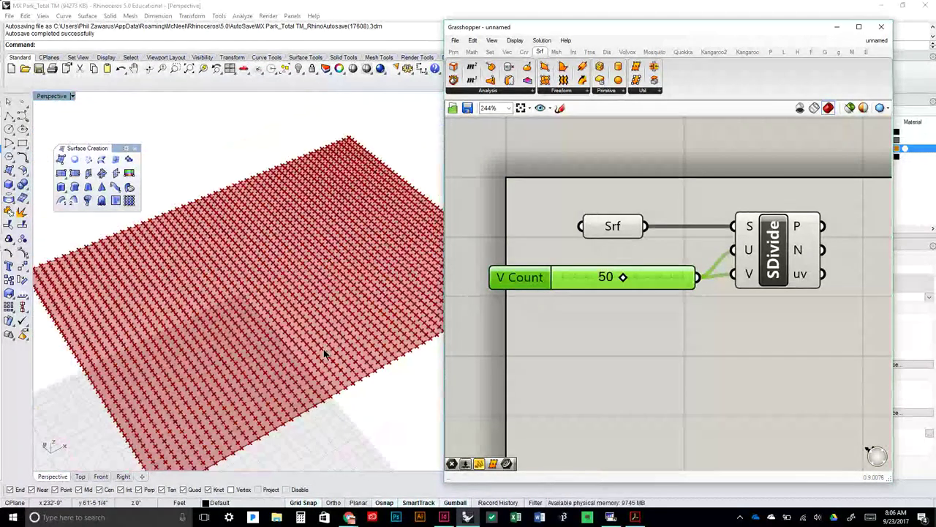
right_click_drag(327, 311, 337, 358)
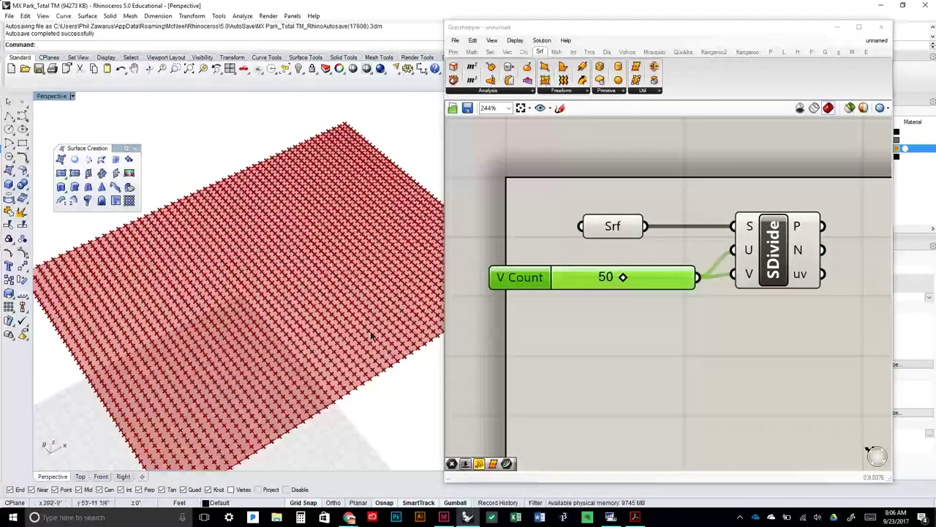
left_click_drag(623, 277, 683, 277)
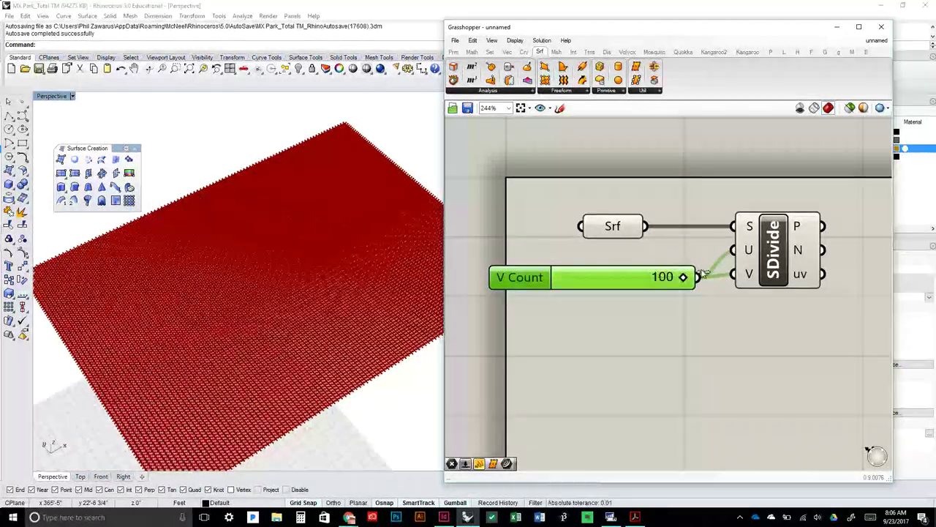
scroll(306, 372, "up", 5)
scroll(308, 372, "down", 5)
right_click_drag(309, 372, 313, 325)
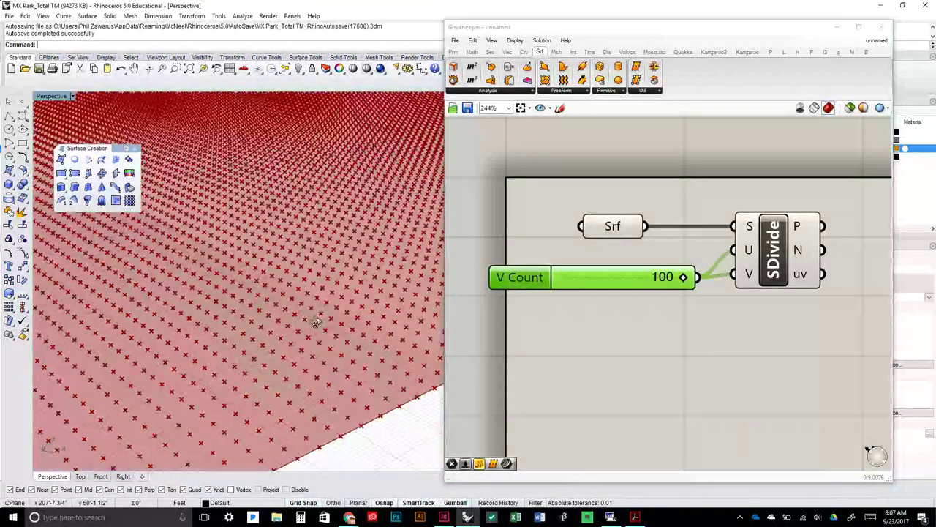
left_click_drag(681, 276, 573, 305)
scroll(349, 287, "down", 5)
right_click_drag(348, 274, 344, 307)
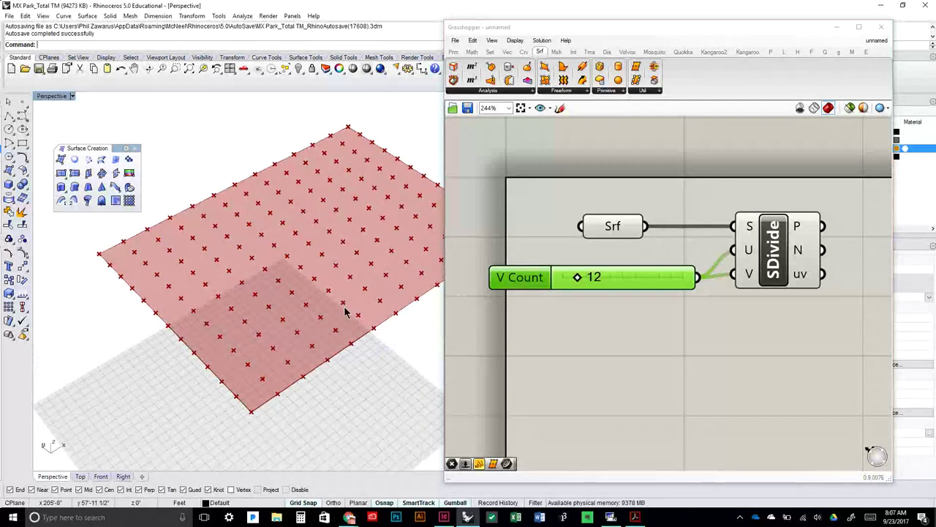
left_click_drag(665, 279, 666, 267)
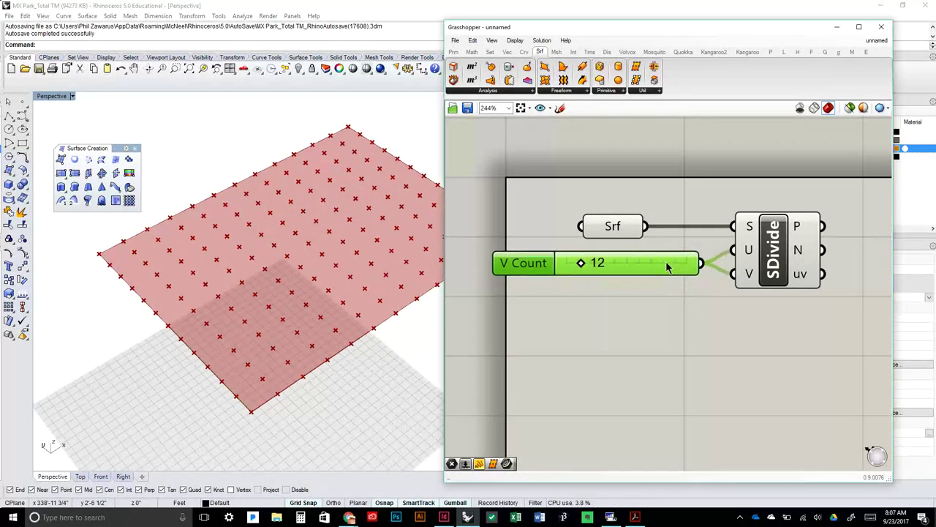
right_click_drag(668, 295, 632, 311)
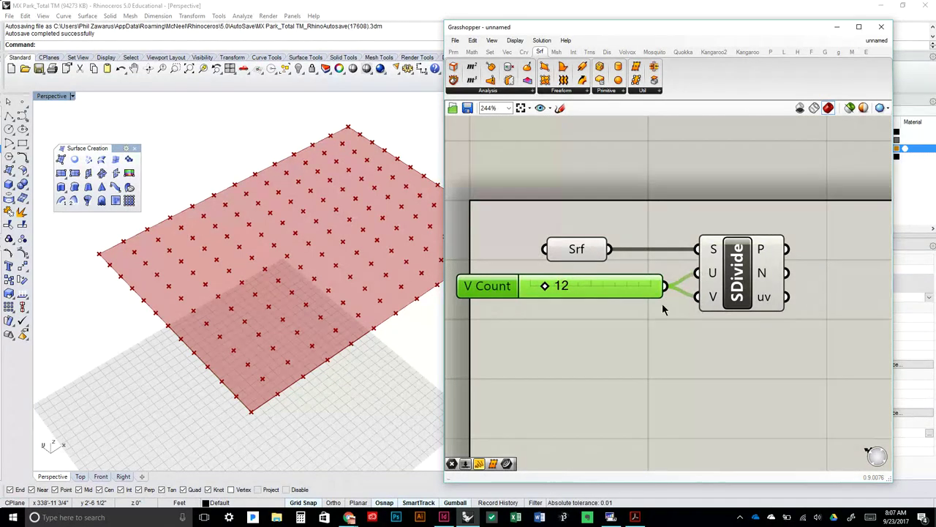
Settle the Count slider at 31, wire it to SDivide's U only, and disconnect V
left_click_drag(545, 287, 568, 302)
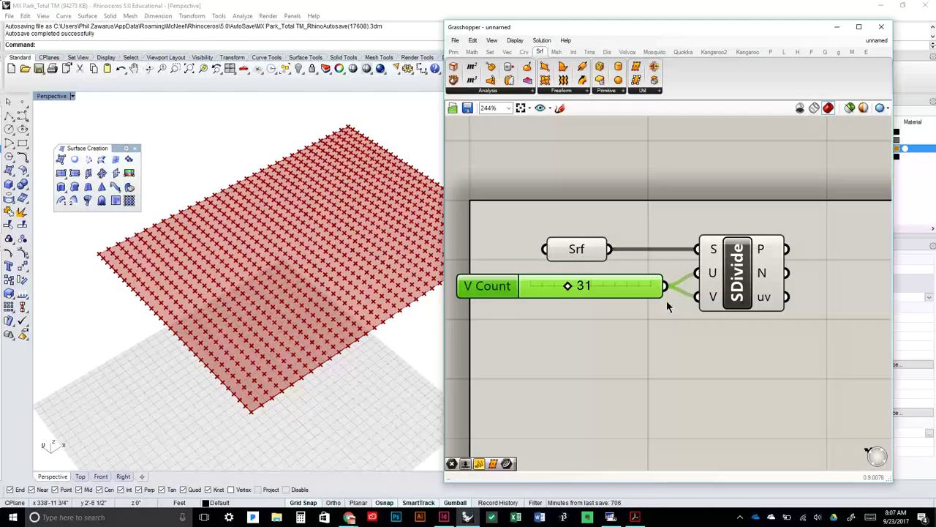
left_click_drag(621, 288, 595, 283)
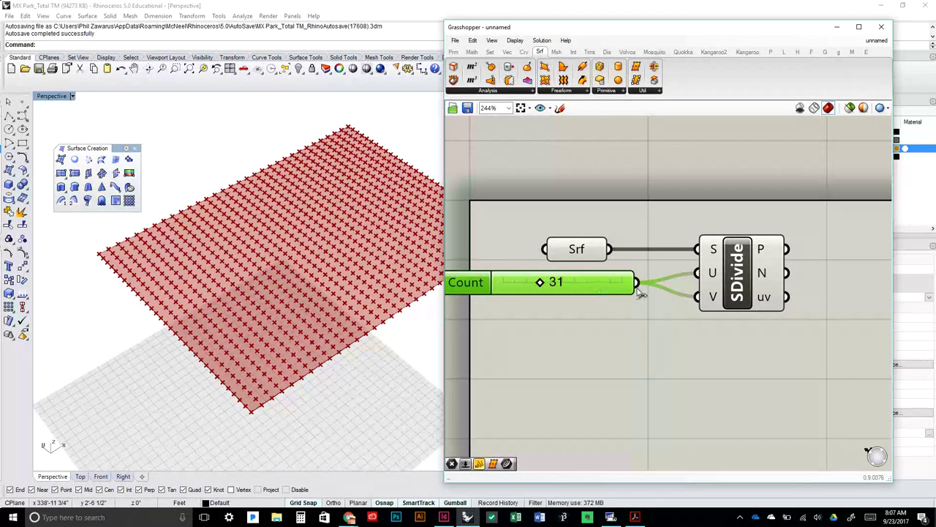
left_click_drag(680, 273, 694, 273)
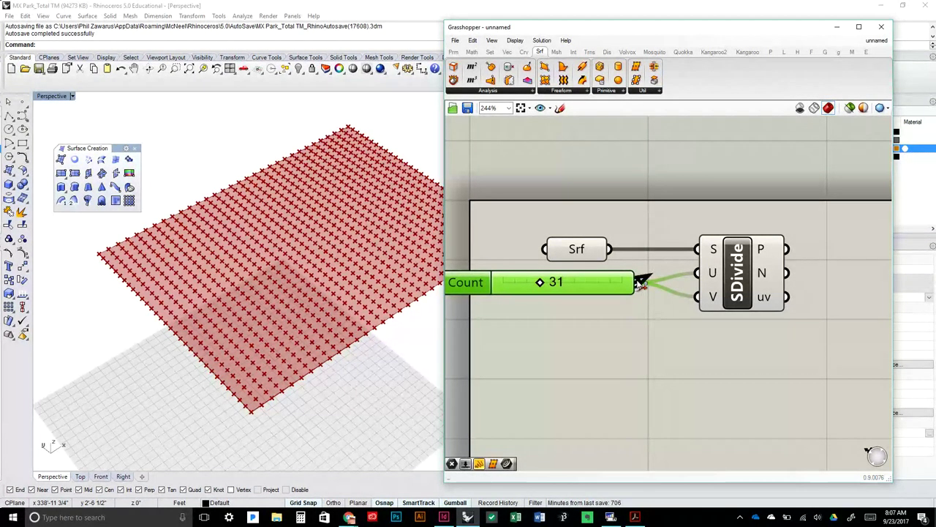
left_click_drag(688, 302, 687, 301, "ctrl")
left_click_drag(592, 289, 604, 284)
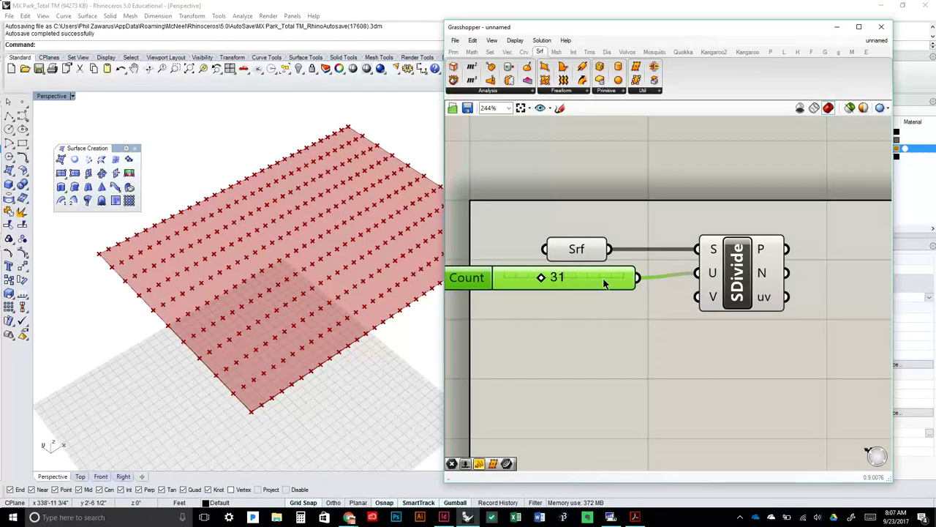
Add a second slider set to 50 and wire it to SDivide's V input
double_click(539, 319)
type("50")
key("Return")
left_click_drag(637, 319, 697, 296)
Raise the U count from 31 to 47 and then to 100, varying V
right_click_drag(293, 314, 366, 314)
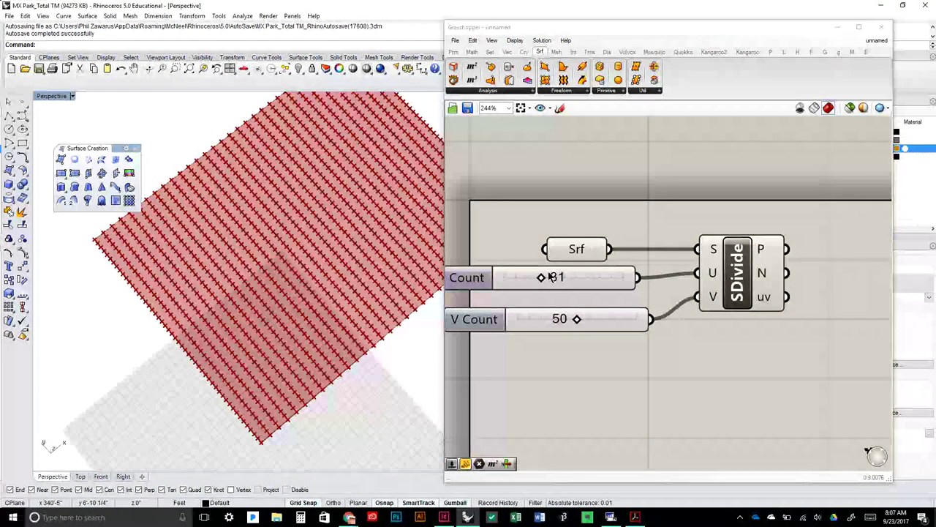
left_click_drag(541, 277, 566, 278)
left_click_drag(576, 319, 536, 332)
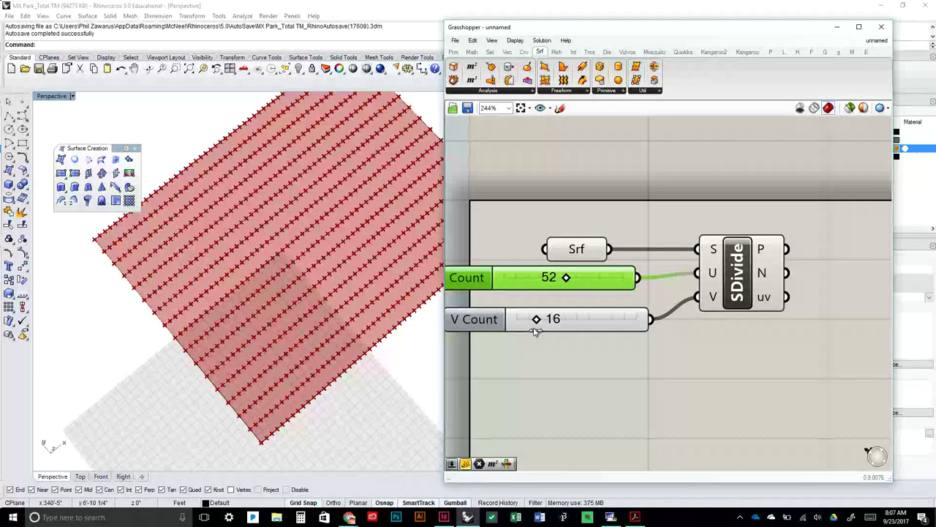
left_click_drag(566, 277, 623, 278)
scroll(285, 313, "up", 5)
scroll(272, 328, "down", 5)
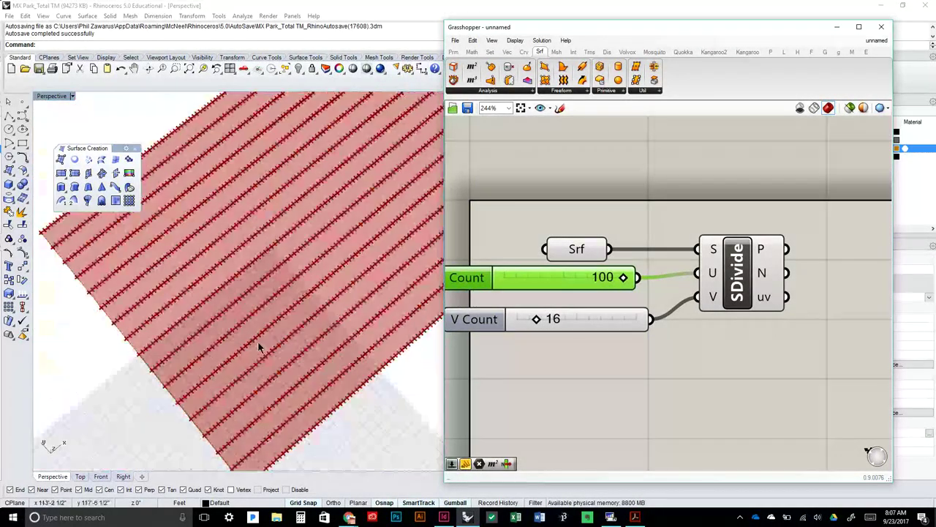
Lower V to 9, then set U to 44 and V to 41
right_click_drag(272, 326, 307, 322)
left_click_drag(536, 319, 528, 318)
right_click_drag(410, 344, 324, 359)
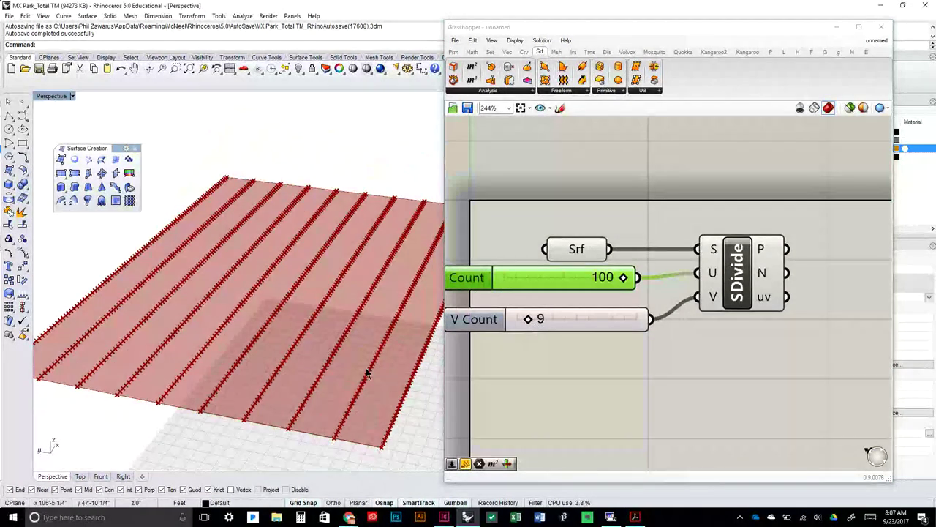
scroll(359, 242, "up", 5)
scroll(359, 239, "down", 5)
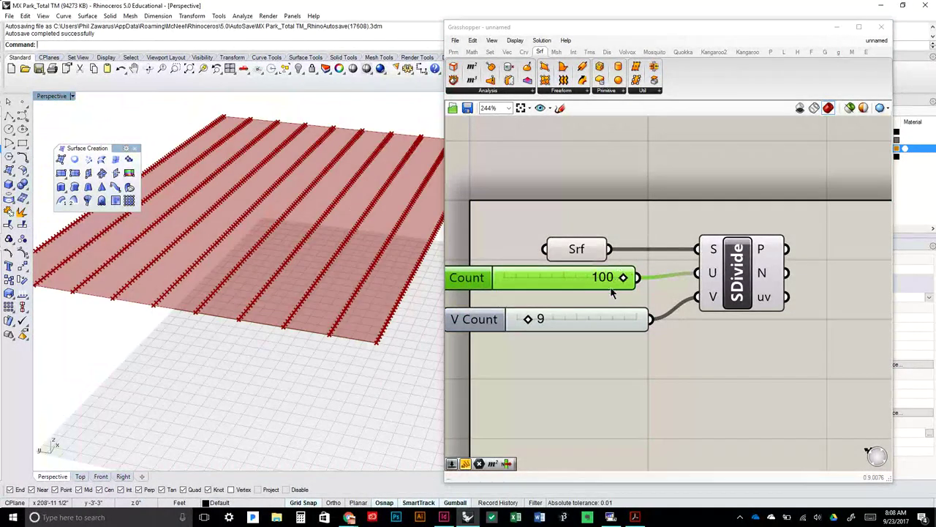
left_click_drag(622, 278, 557, 277)
left_click_drag(529, 321, 599, 302)
scroll(380, 261, "up", 2)
Delete the V Count slider, wire Count to SDivide's V, and move it down
left_click_drag(633, 382, 585, 318)
key("Delete")
left_click_drag(637, 277, 696, 297)
left_click_drag(588, 277, 569, 296)
Delete the Count slider and restore it with Ctrl+Z
left_click(310, 353)
scroll(310, 353, "down", 5)
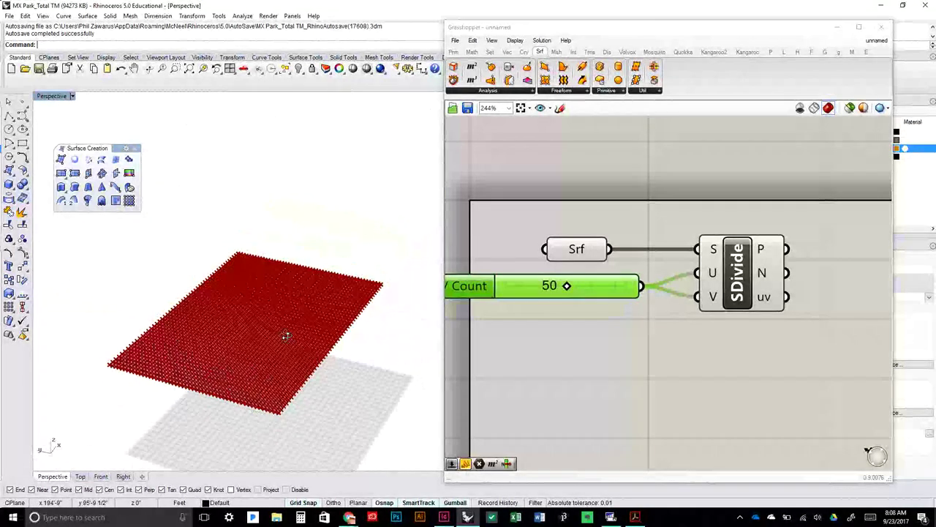
left_click(544, 387)
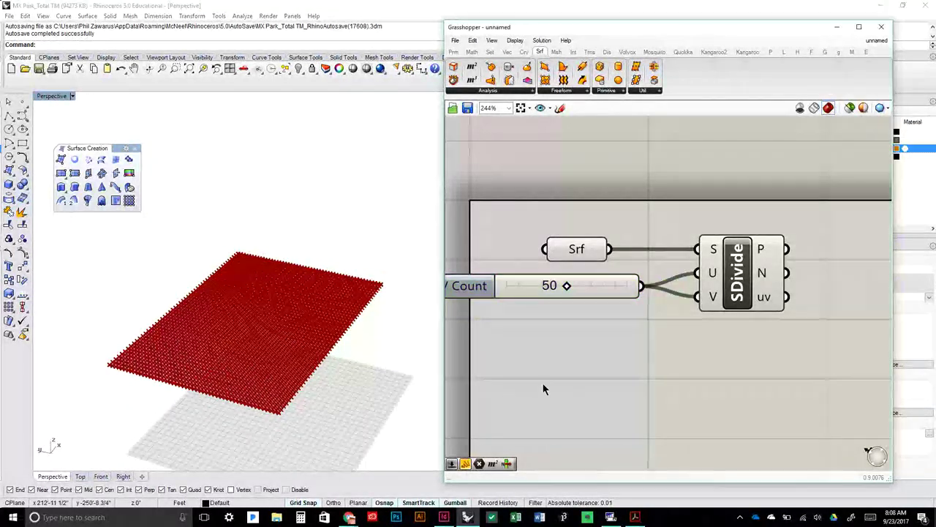
left_click(609, 295)
key("Delete")
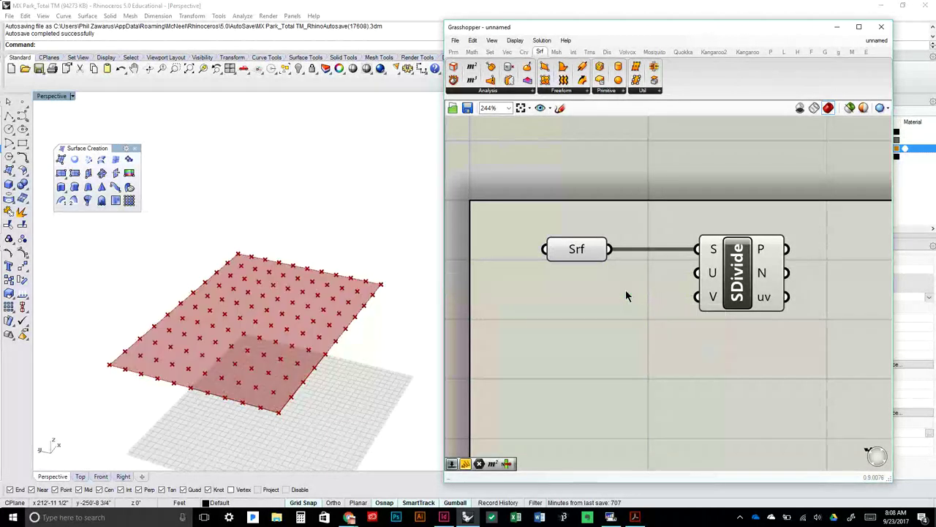
key("ctrl+z")
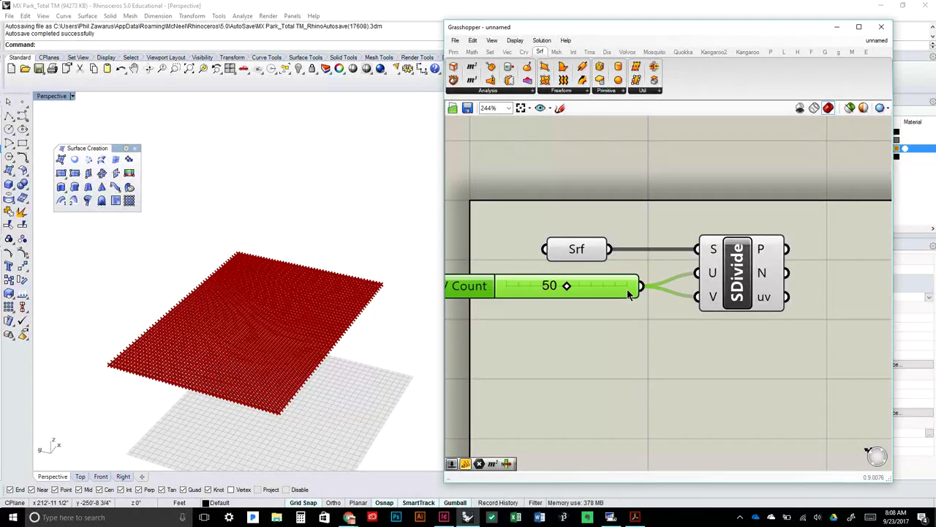
left_click(622, 341)
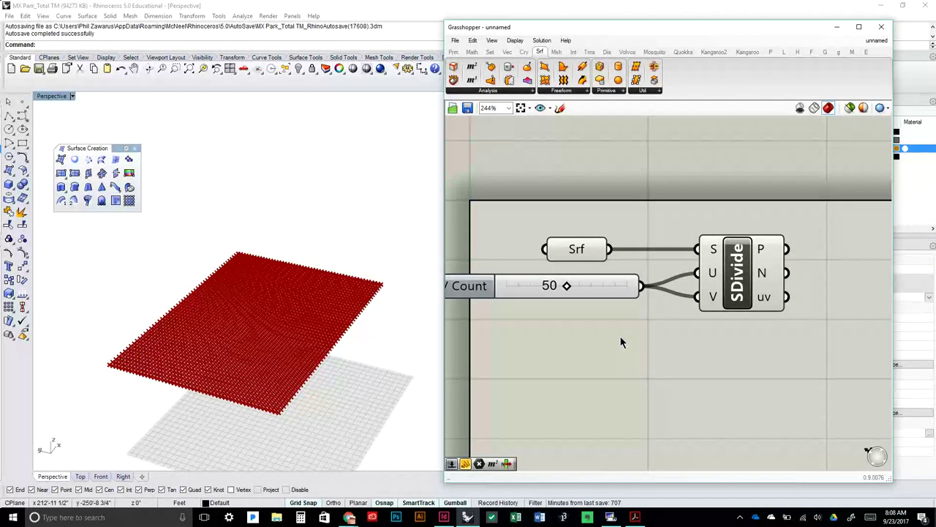
Show and dismiss the Count slider's context menu, then open the Edit menu
left_click(591, 293)
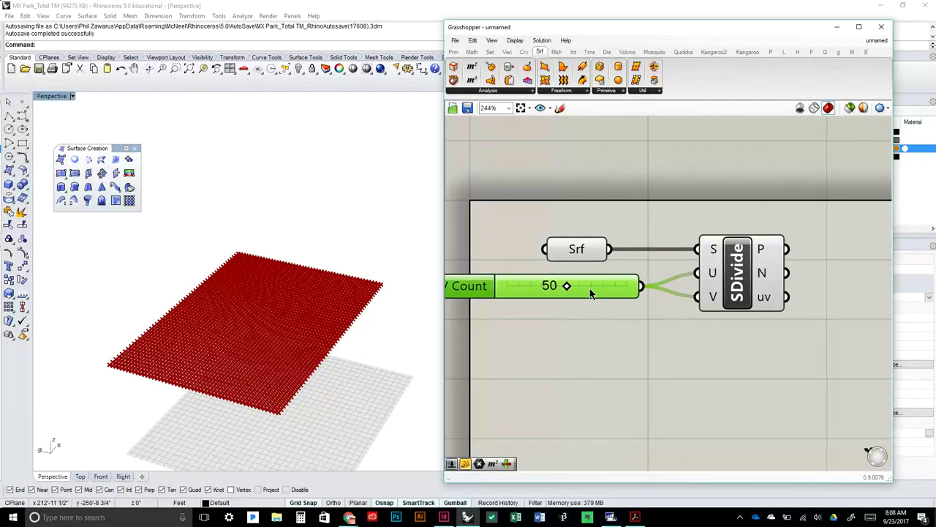
right_click(591, 289)
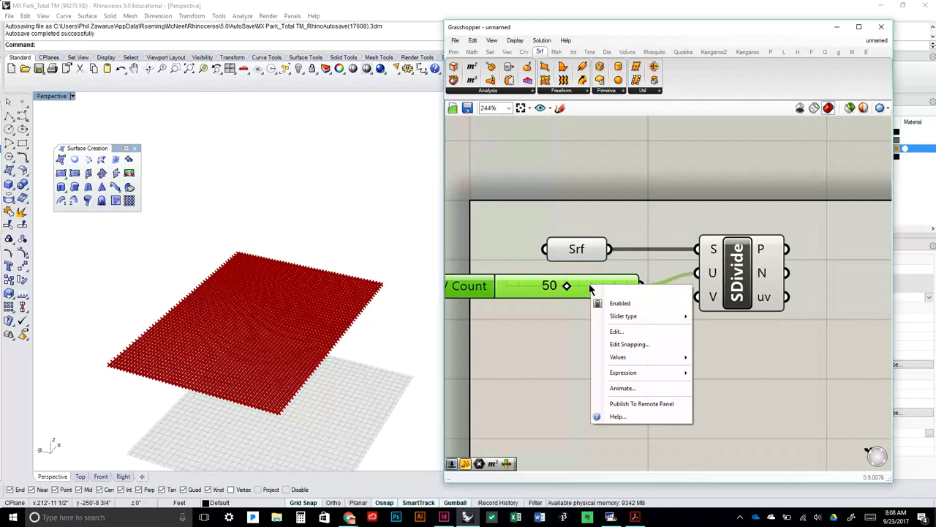
left_click(484, 288)
right_click(484, 289)
left_click(484, 289)
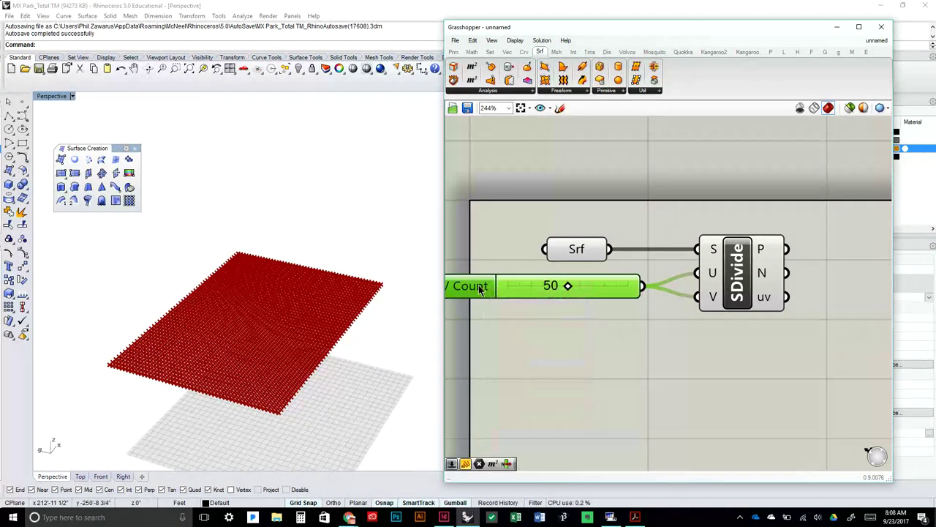
left_click(472, 41)
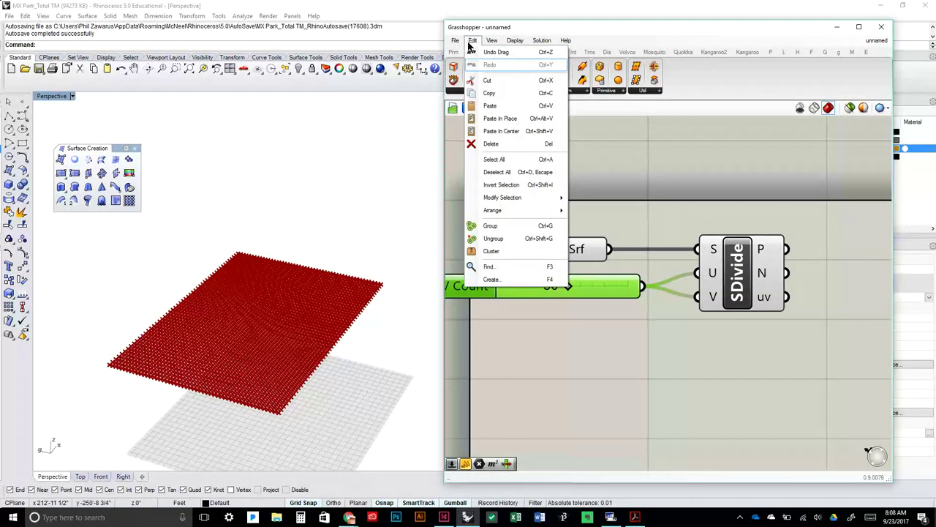
Delete the Count slider from the Edit menu, undo it, and widen the Grasshopper window
left_click(521, 146)
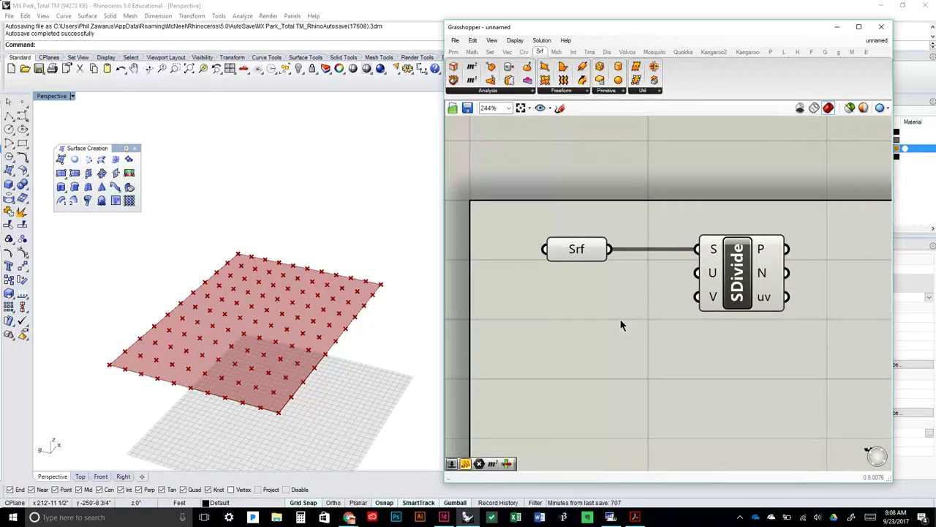
key("ctrl+z")
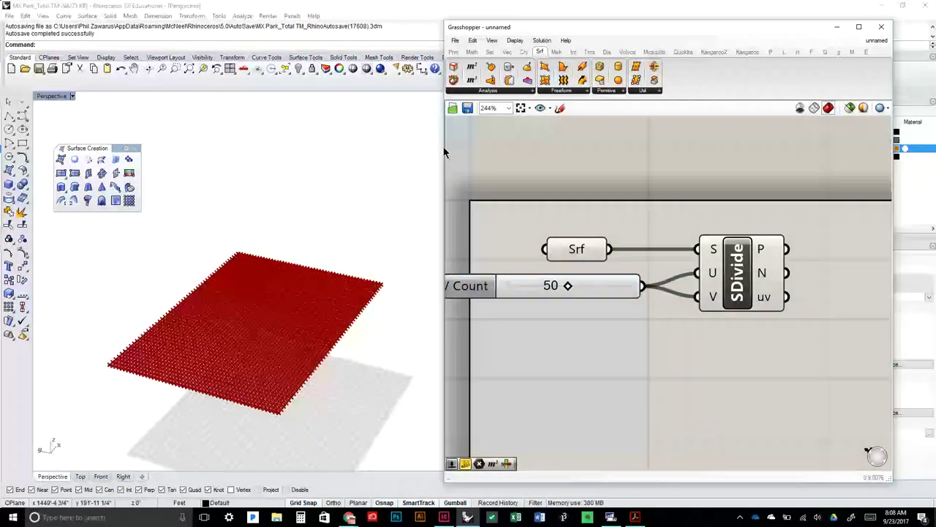
left_click_drag(445, 150, 414, 165)
scroll(667, 300, "down", 1)
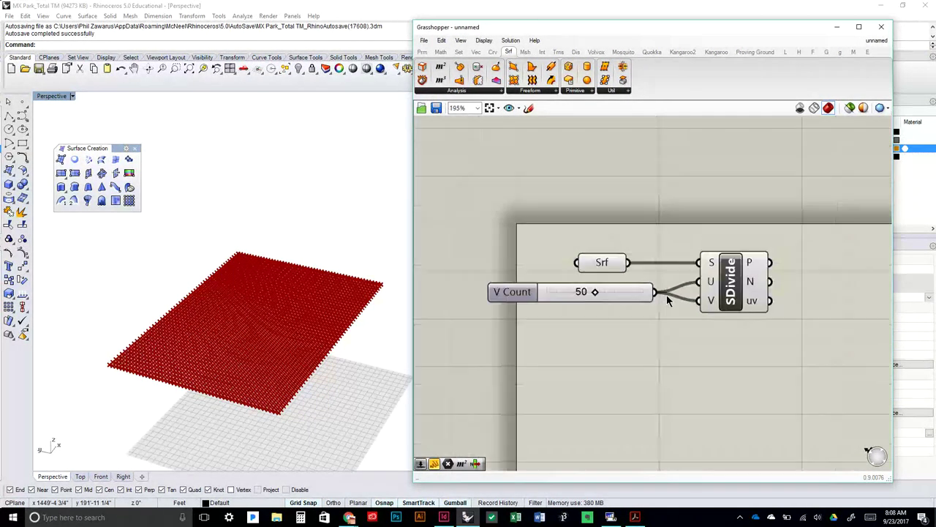
scroll(667, 300, "down", 1)
Move Srf, V Count and SDivide further right together, then narrow the window
left_click_drag(778, 330, 522, 242)
left_click_drag(724, 288, 765, 278)
left_click(704, 317)
left_click_drag(410, 247, 451, 247)
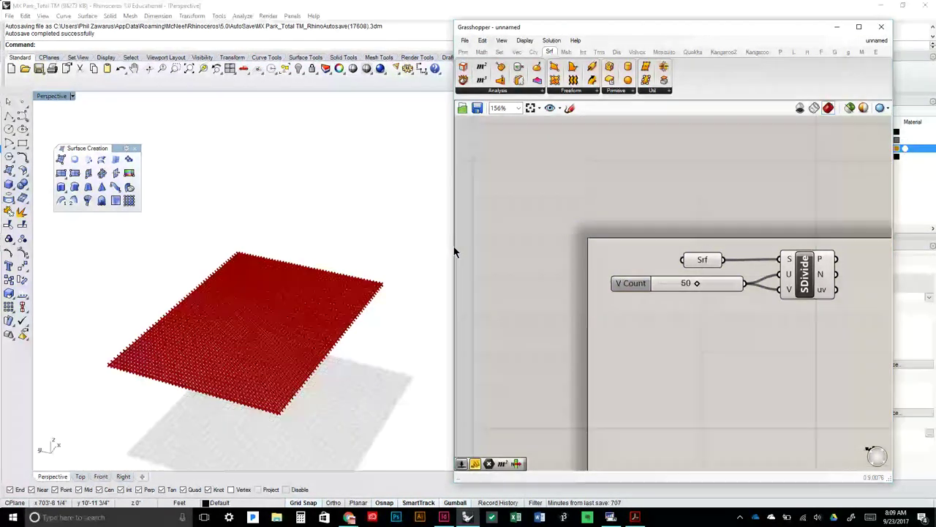
right_click_drag(658, 289, 593, 296)
left_click(633, 271)
left_click(654, 241)
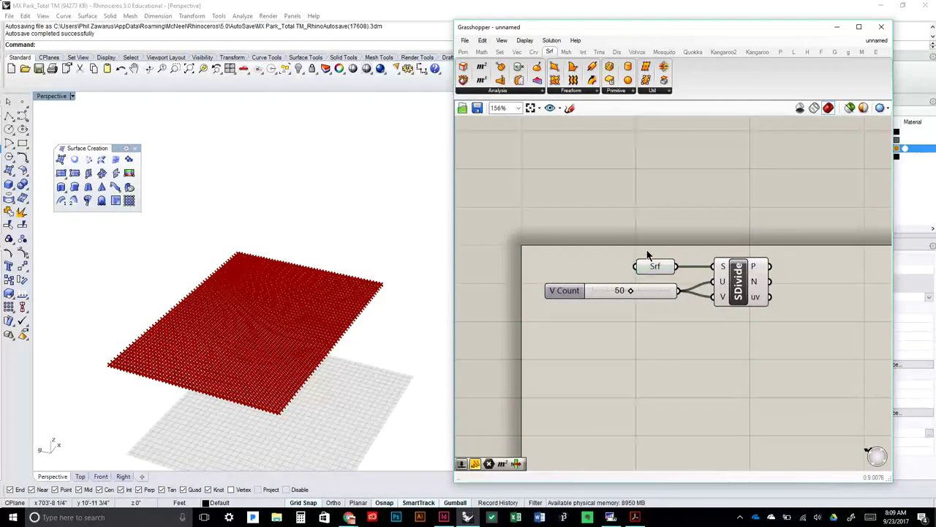
scroll(643, 273, "up", 2)
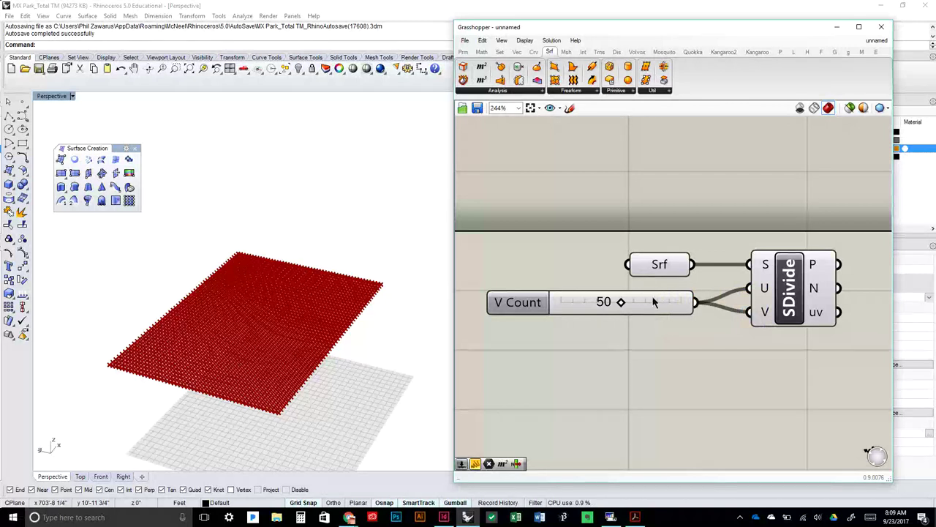
scroll(698, 304, "up", 1)
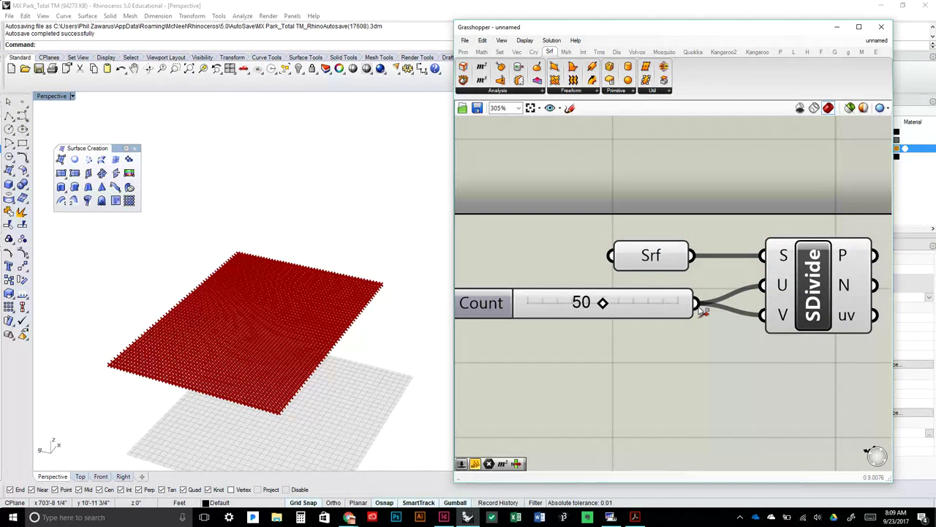
key("alt")
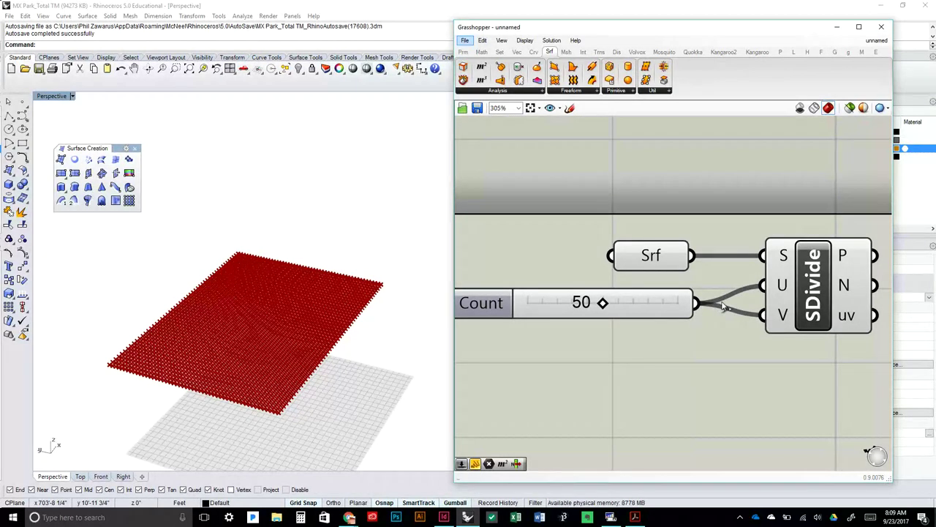
right_click_drag(294, 290, 275, 333)
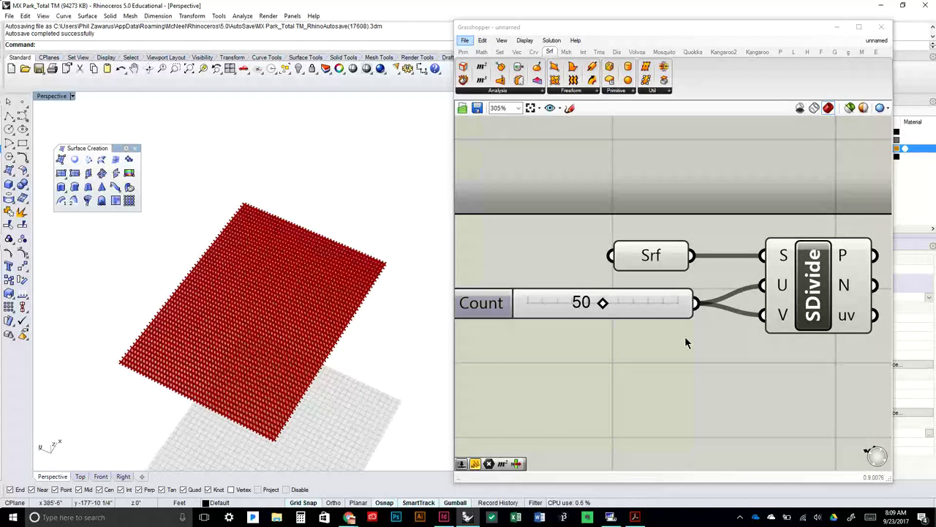
scroll(658, 340, "down", 2)
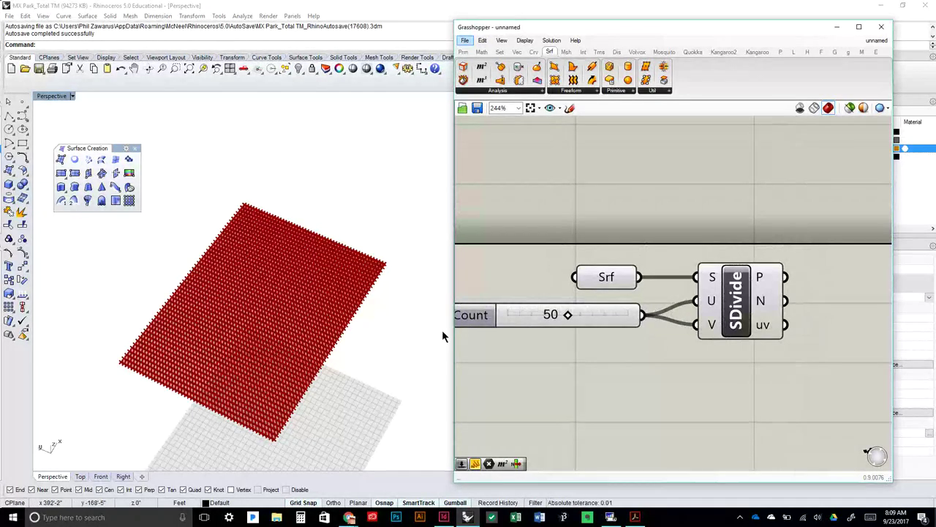
scroll(272, 322, "up", 5)
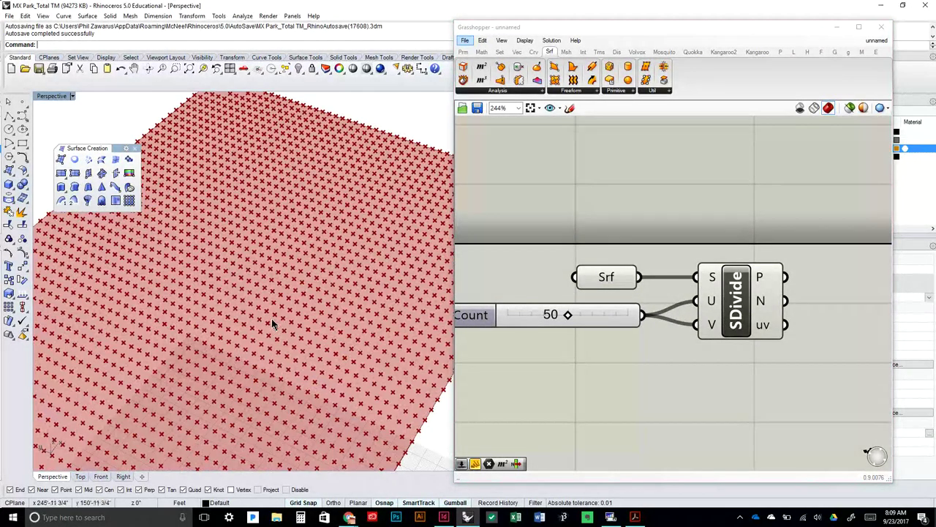
scroll(272, 321, "down", 5)
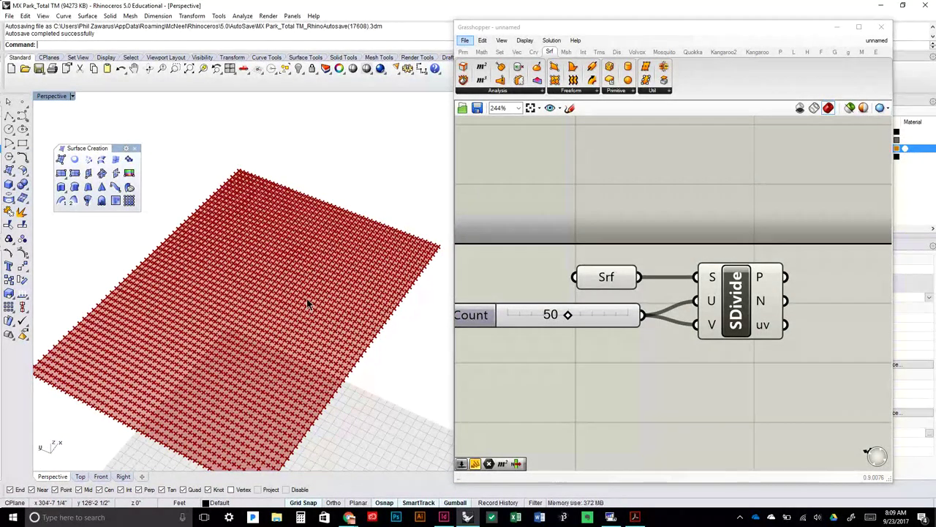
scroll(307, 301, "up", 3)
right_click_drag(338, 296, 336, 273)
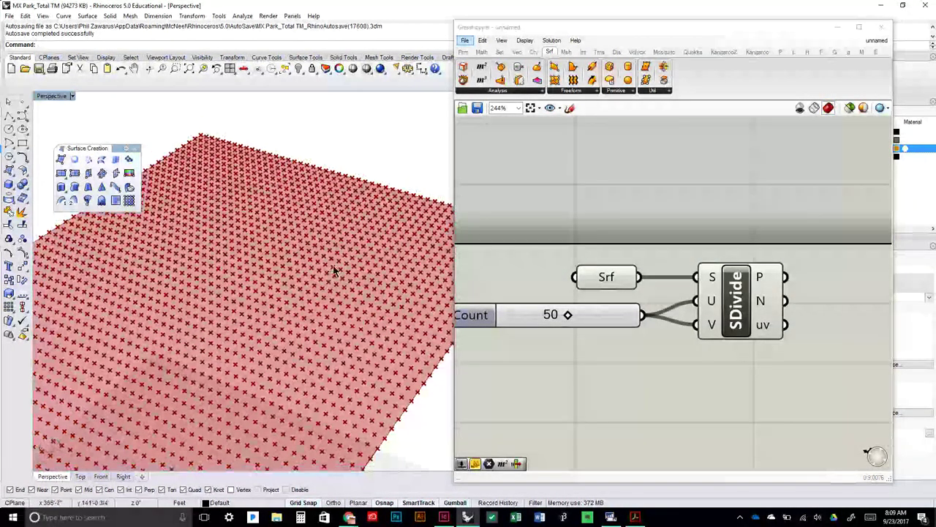
scroll(256, 242, "down", 4)
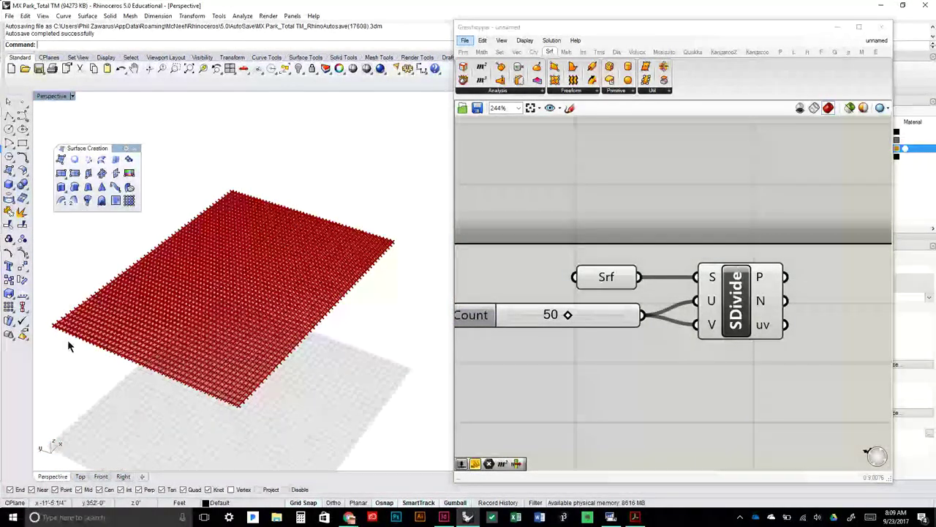
scroll(283, 212, "up", 5)
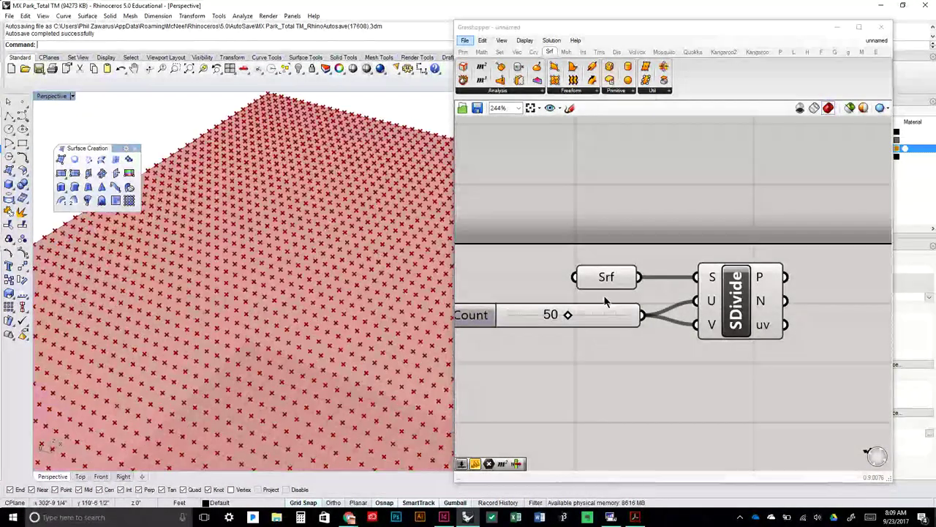
left_click(605, 281)
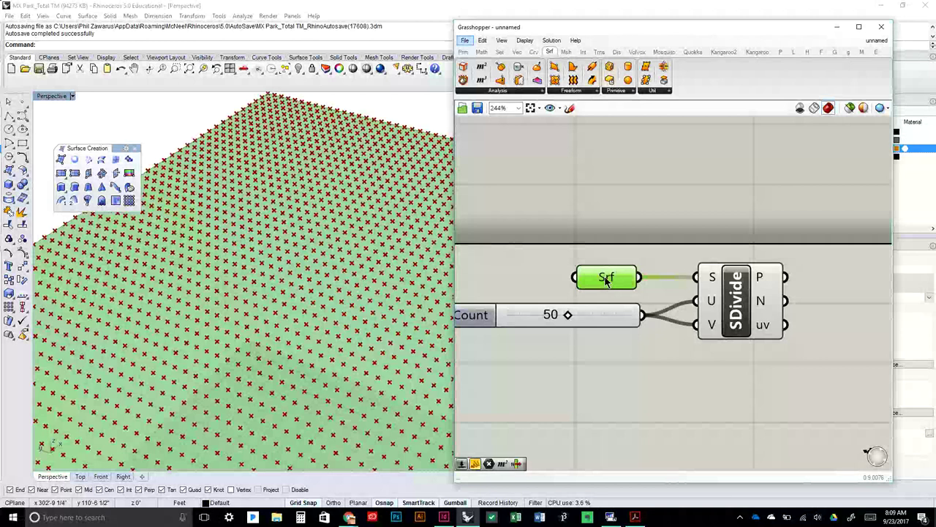
scroll(605, 278, "down", 2)
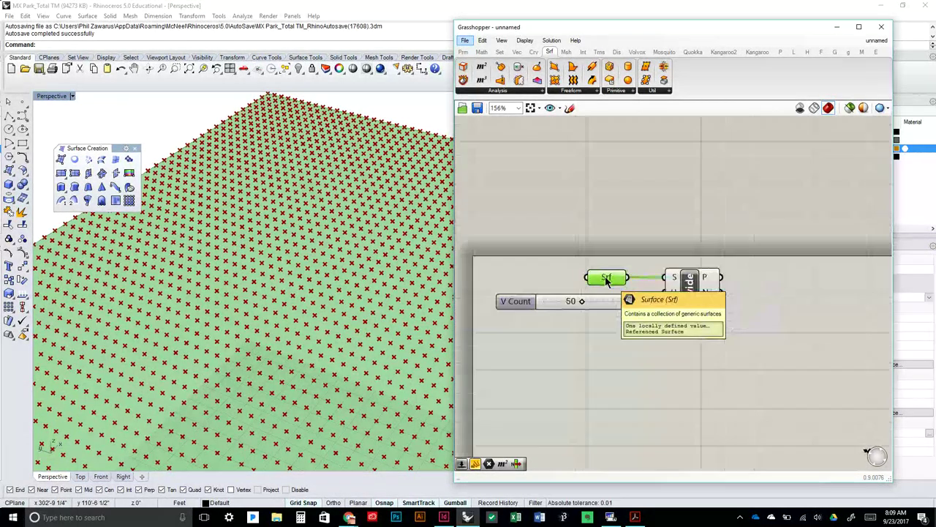
scroll(351, 280, "down", 4)
left_click(691, 298)
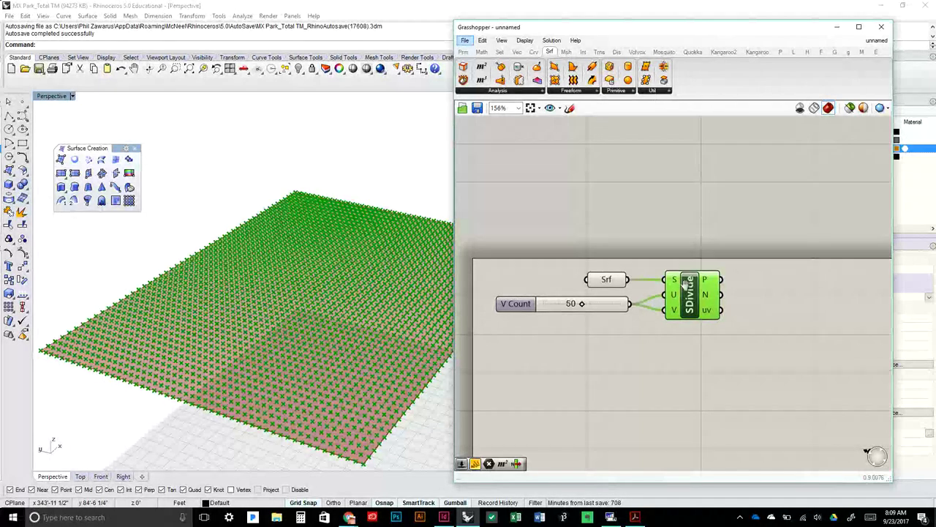
scroll(333, 298, "up", 2)
right_click_drag(333, 299, 412, 288)
left_click(655, 384)
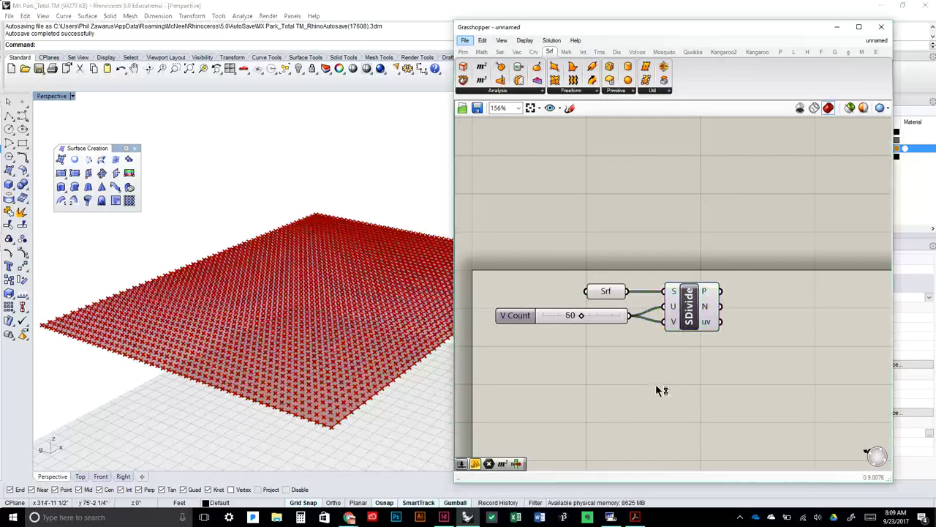
left_click_drag(608, 317, 616, 318)
right_click_drag(260, 290, 189, 232)
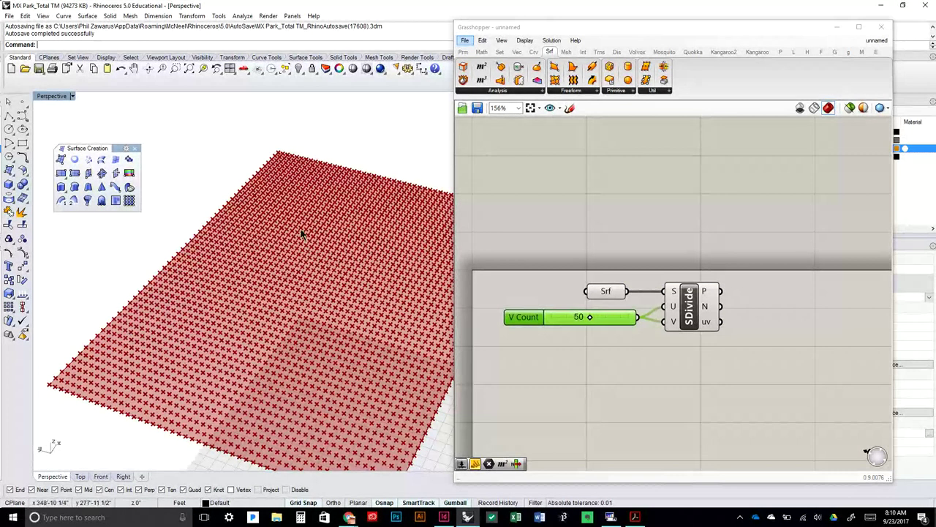
left_click(605, 292)
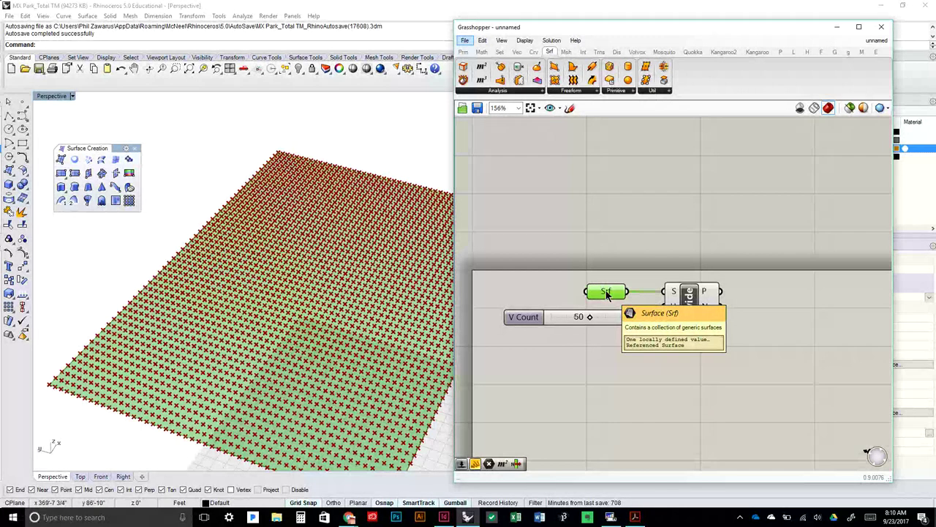
Uncheck Preview on the Srf parameter, then reselect Srf and bring up its radial menu
right_click(605, 293)
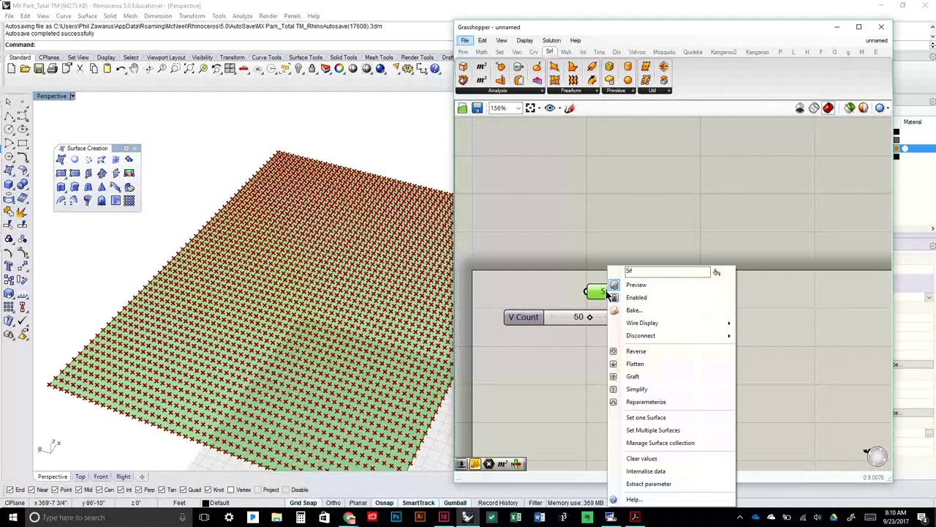
left_click(656, 292)
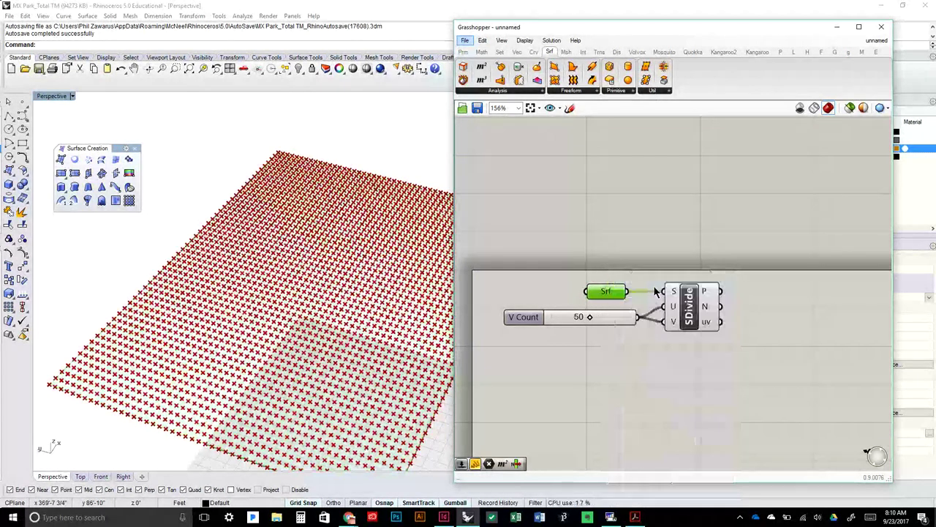
right_click_drag(403, 352, 350, 338)
left_click(591, 373)
left_click(605, 291)
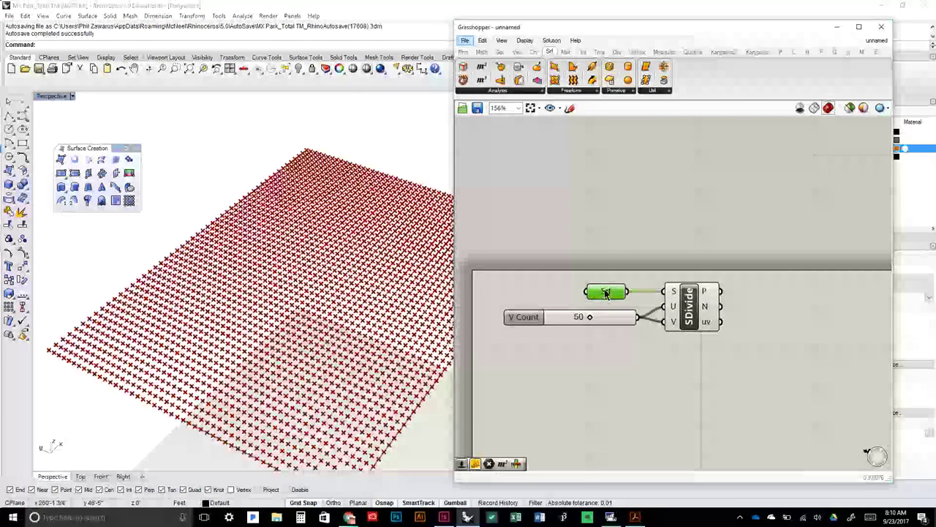
middle_click(681, 376)
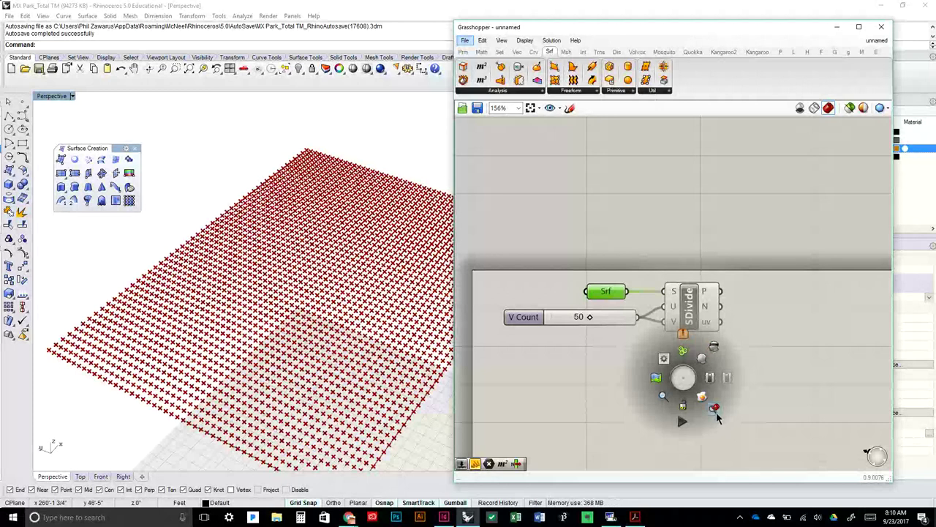
Turn the surface preview back on, then off again from Srf's radial menu
left_click(703, 360)
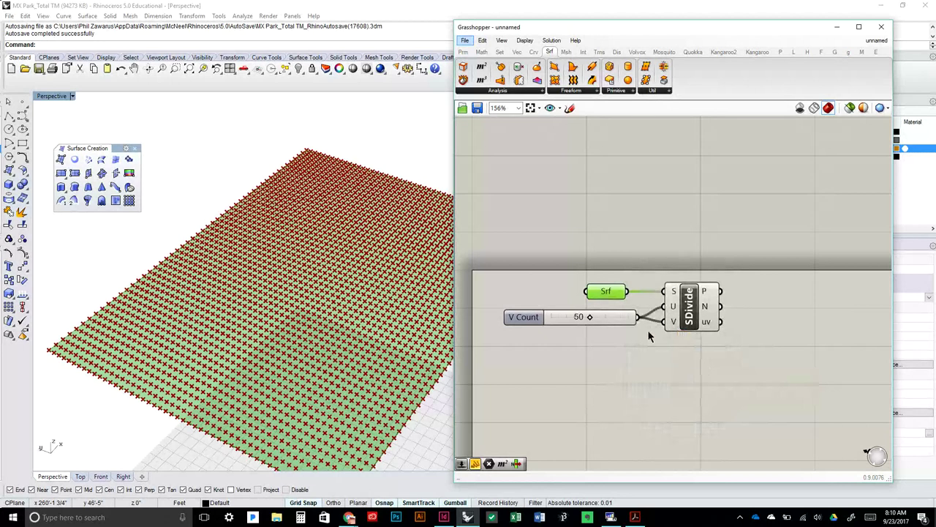
right_click(604, 293)
key("Escape")
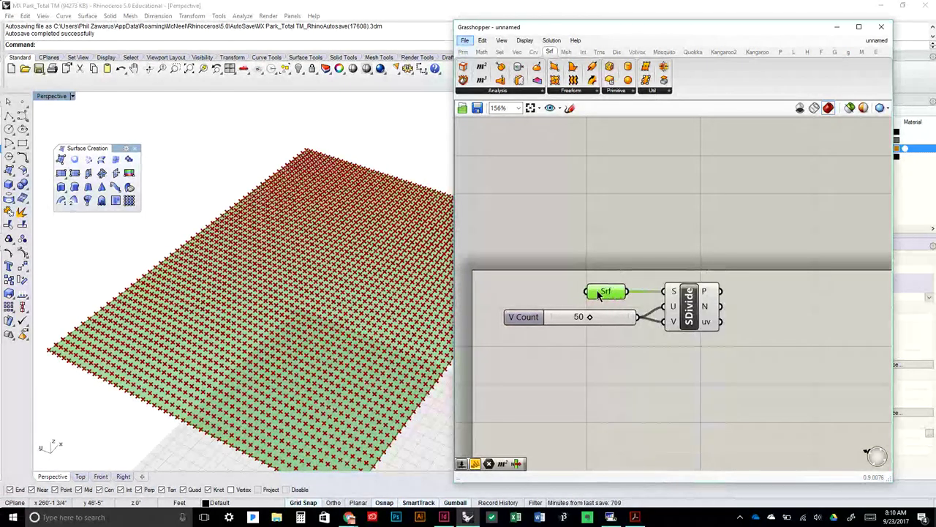
middle_click(597, 292)
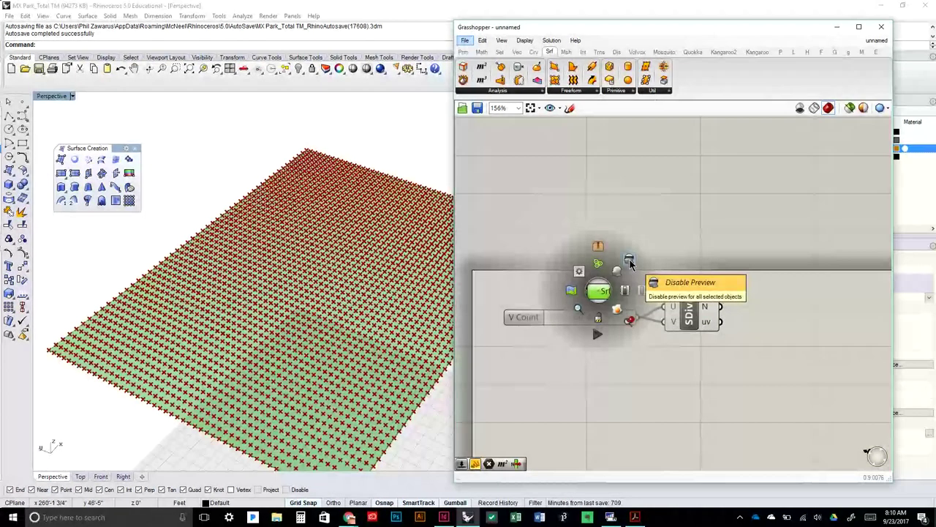
left_click(629, 260)
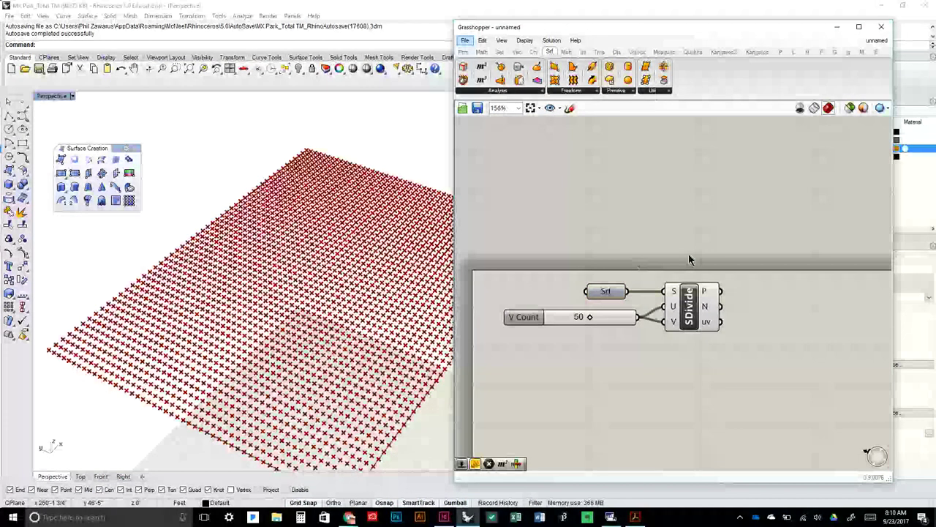
right_click_drag(199, 403, 223, 427)
Reselect the Srf parameter and bring up its radial menu with Space
left_click(611, 292)
left_click(648, 272)
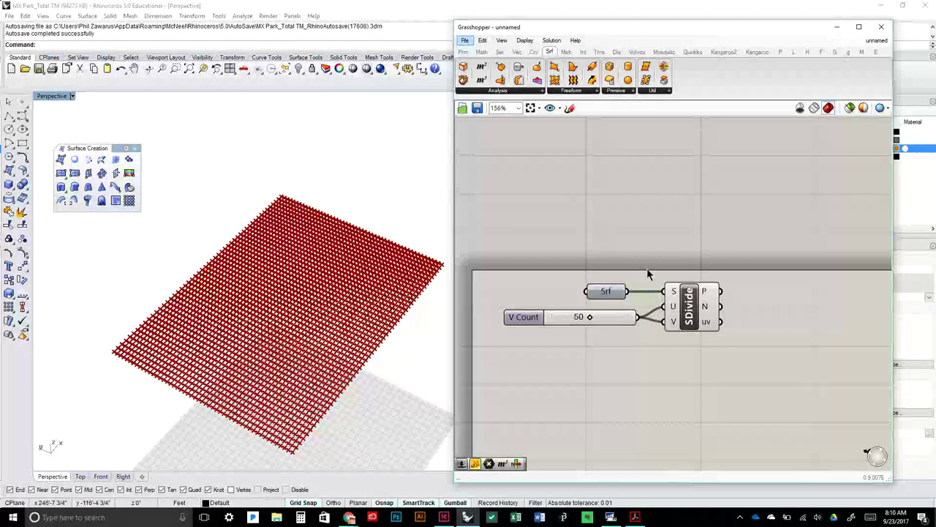
left_click(614, 301)
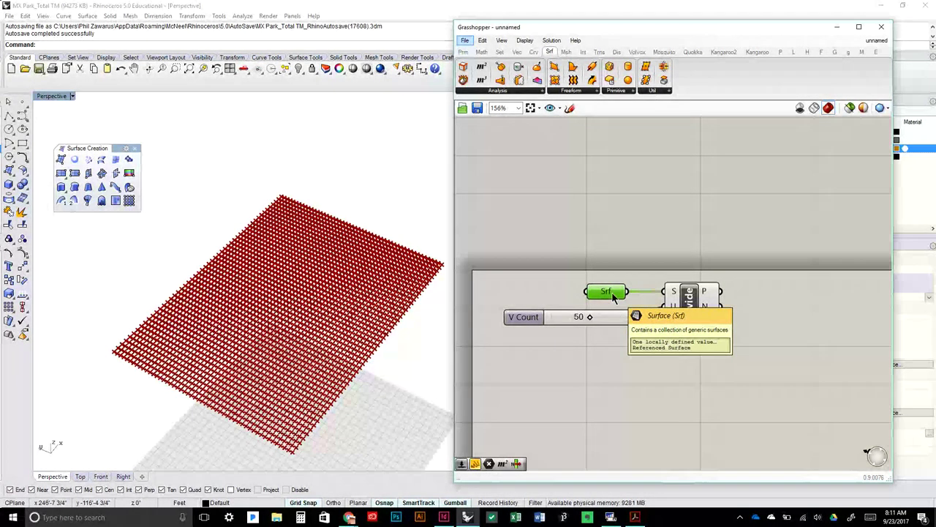
right_click(613, 292)
key("Escape")
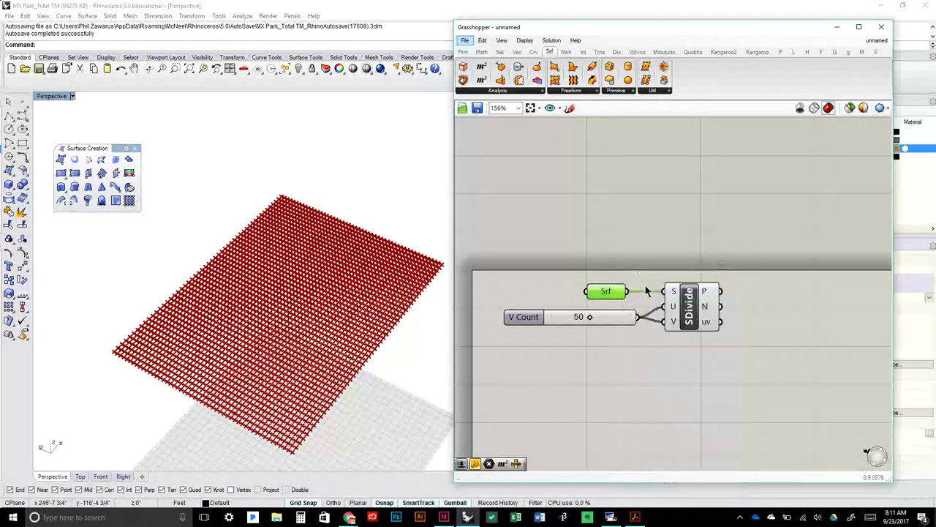
left_click(542, 255)
left_click(604, 292)
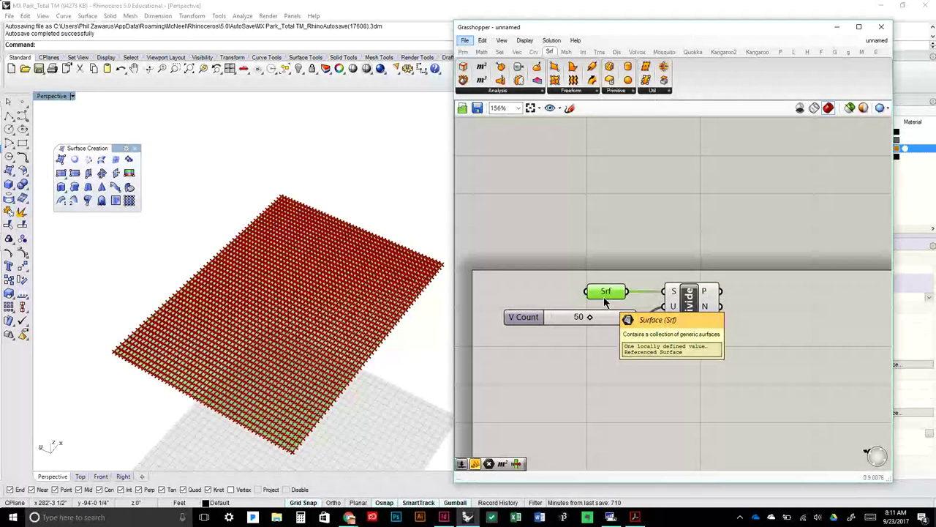
key("space")
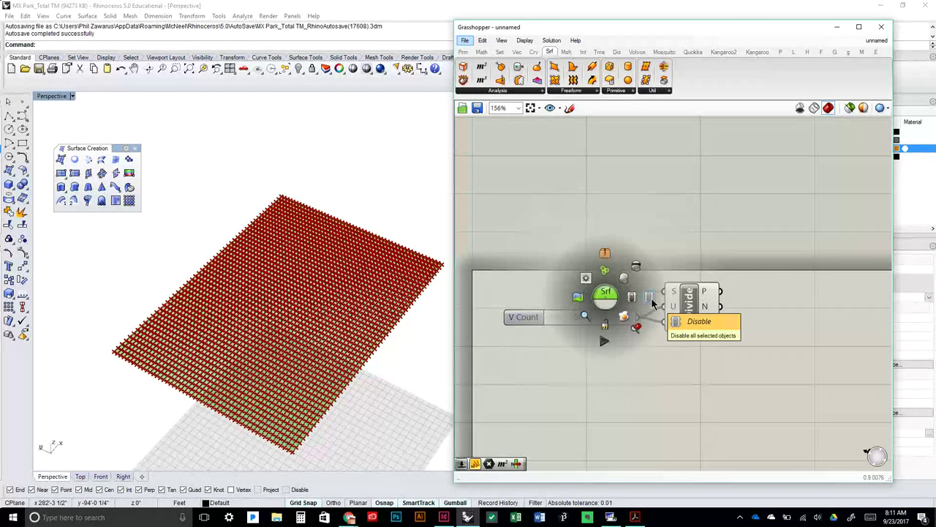
Disable the Srf parameter so the point grid disappears
left_click(650, 298)
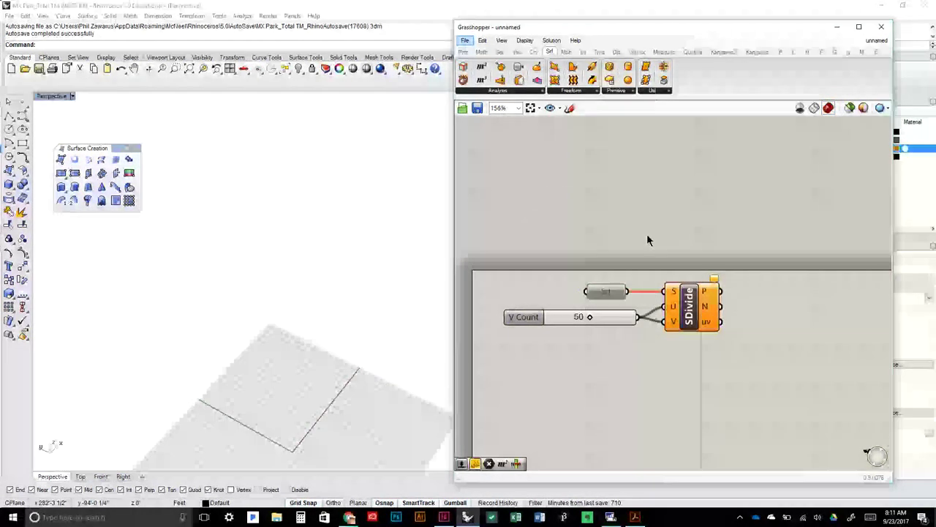
scroll(621, 291, "up", 3)
scroll(598, 313, "down", 3)
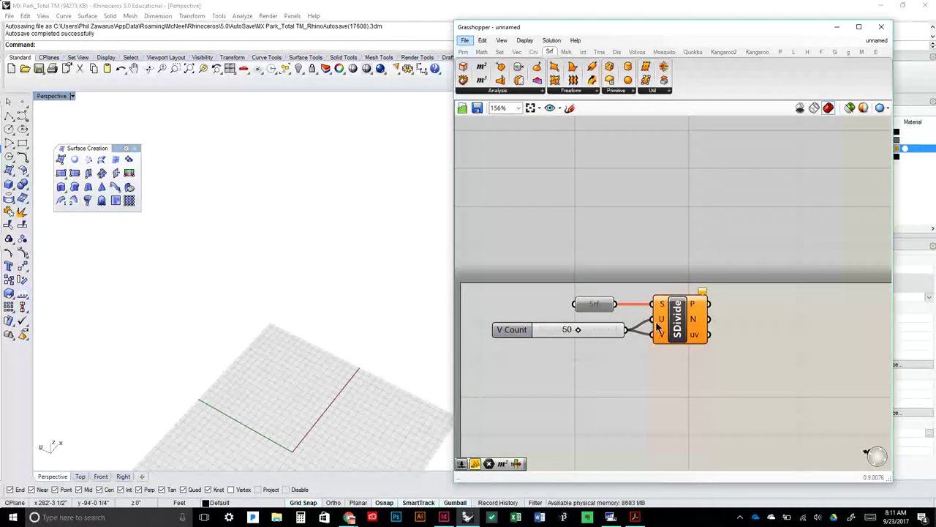
right_click_drag(687, 360, 664, 294)
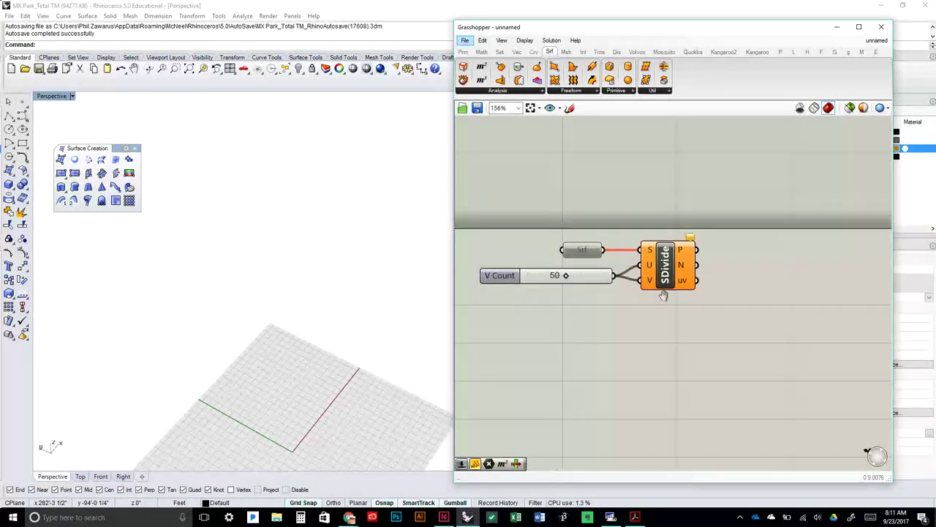
right_click_drag(391, 357, 397, 318)
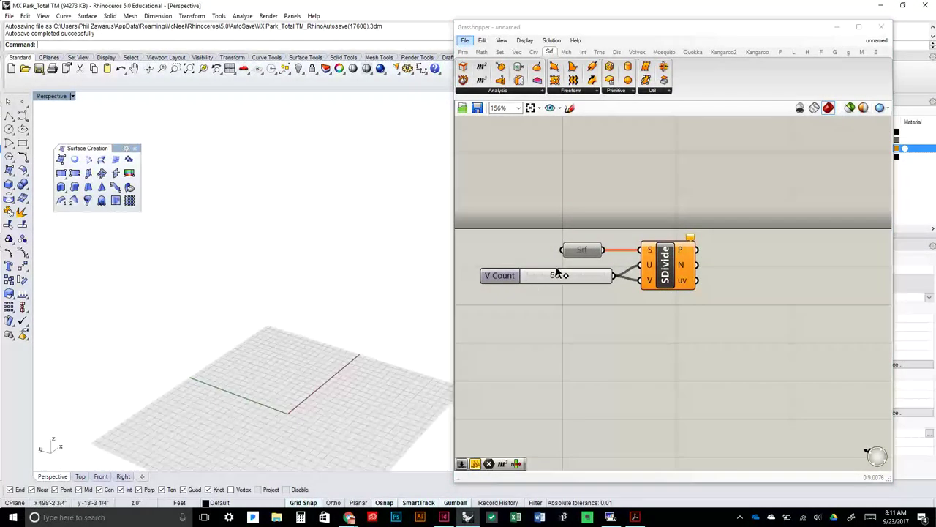
Re-enable Srf from its radial menu so the point grid returns
left_click(585, 252)
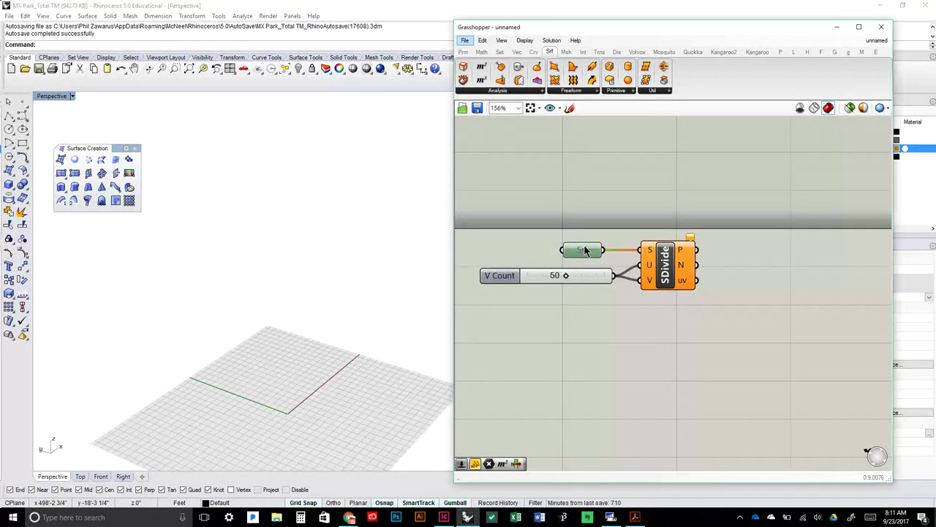
middle_click(596, 251)
left_click(615, 256)
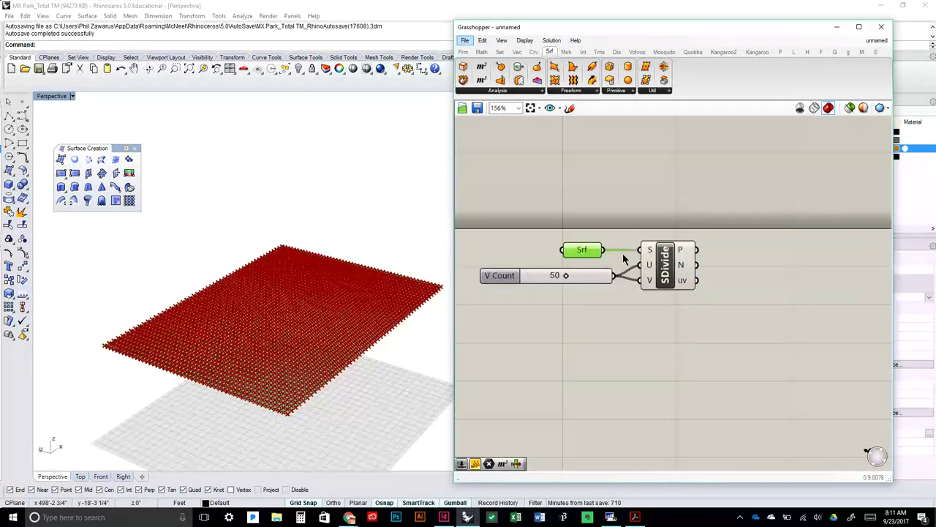
right_click_drag(385, 336, 352, 353)
left_click(577, 251)
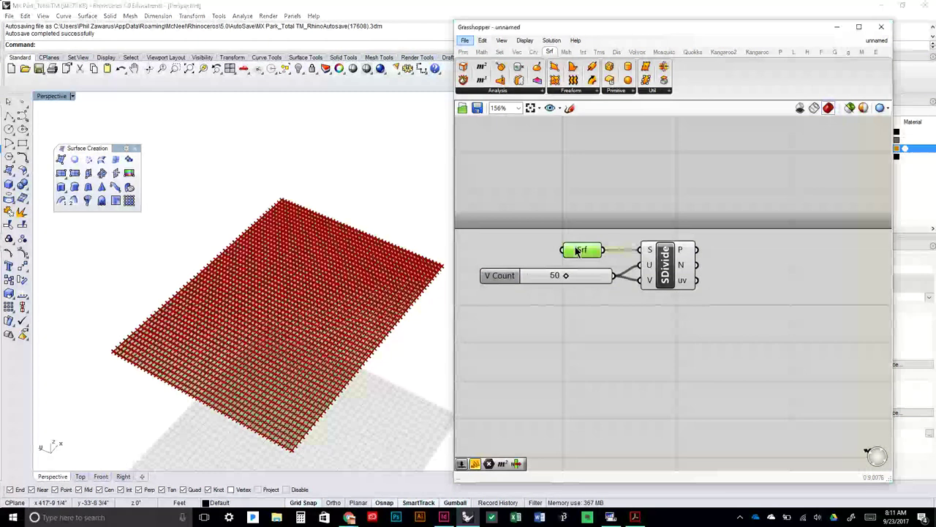
middle_click(577, 251)
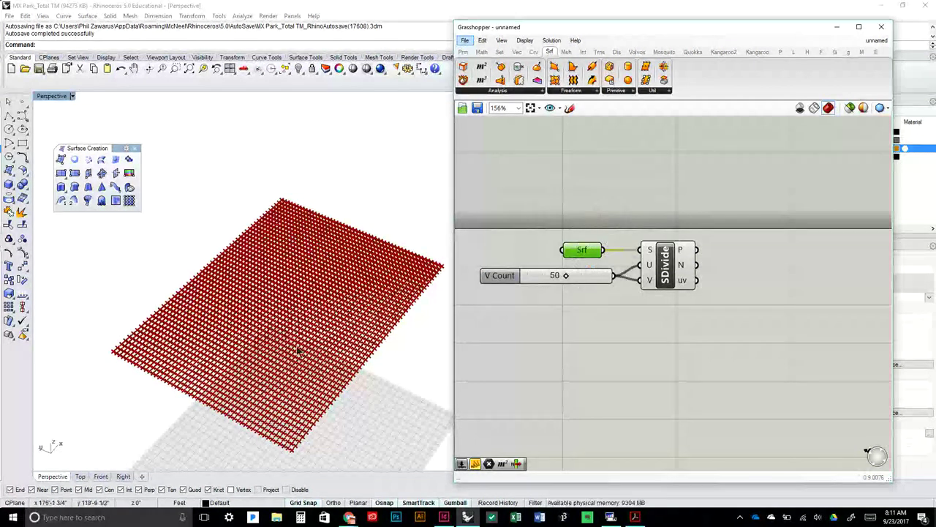
right_click_drag(322, 344, 300, 341)
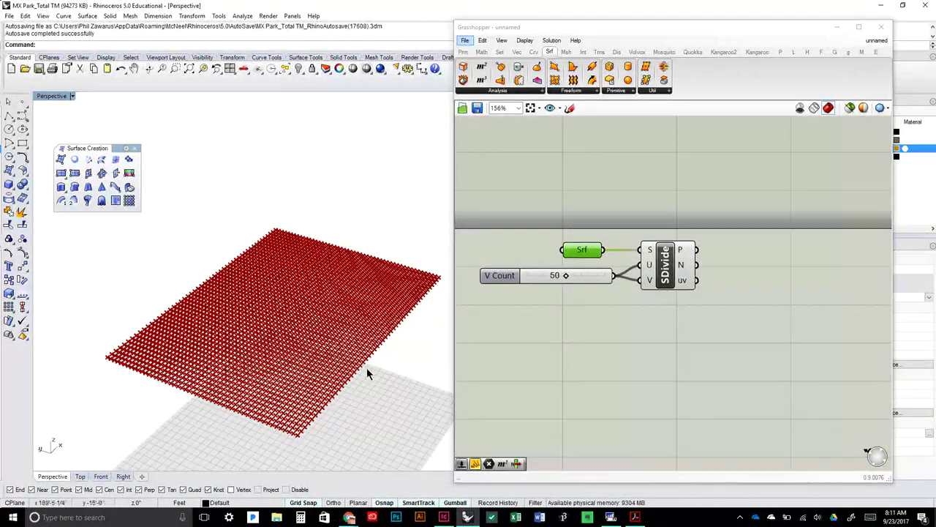
right_click_drag(366, 368, 361, 393)
left_click(655, 341)
left_click(669, 264)
left_click(693, 368)
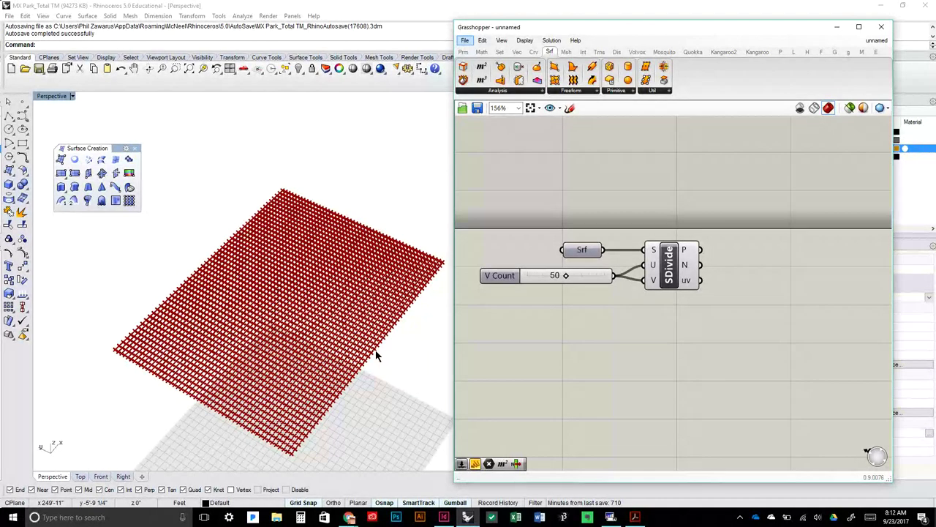
right_click_drag(183, 256, 229, 337)
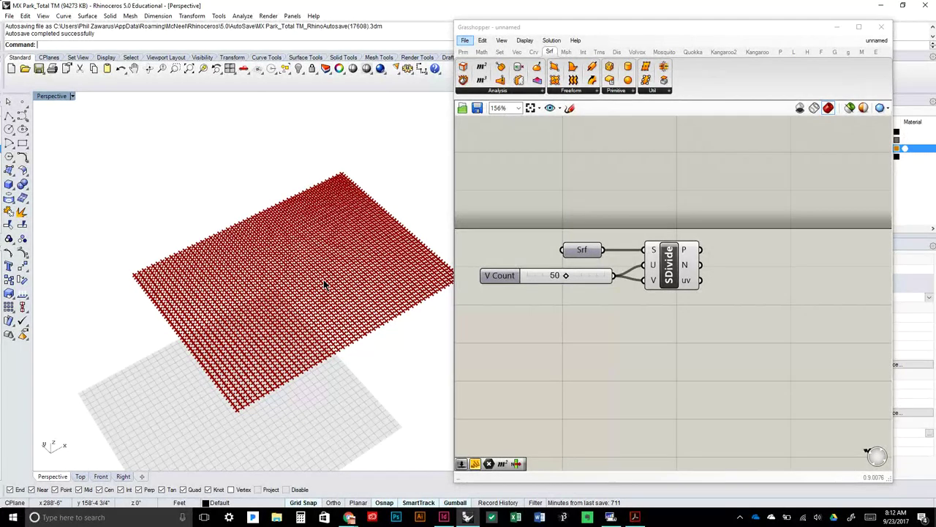
right_click_drag(329, 303, 347, 324)
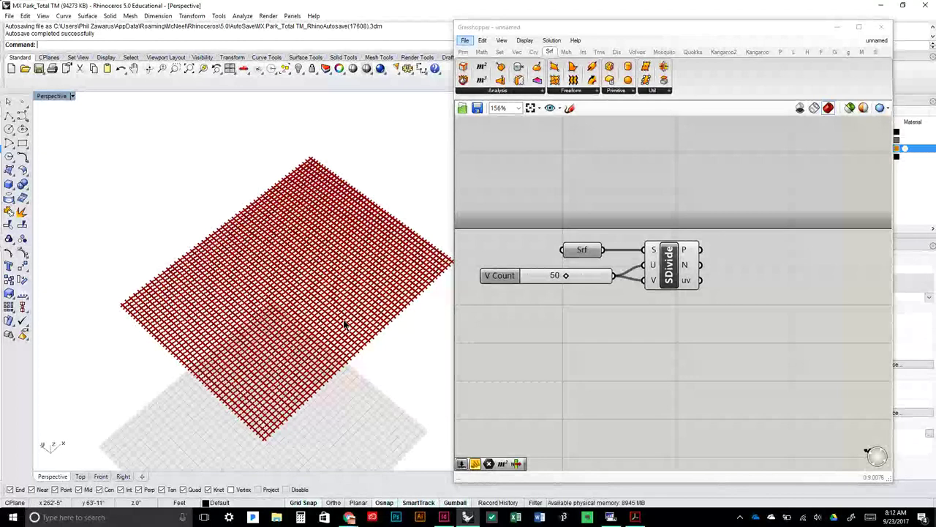
Cancel the Point tool and orbit to a low side view of the grid
left_click(21, 105)
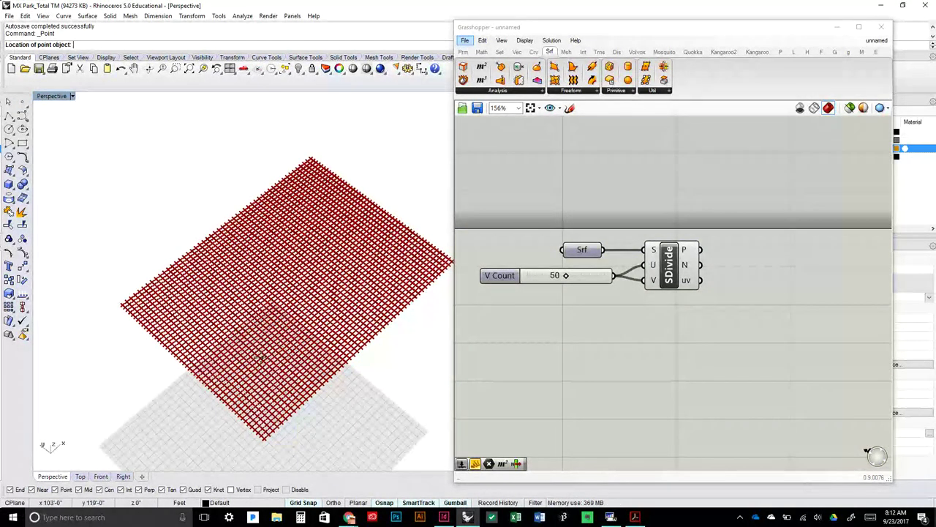
key("Escape")
right_click_drag(324, 387, 256, 299)
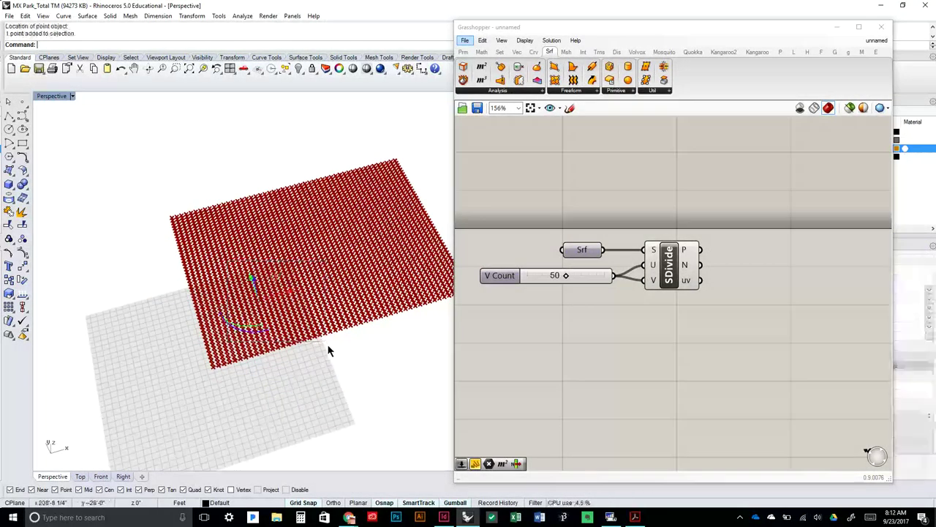
left_click(256, 299)
scroll(253, 300, "up", 3)
scroll(257, 307, "down", 2)
key("Escape")
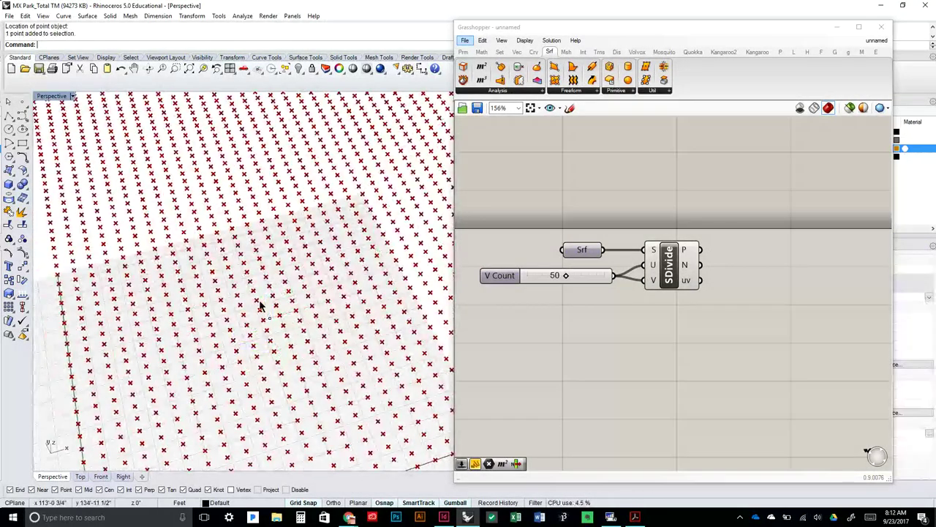
Orbit lower across the grid and select the lone Rhino point
right_click_drag(240, 278, 282, 299)
scroll(281, 300, "down", 3)
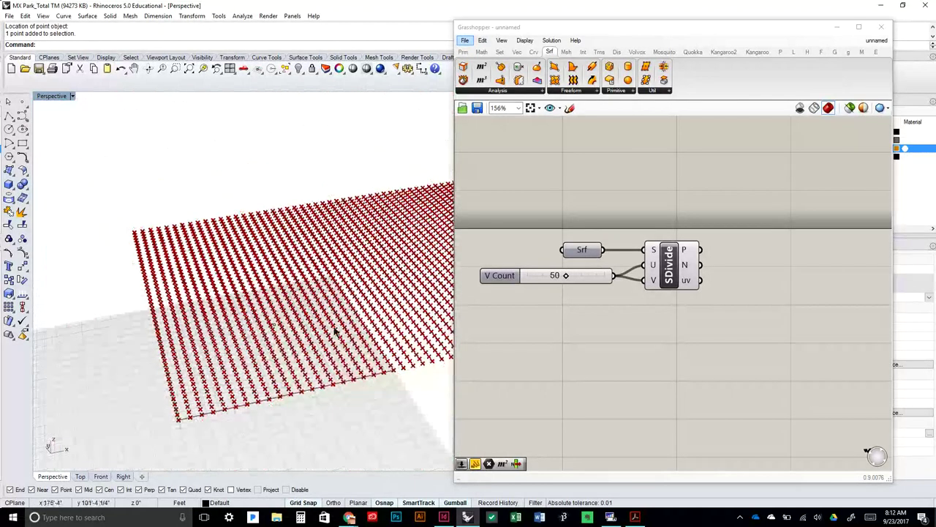
right_click_drag(347, 300, 276, 282)
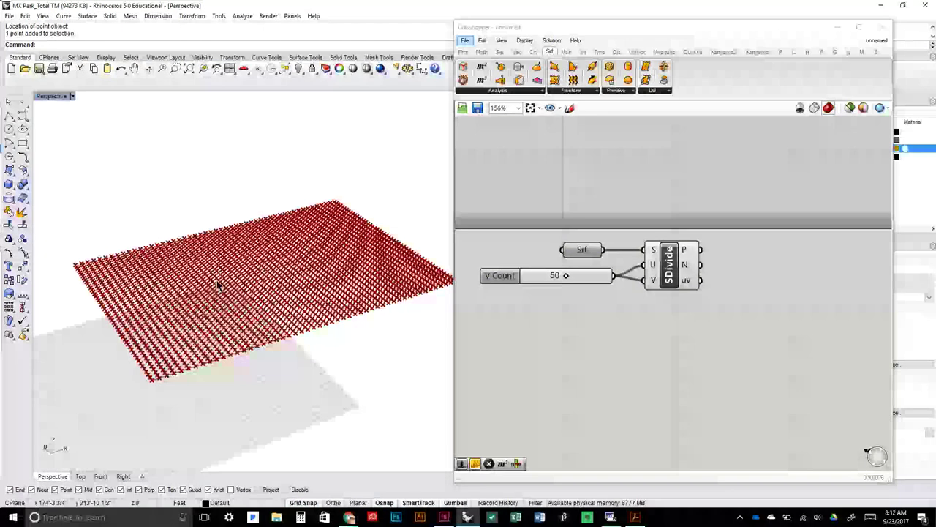
left_click(199, 299)
scroll(202, 326, "up", 3)
scroll(202, 325, "up", 2)
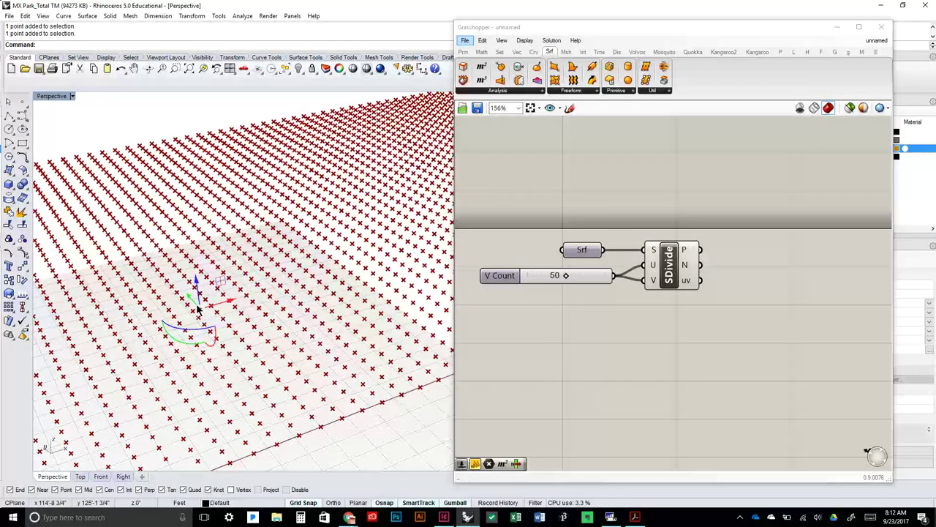
Place a Point parameter from Params > Geometry below the definition
left_click(464, 53)
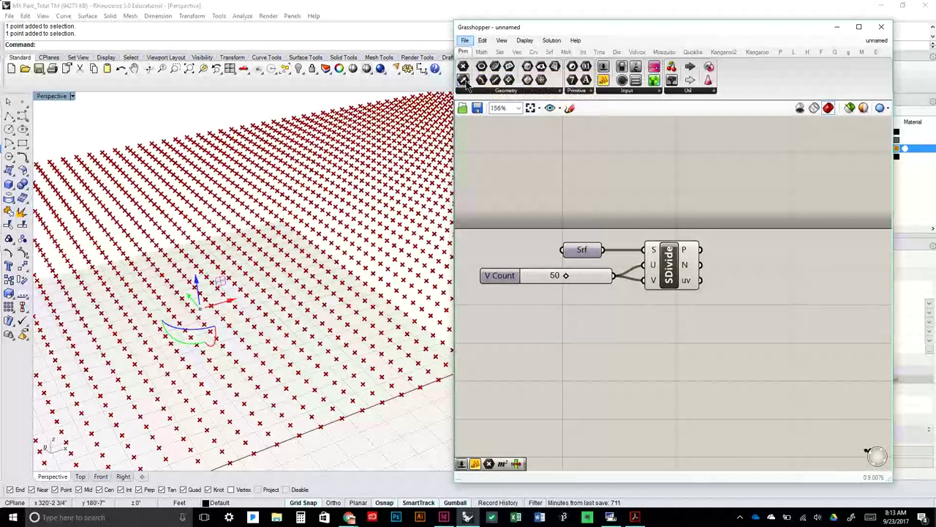
left_click(479, 91)
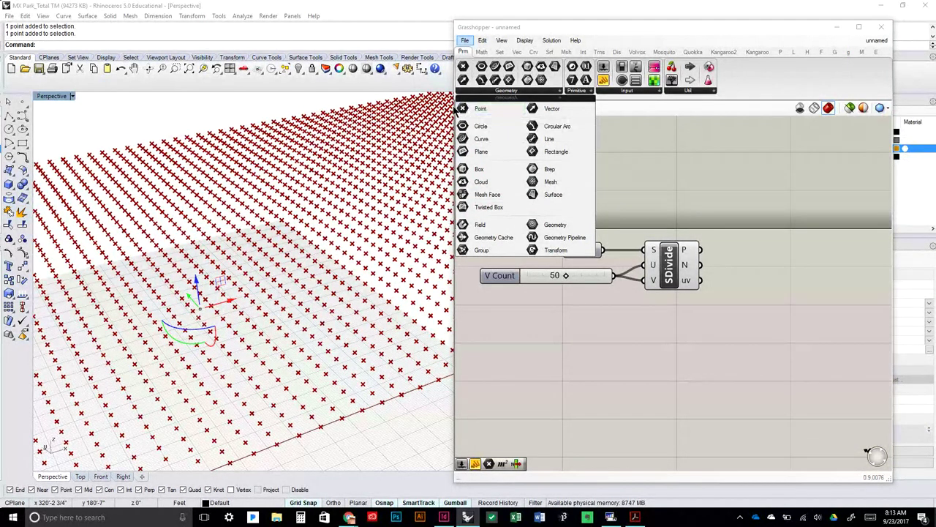
left_click(471, 109)
left_click(540, 346)
left_click(538, 347)
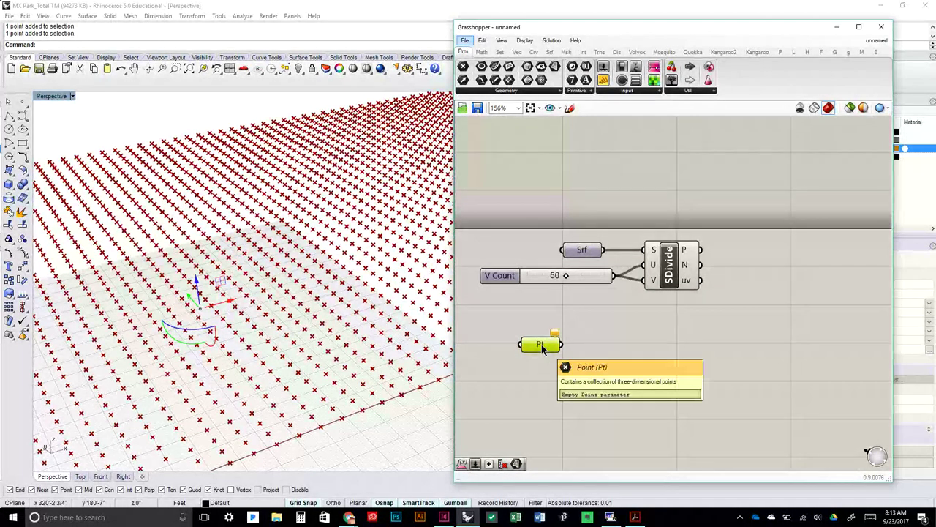
Set Pt to reference the Rhino point with Set one Point, then move it right and down
right_click(542, 349)
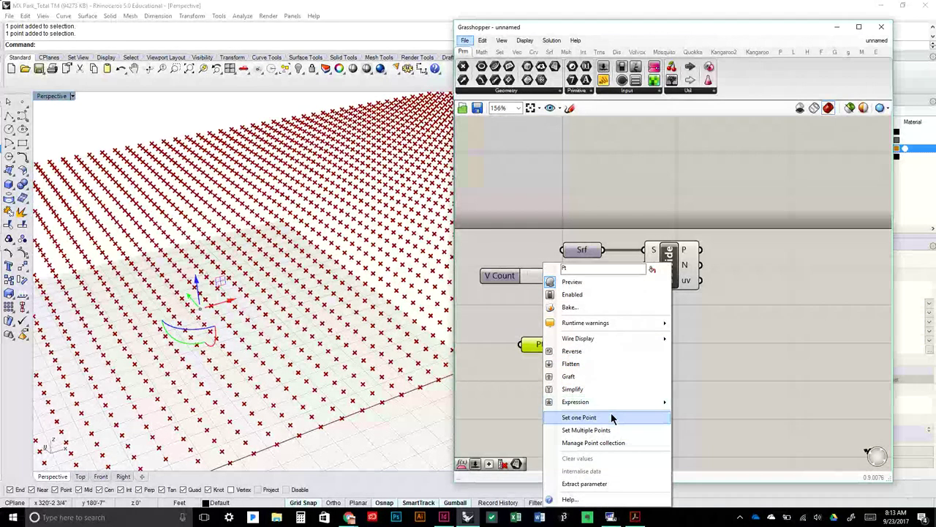
left_click(612, 417)
scroll(190, 314, "up", 5)
left_click_drag(194, 272, 231, 299)
scroll(305, 341, "down", 5)
right_click_drag(305, 341, 343, 338)
left_click(654, 409)
left_click_drag(533, 351, 623, 372)
right_click_drag(364, 358, 284, 375)
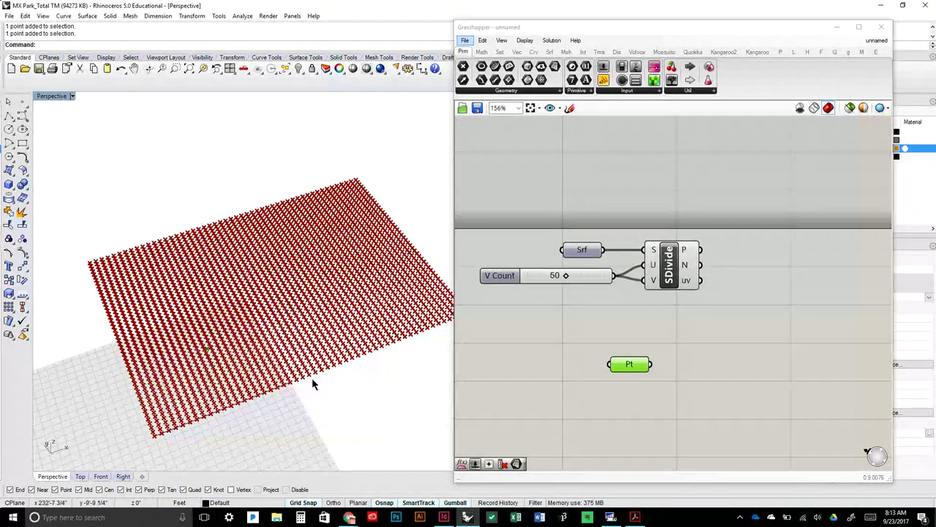
Start and then end the Rhino Point command while orbiting the grid view
right_click_drag(298, 371, 227, 300)
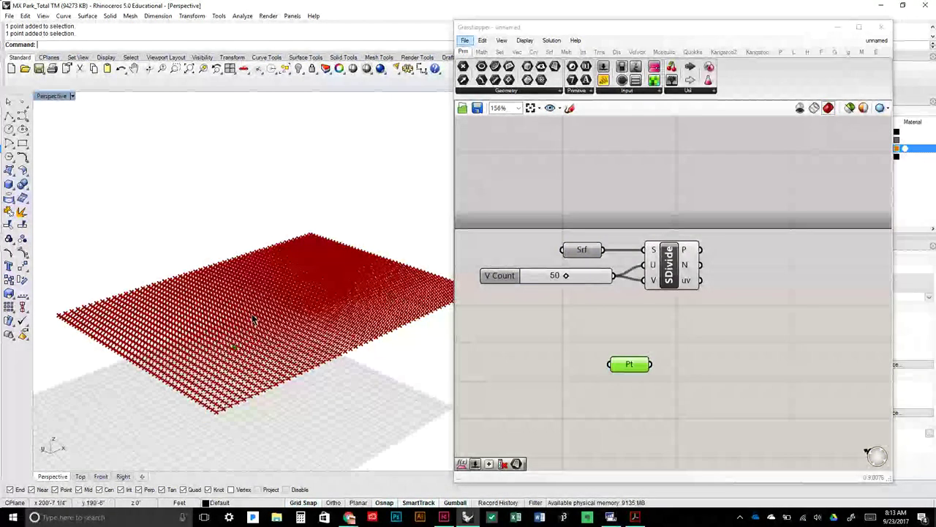
left_click(21, 105)
right_click_drag(221, 257, 227, 300)
scroll(243, 297, "down", 3)
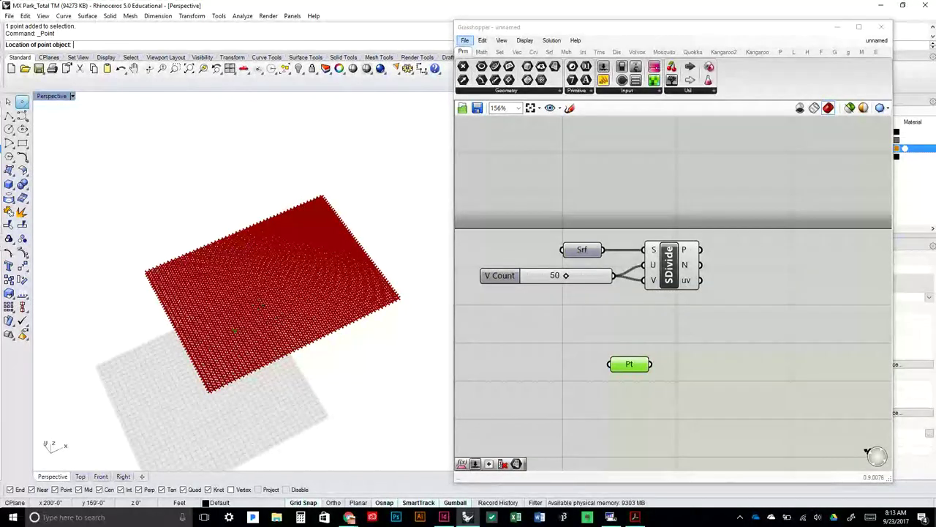
scroll(243, 297, "up", 5)
scroll(238, 297, "down", 5)
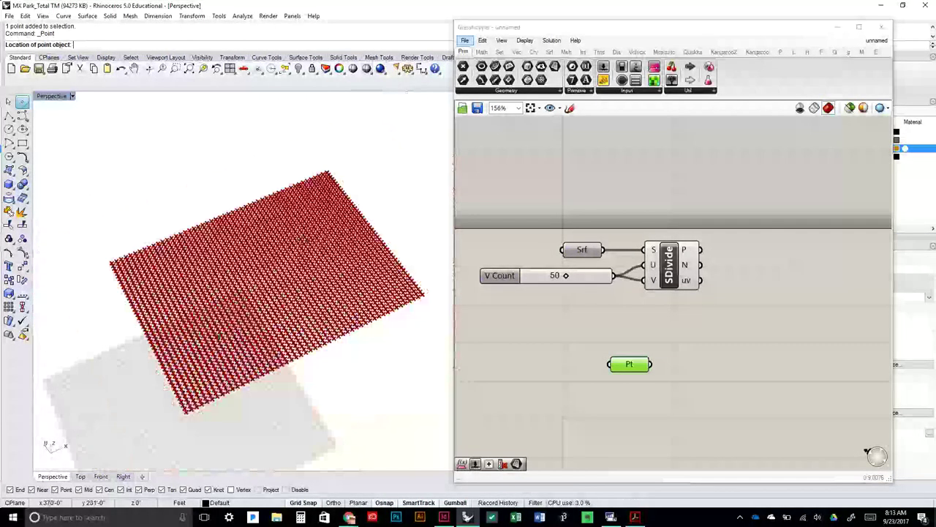
scroll(282, 293, "up", 1)
key("Escape")
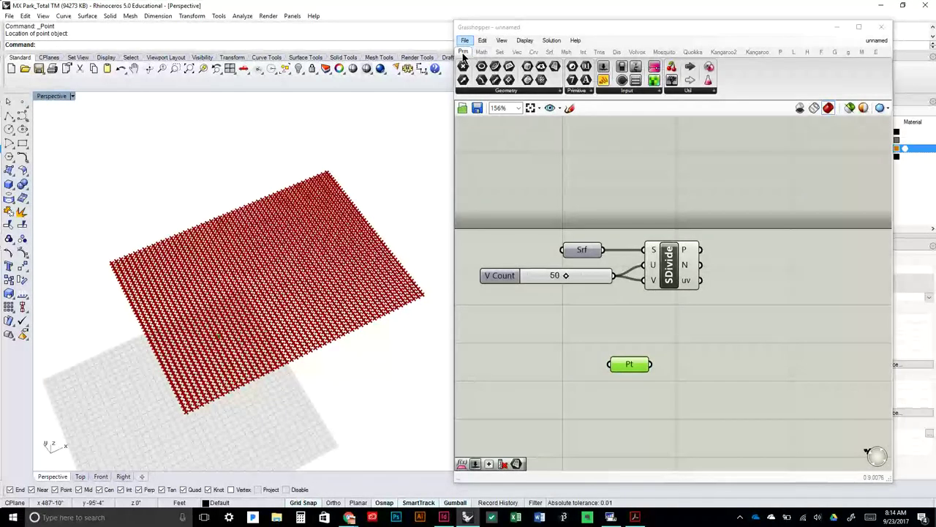
Drag a new Point parameter from the Geometry dropdown onto the canvas
left_click(505, 90)
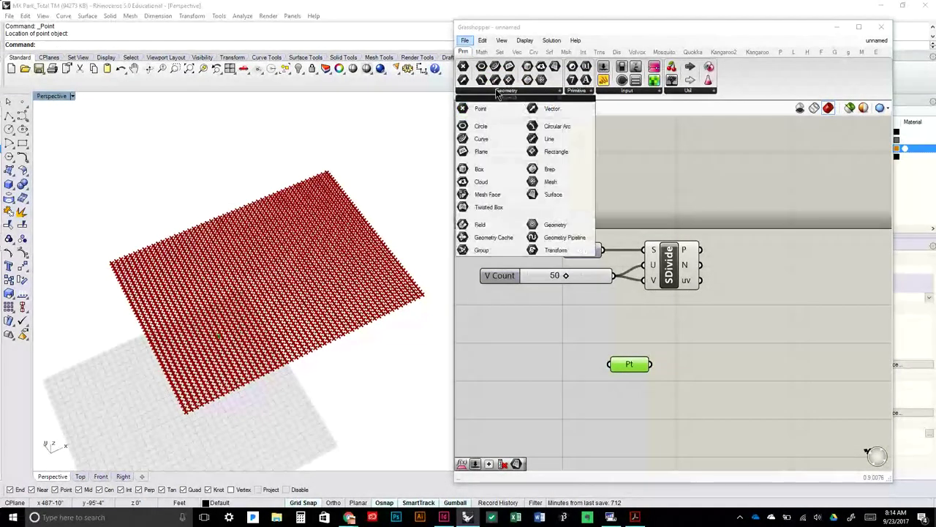
left_click_drag(492, 108, 534, 369)
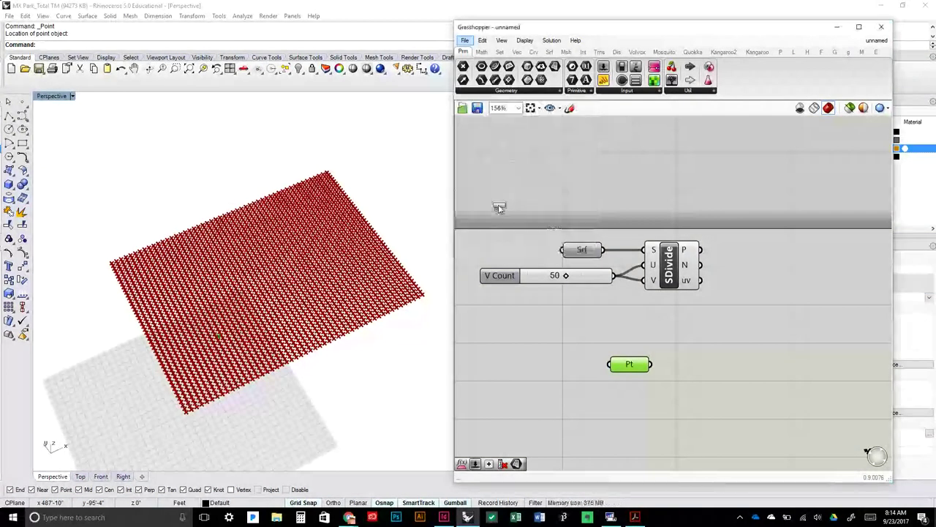
left_click(563, 417)
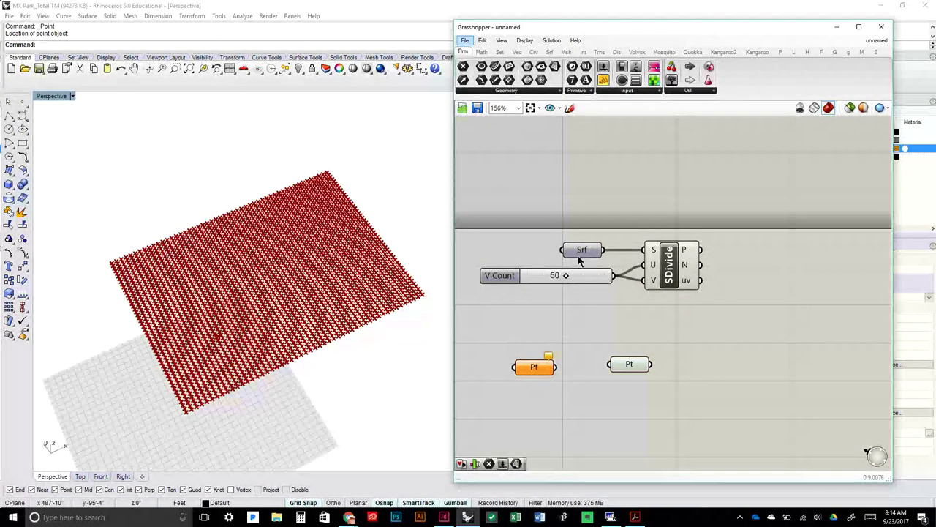
left_click(533, 368)
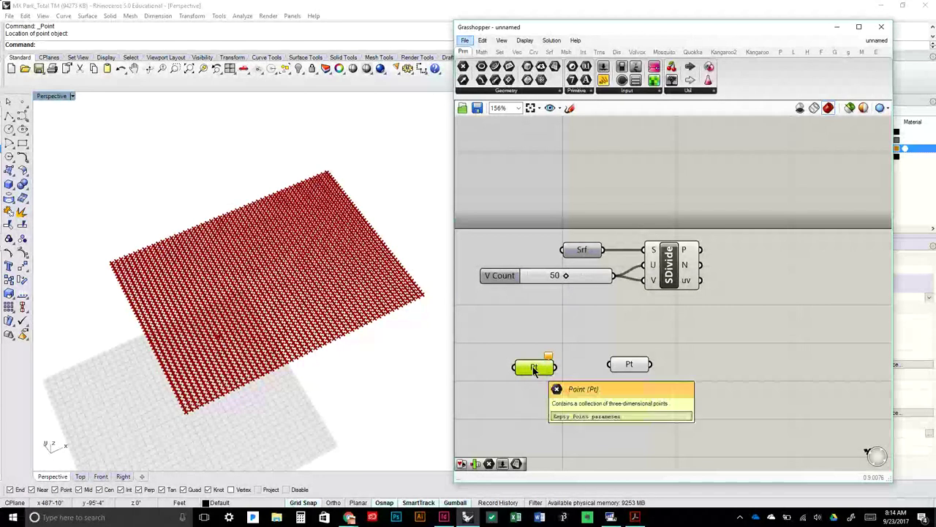
Use Set one Point to reference a Rhino point, picking it in the model
right_click(533, 371)
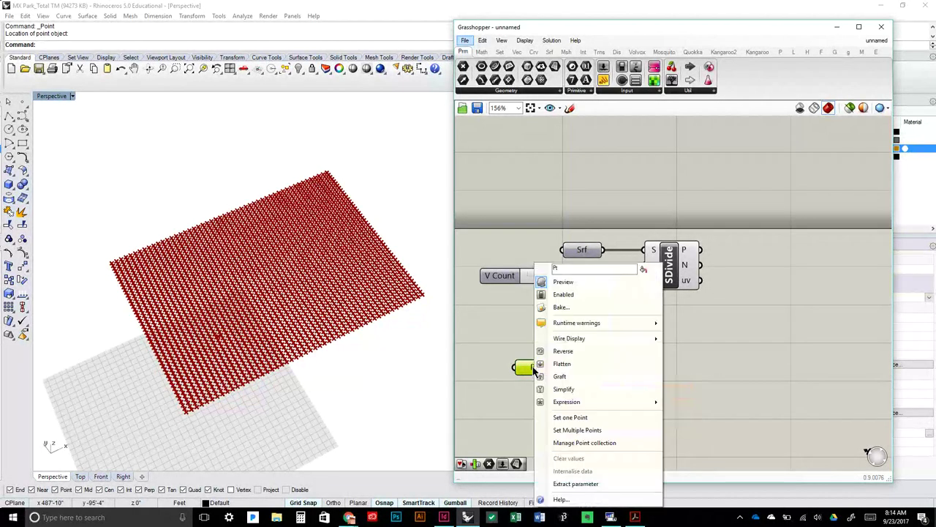
left_click(599, 417)
scroll(267, 333, "up", 5)
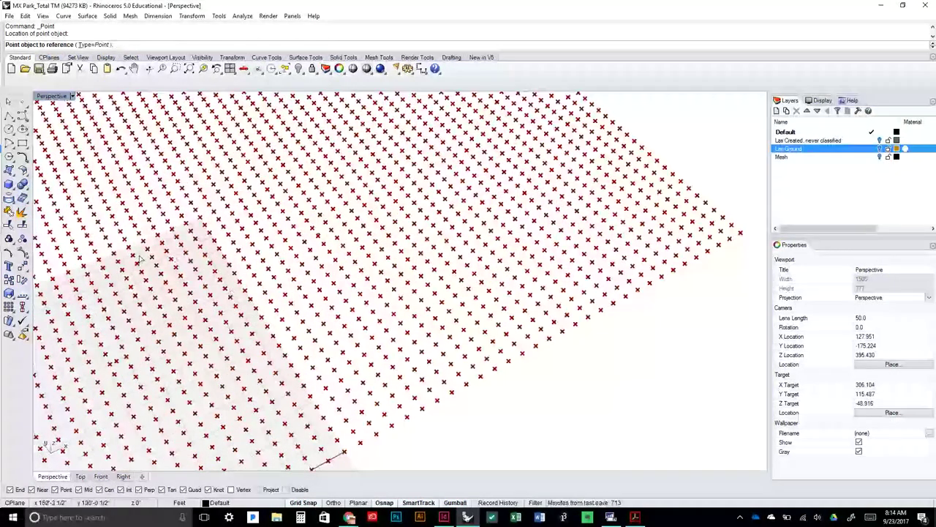
scroll(256, 256, "up", 2)
scroll(263, 245, "down", 6)
scroll(273, 230, "up", 3)
scroll(273, 230, "up", 2)
right_click_drag(288, 290, 216, 231)
left_click_drag(157, 192, 558, 449)
scroll(352, 329, "down", 3)
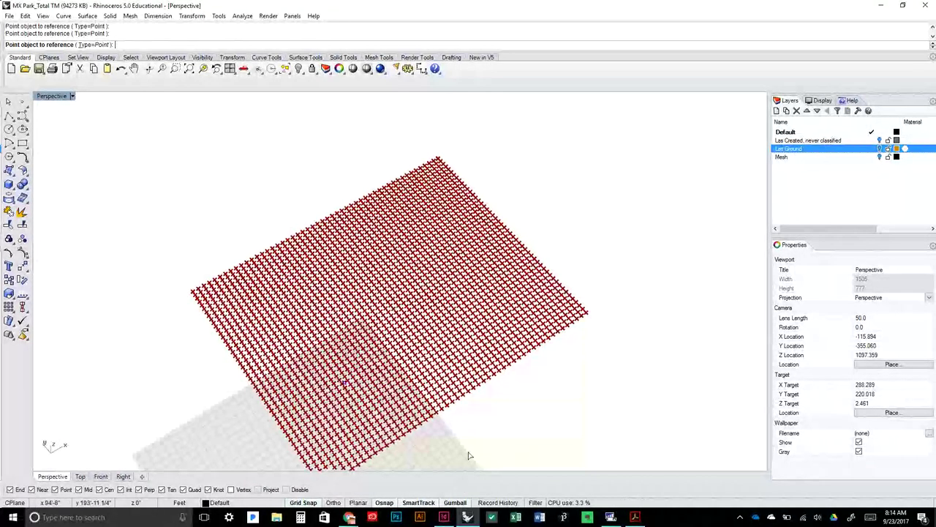
key("Return")
scroll(361, 408, "up", 6)
scroll(360, 352, "down", 8)
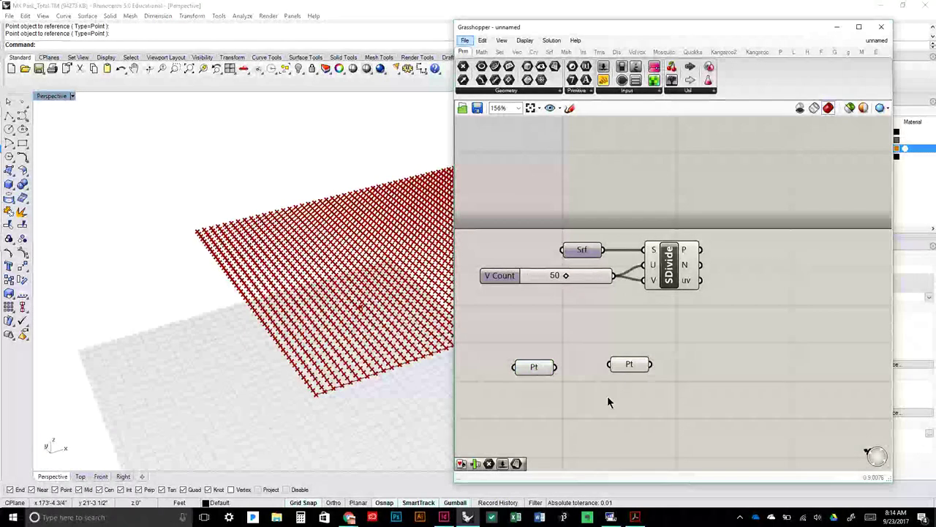
Delete the empty Point parameter and shift the referenced Pt parameter up and to the right
left_click(627, 363)
key("Delete")
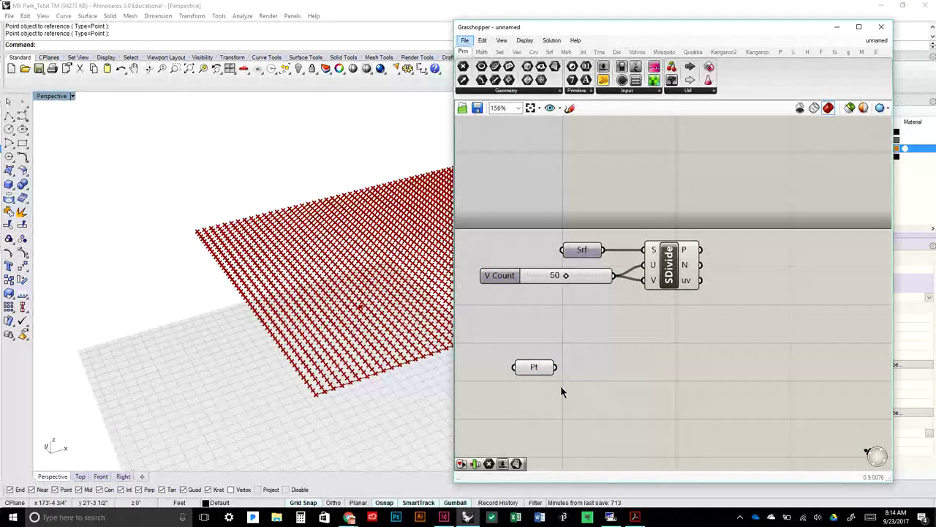
right_click_drag(390, 366, 297, 381)
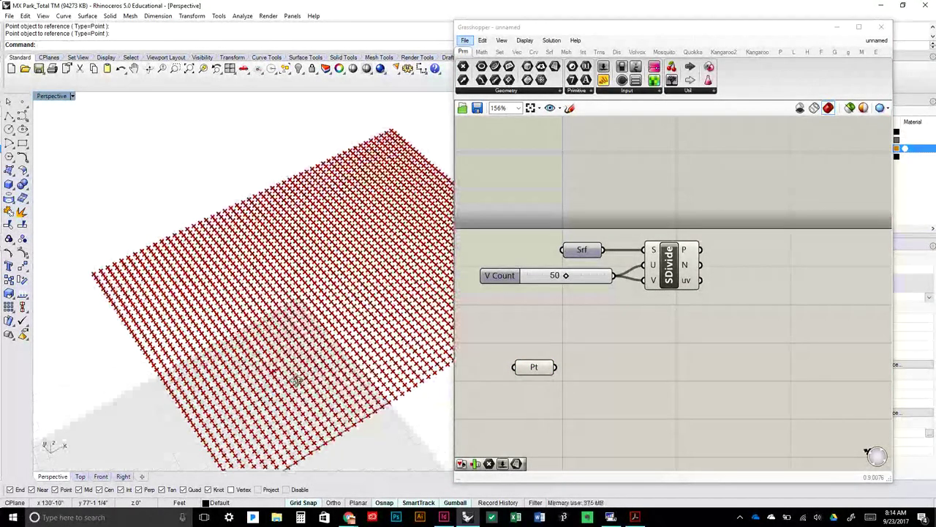
left_click_drag(533, 366, 571, 350)
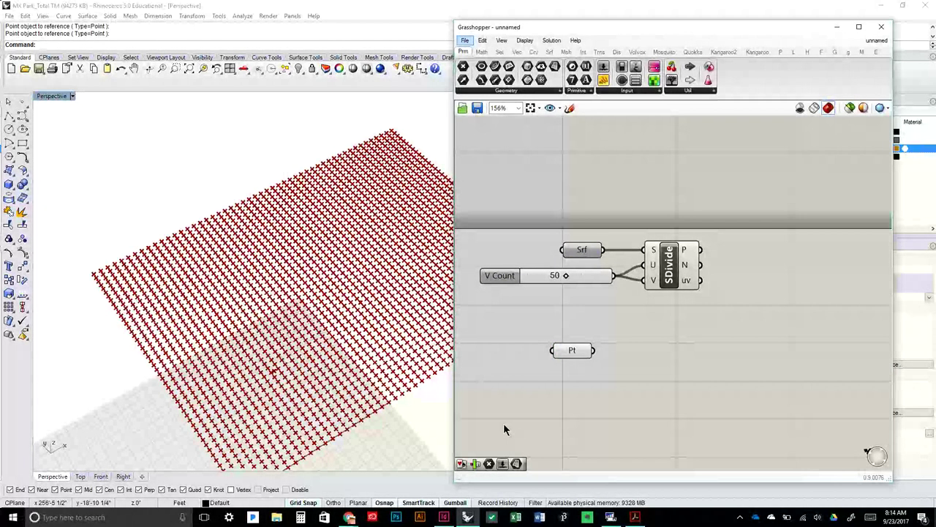
right_click_drag(390, 392, 369, 372)
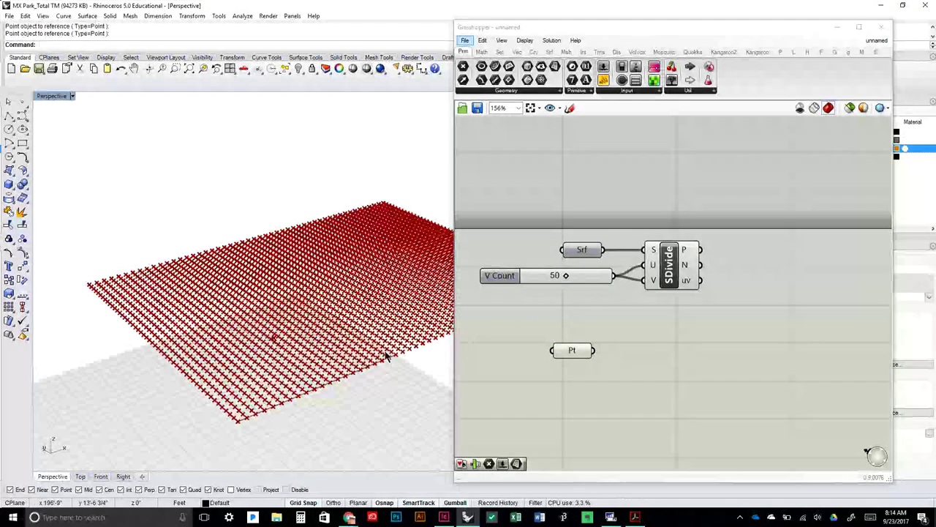
left_click_drag(590, 359, 624, 347)
mouse_move(419, 393)
right_mouse_down()
mouse_move(397, 387)
mouse_move(403, 395)
right_mouse_up()
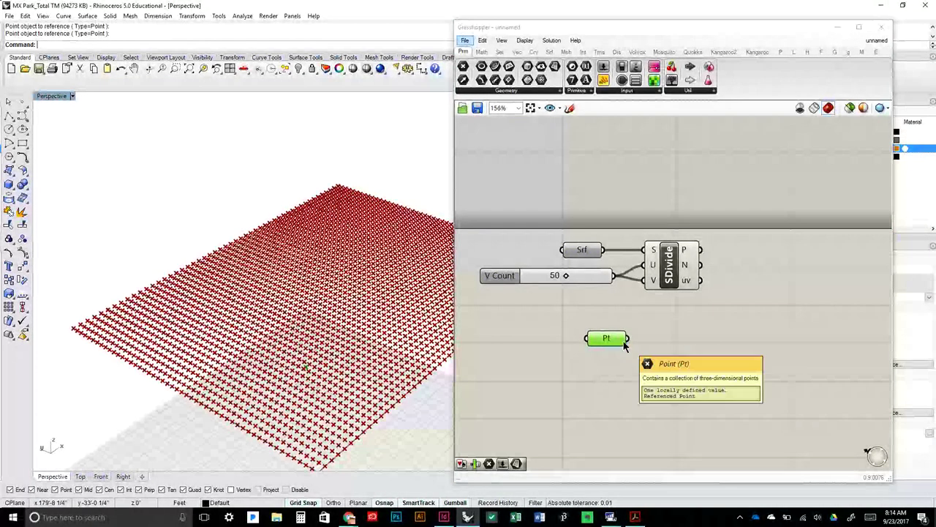
Move the referenced Pt parameter further right, inspect its options, then settle it lower on the canvas
left_click_drag(621, 346, 678, 352)
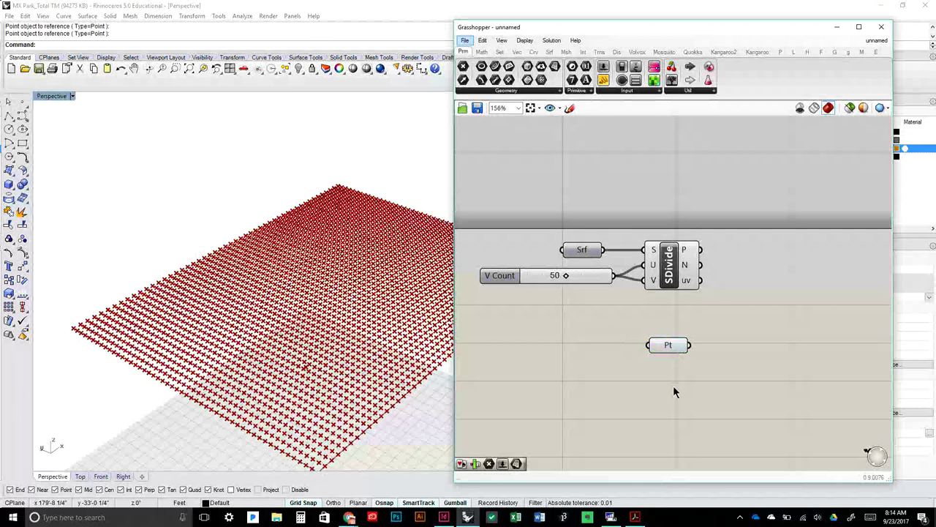
left_click(673, 351)
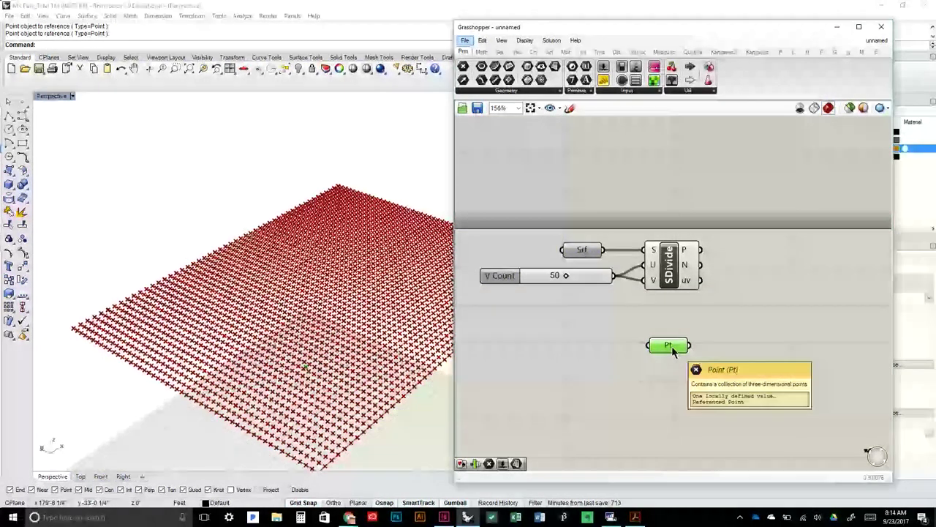
right_click(673, 352)
left_click(594, 343)
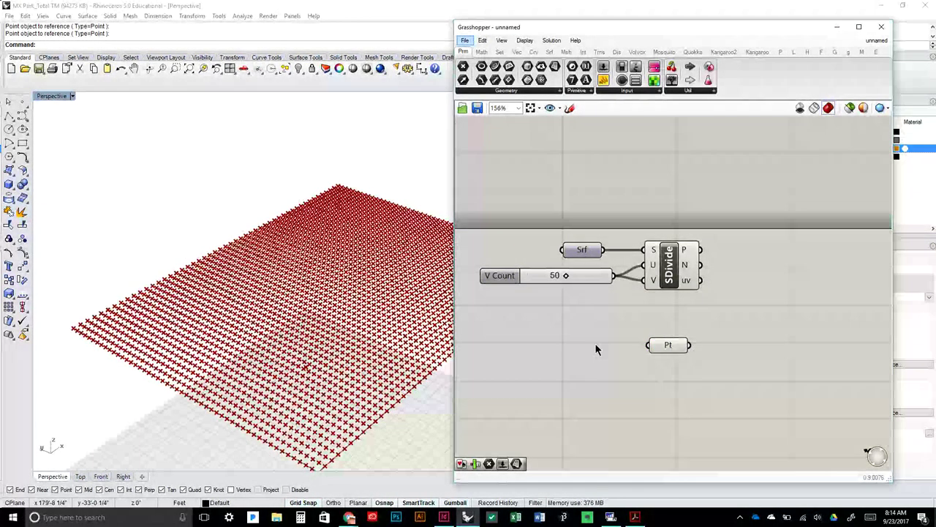
right_click_drag(457, 357, 260, 354)
left_click_drag(668, 347, 663, 372)
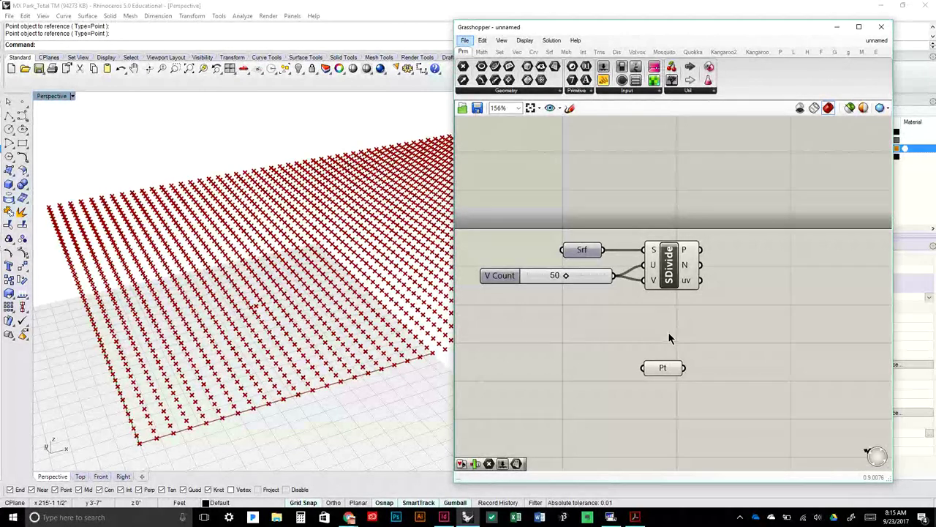
scroll(268, 339, "up", 8)
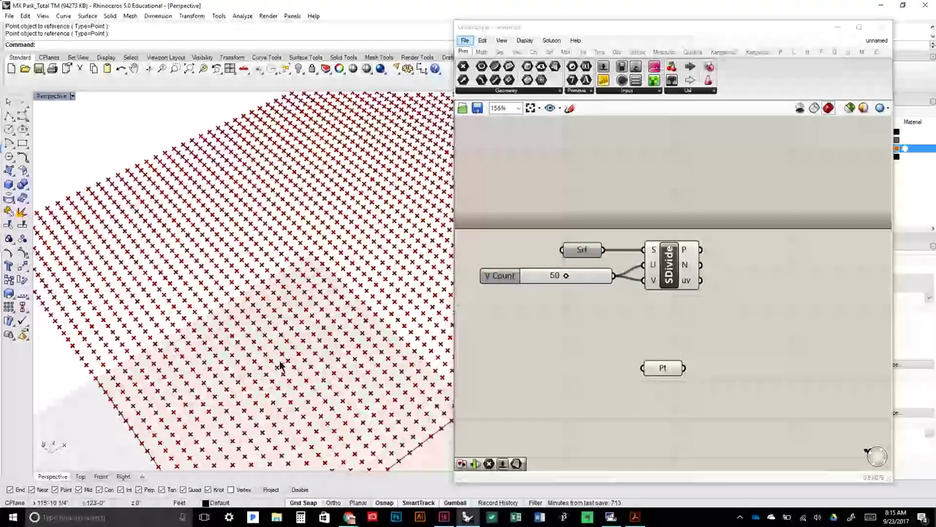
scroll(278, 370, "down", 5)
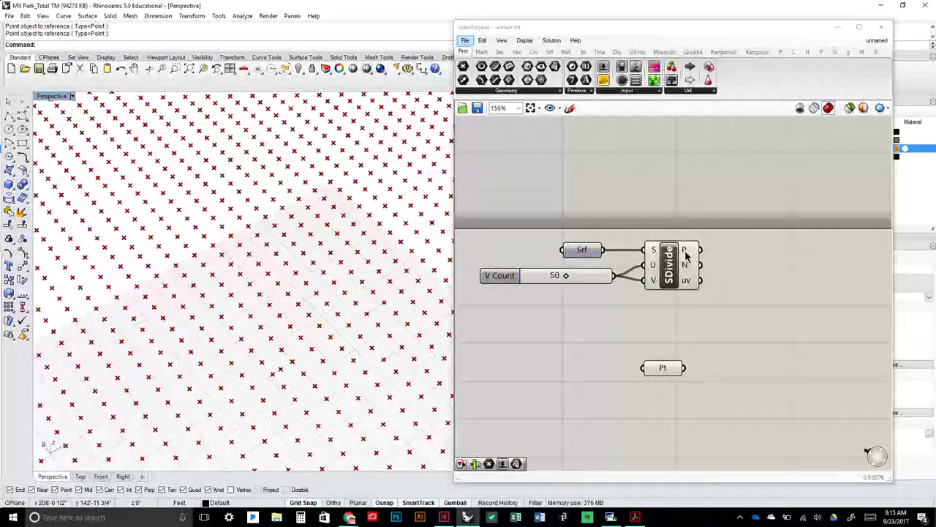
Confirm SDivide outputs 2601 points and move the Pt parameter up beneath it
mouse_move(688, 253)
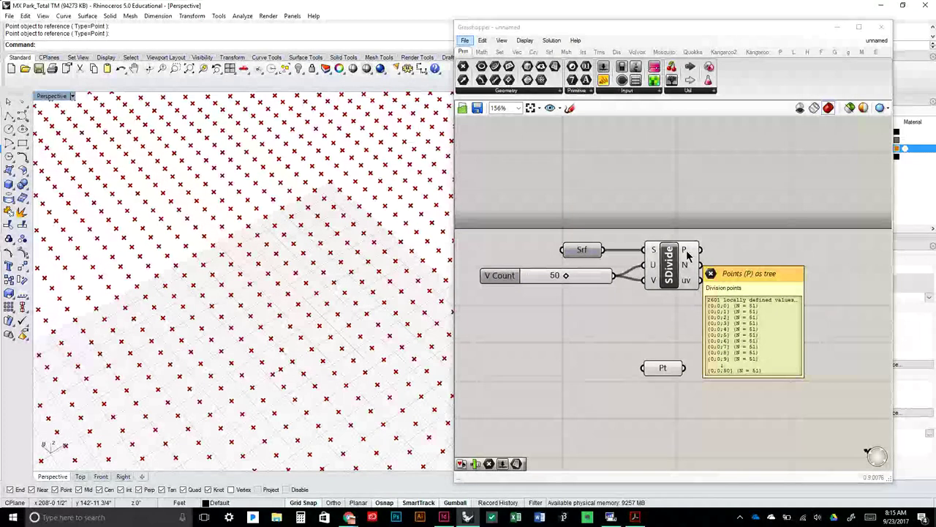
mouse_move(271, 344)
right_mouse_down()
mouse_move(269, 298)
mouse_move(321, 313)
mouse_move(277, 332)
right_mouse_up()
scroll(269, 298, "down", 5)
left_click_drag(676, 370, 688, 346)
mouse_move(346, 379)
right_mouse_down()
mouse_move(354, 351)
mouse_move(351, 376)
right_mouse_up()
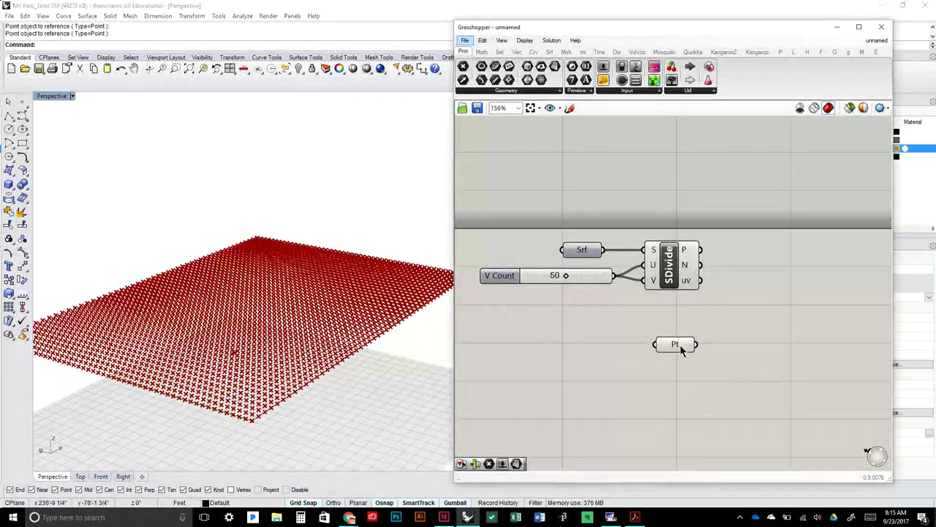
left_click(722, 346)
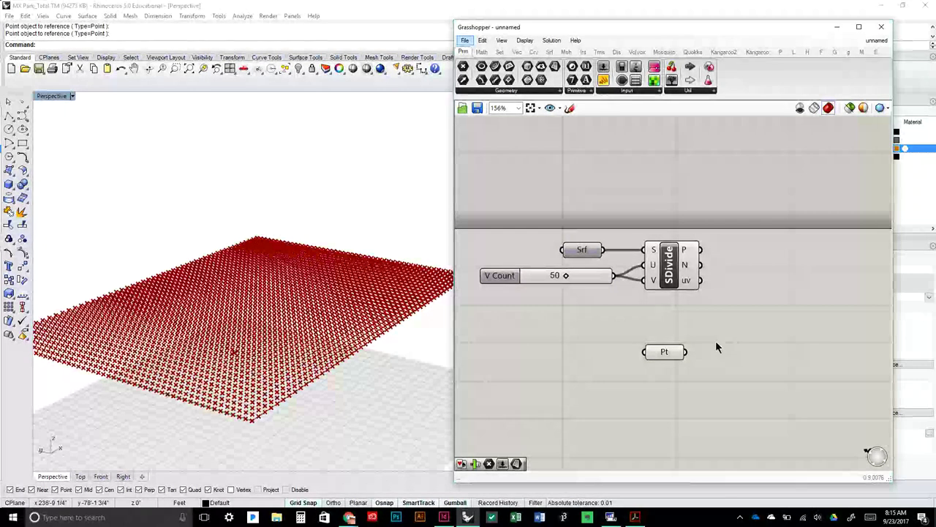
Show the Vector components and expand the full Point list, from Construct Point to Sort Points
left_click(518, 53)
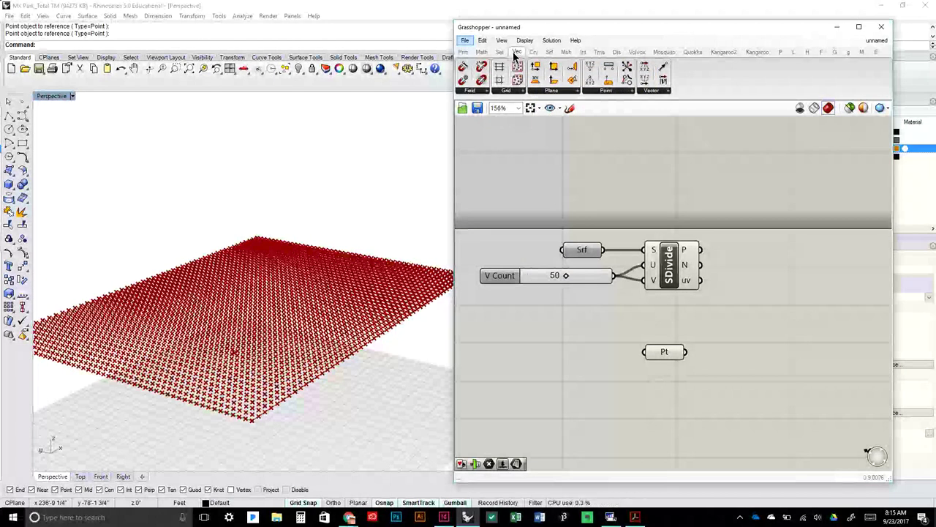
left_click(612, 93)
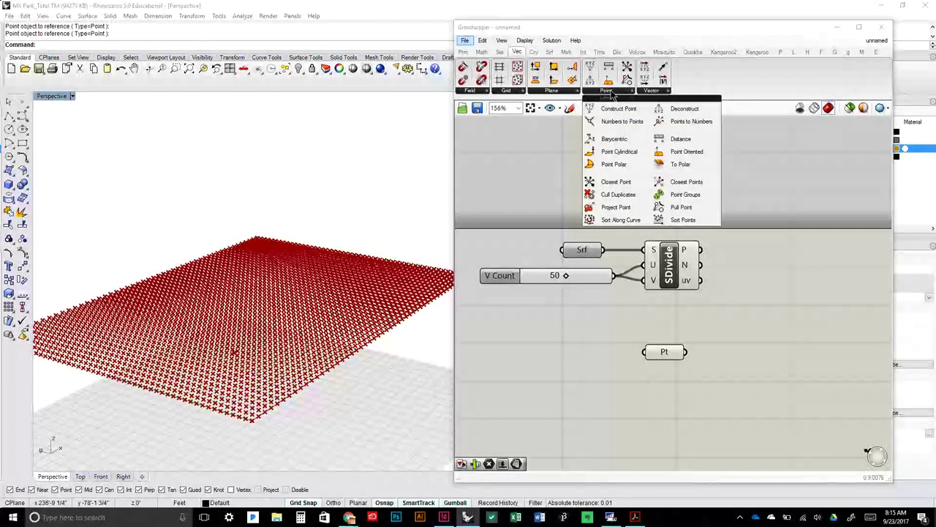
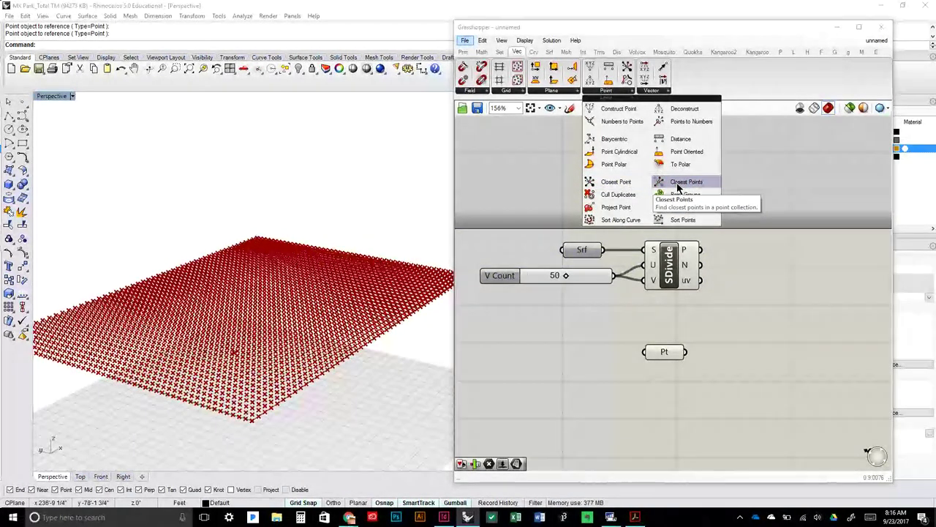
Place a Closest Point (CP) component on the canvas to the right of SDivide
left_click(620, 188)
left_click(721, 311)
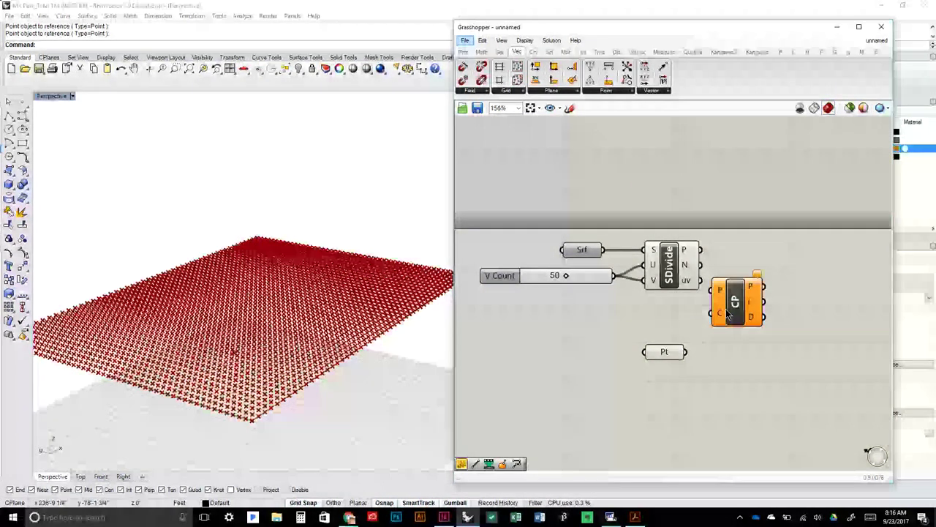
left_click_drag(721, 311, 757, 329)
left_click(697, 349)
scroll(745, 295, "up", 3)
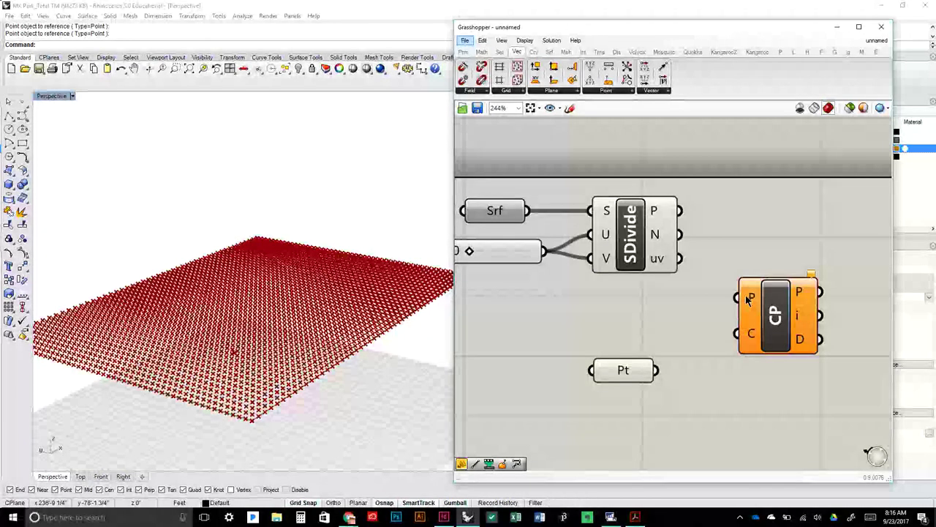
mouse_move(662, 256)
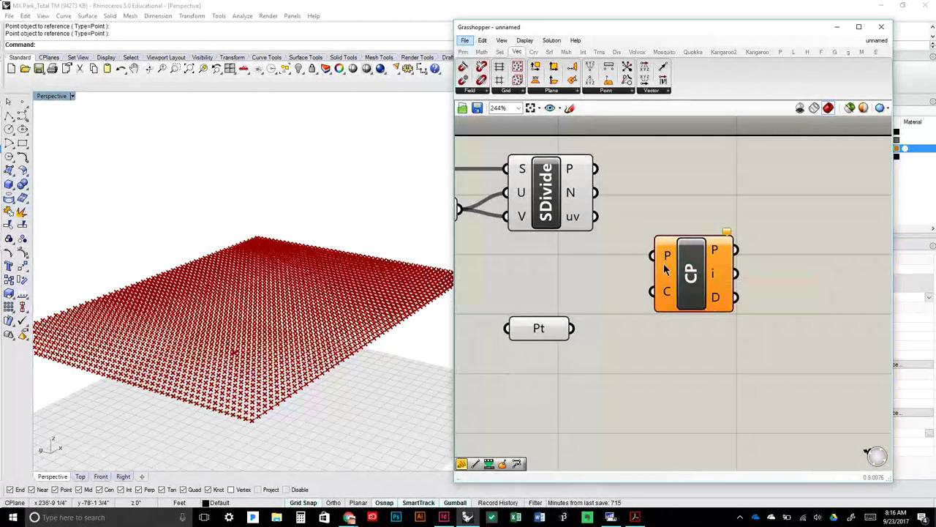
mouse_move(668, 293)
left_click_drag(667, 293, 689, 312)
left_click(604, 296)
Arrange the Pt parameter and Closest Point component neatly beside SDivide
left_click_drag(546, 335, 558, 326)
left_click(622, 293)
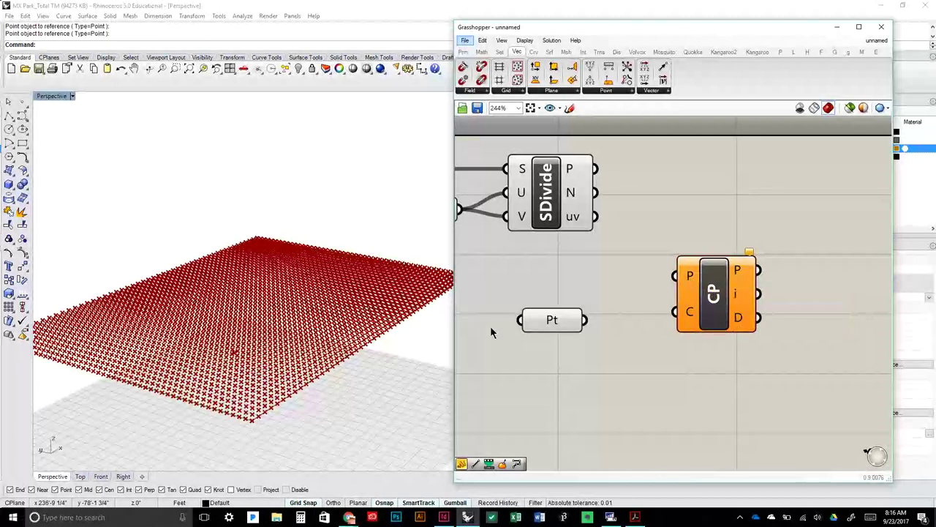
left_click(552, 325)
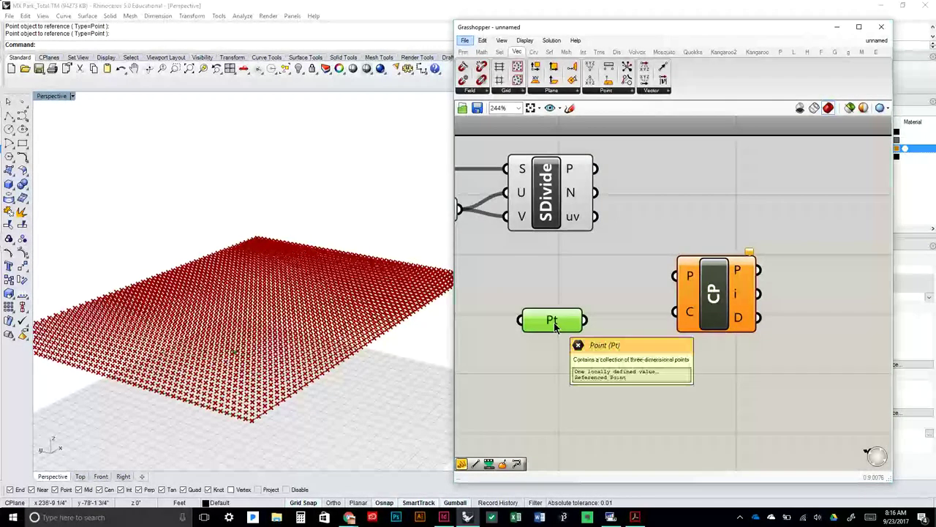
right_click_drag(378, 356, 531, 324)
left_click(614, 300)
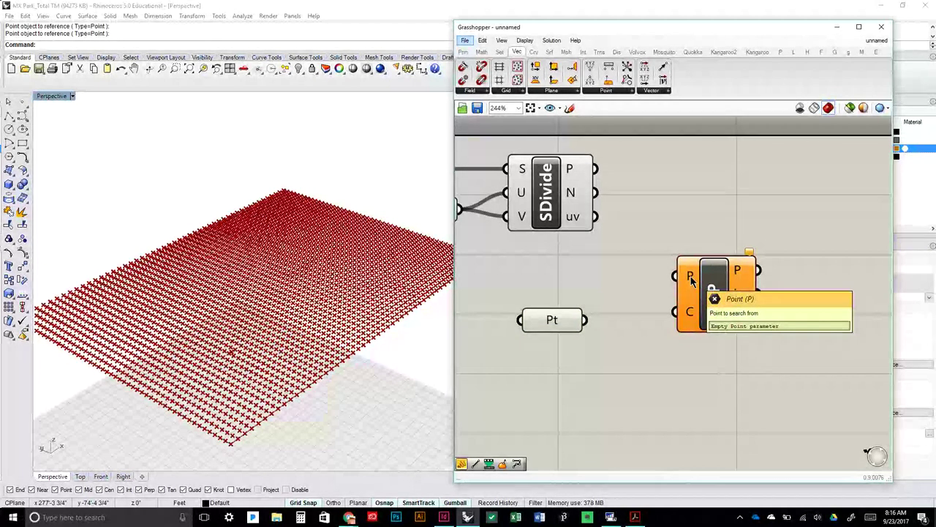
left_click_drag(691, 276, 693, 256)
left_click(673, 259)
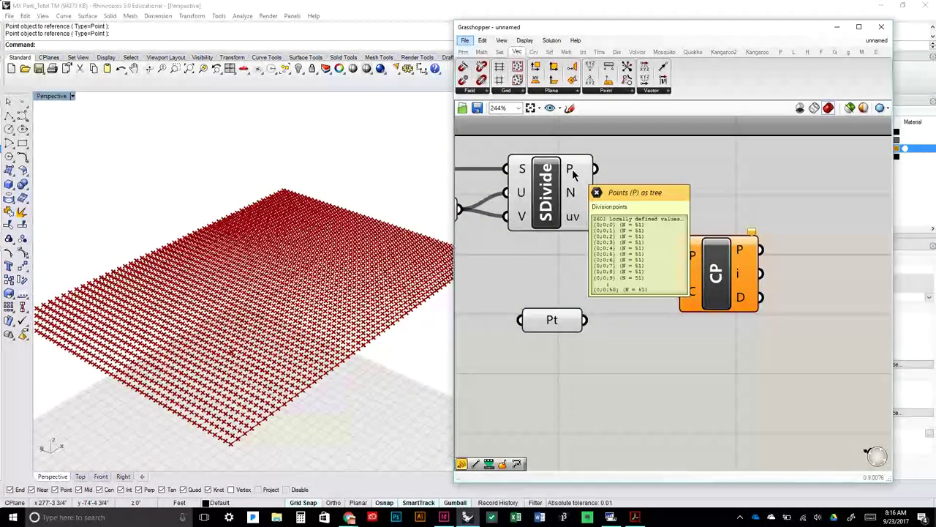
mouse_move(572, 195)
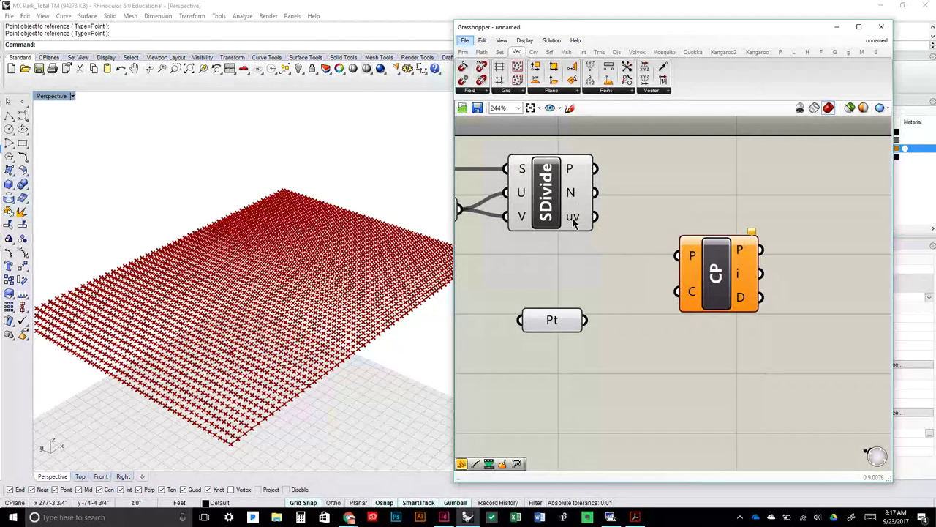
mouse_move(574, 222)
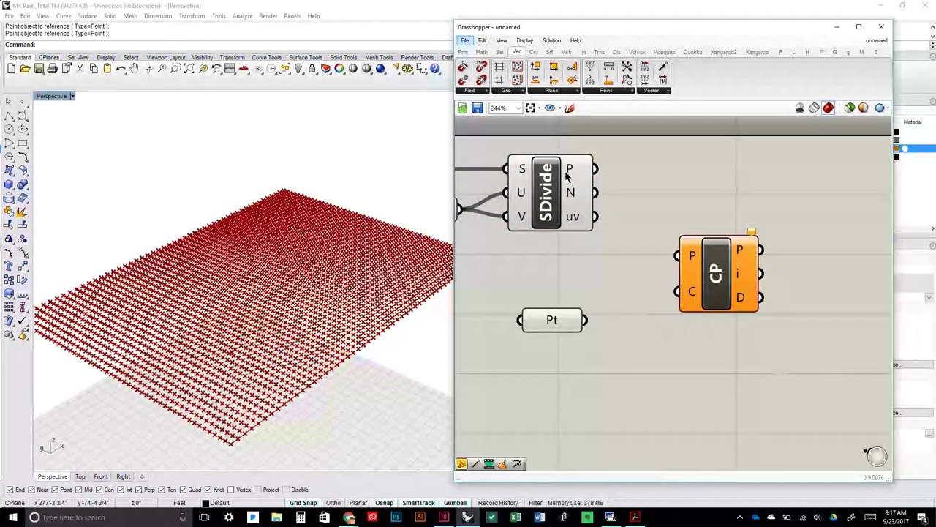
mouse_move(569, 171)
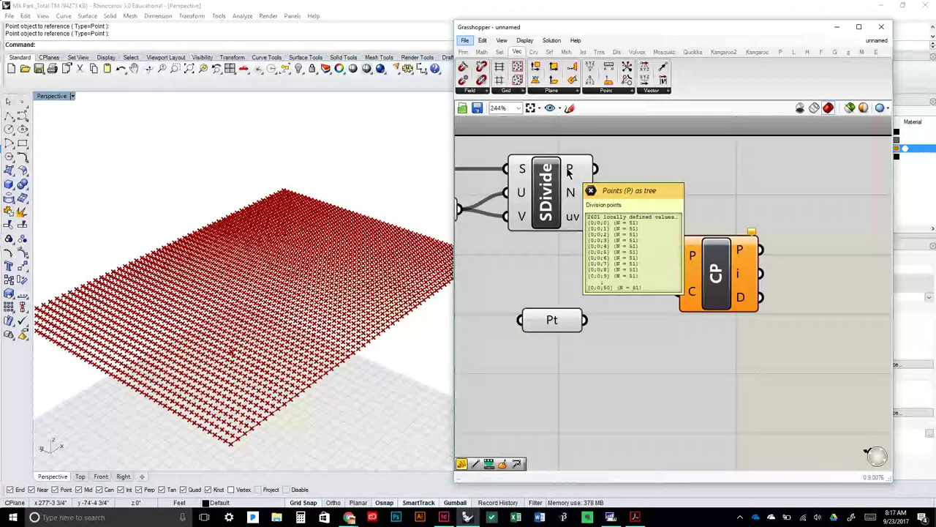
Wire SDivide's P output into Closest Point's P (search point) input
left_click_drag(597, 167, 678, 254)
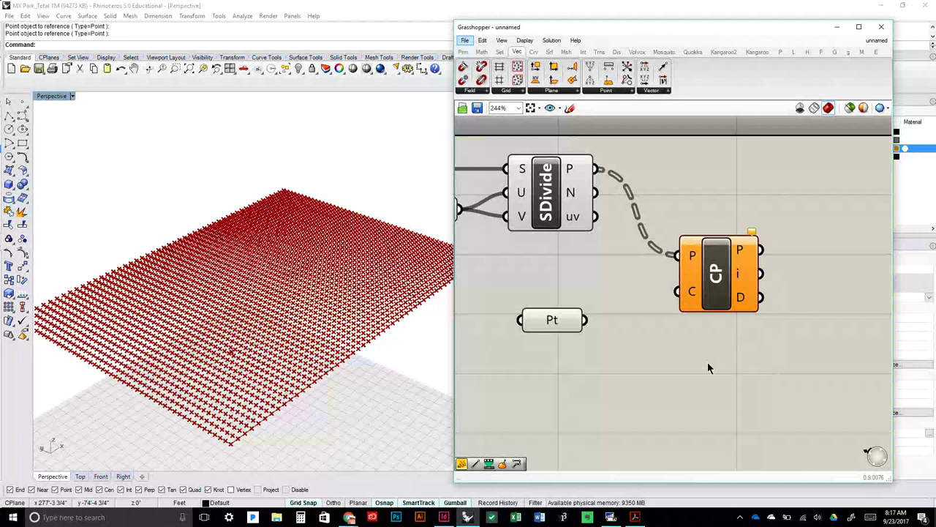
left_click_drag(717, 302, 740, 214)
right_click_drag(717, 310, 711, 360)
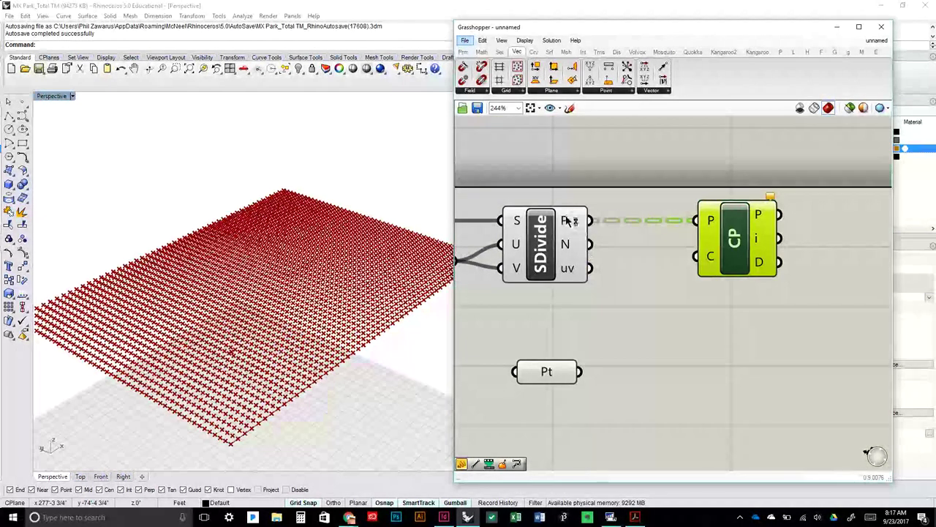
Flatten SDivide's point output into one list and reposition Closest Point
left_click(566, 245)
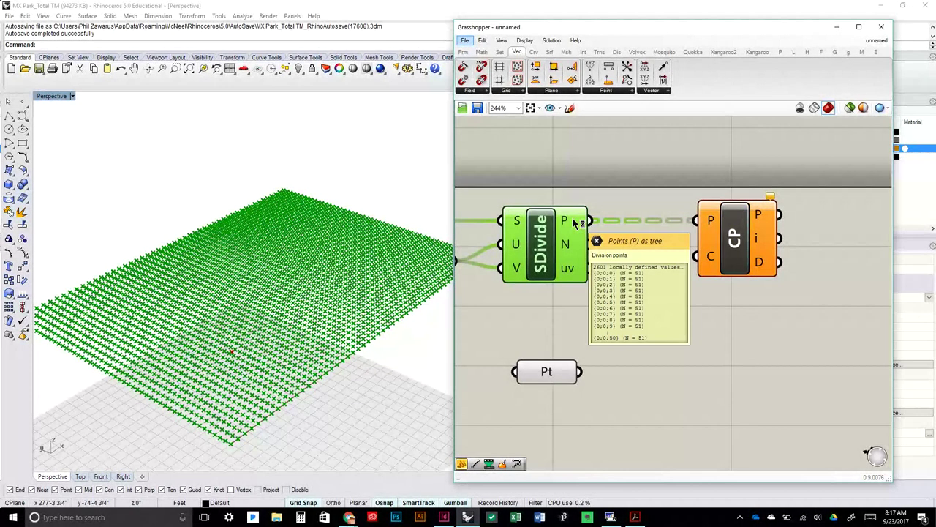
right_click(575, 222)
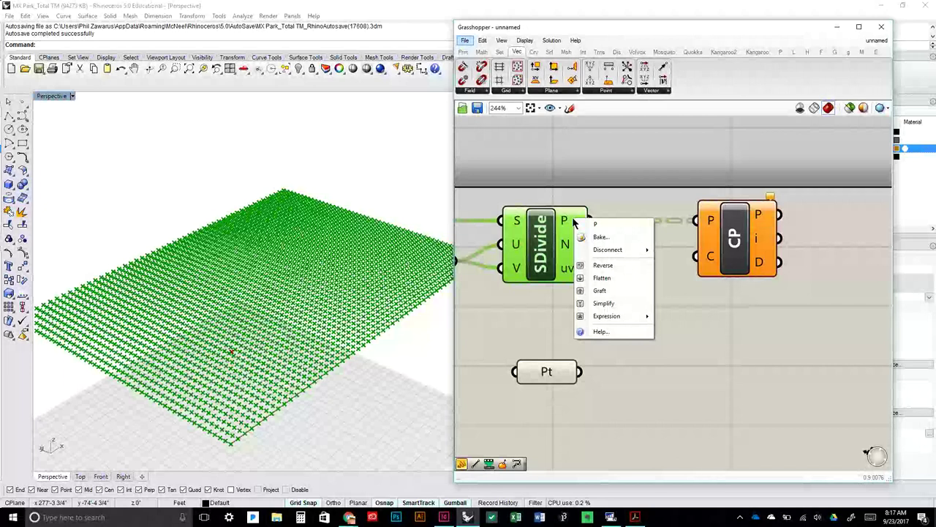
left_click(603, 278)
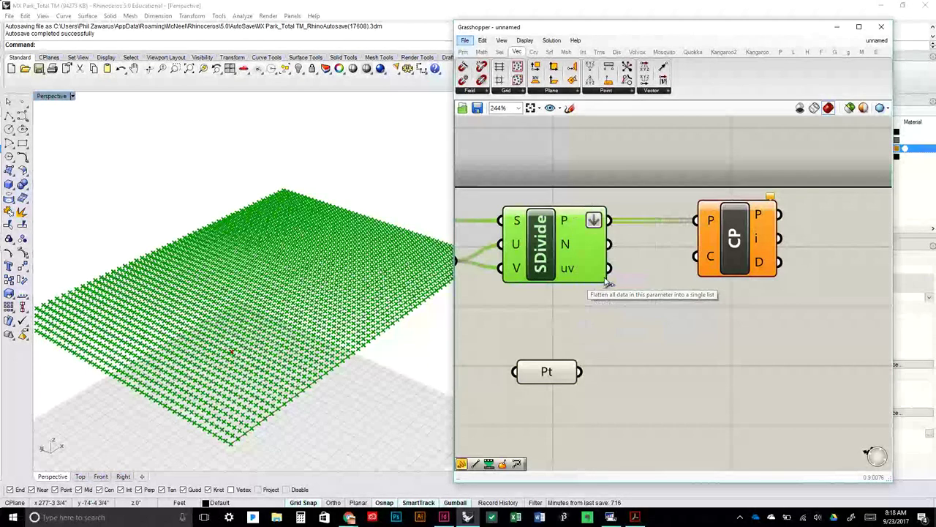
left_click(667, 323)
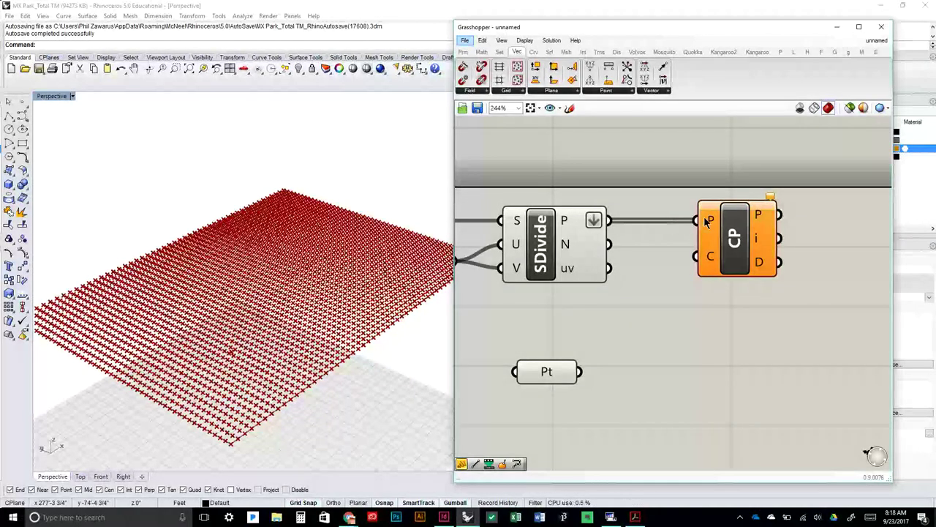
mouse_move(706, 222)
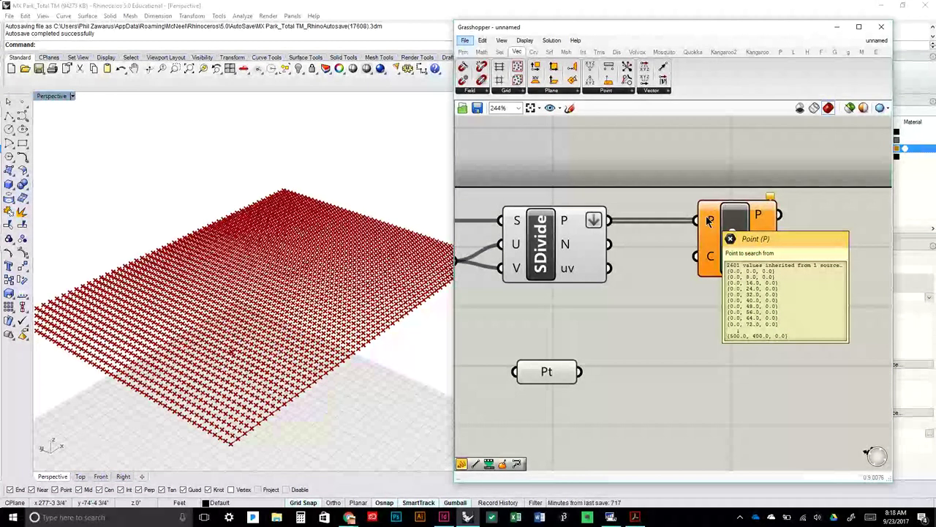
mouse_move(564, 222)
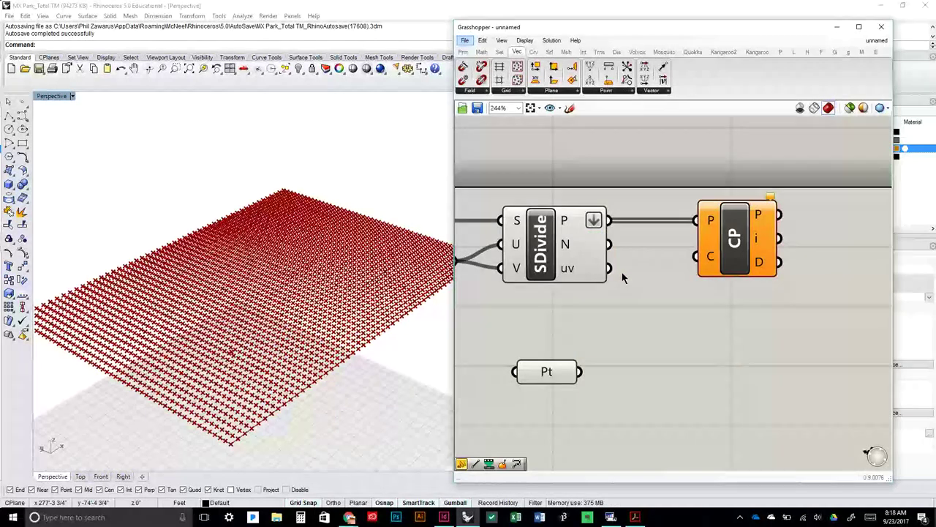
left_click_drag(778, 272, 766, 273)
left_click(627, 233)
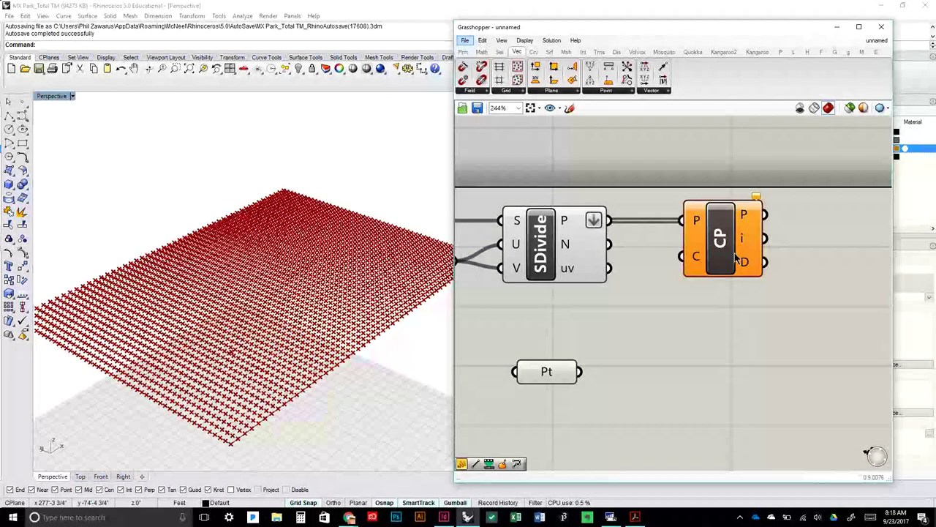
left_click_drag(720, 241, 726, 309)
left_click(661, 373)
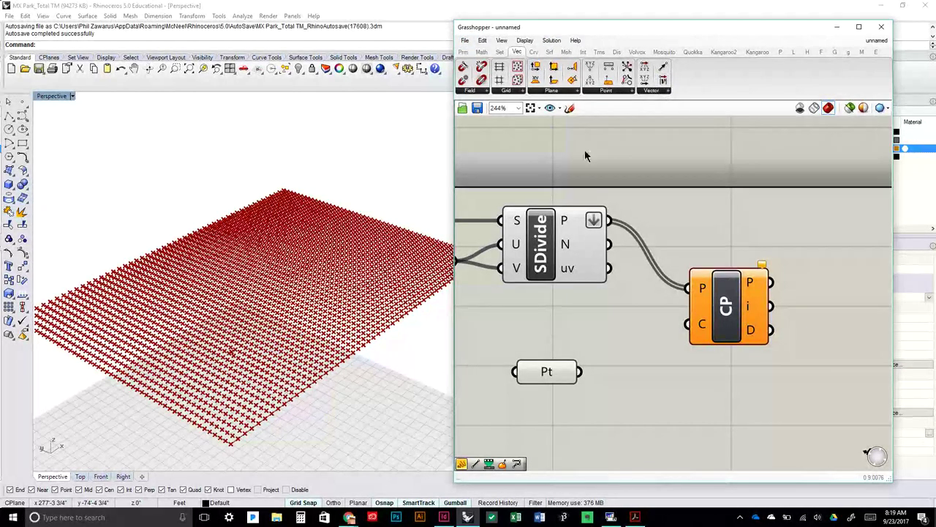
Place a Param Viewer on the canvas, moving Closest Point down to make room
left_click(463, 52)
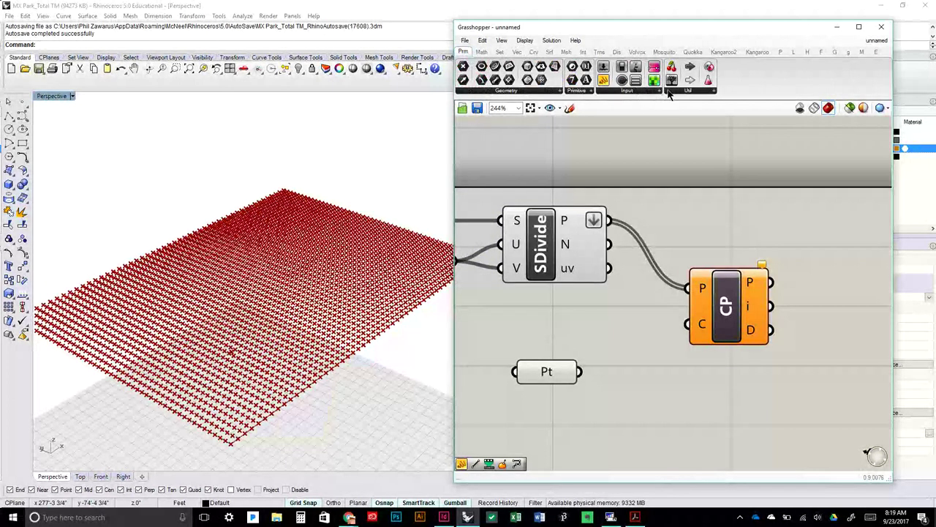
scroll(712, 193, "down", 4)
left_click(719, 252)
left_click_drag(719, 252, 719, 278)
scroll(695, 172, "up", 3)
left_click(761, 212)
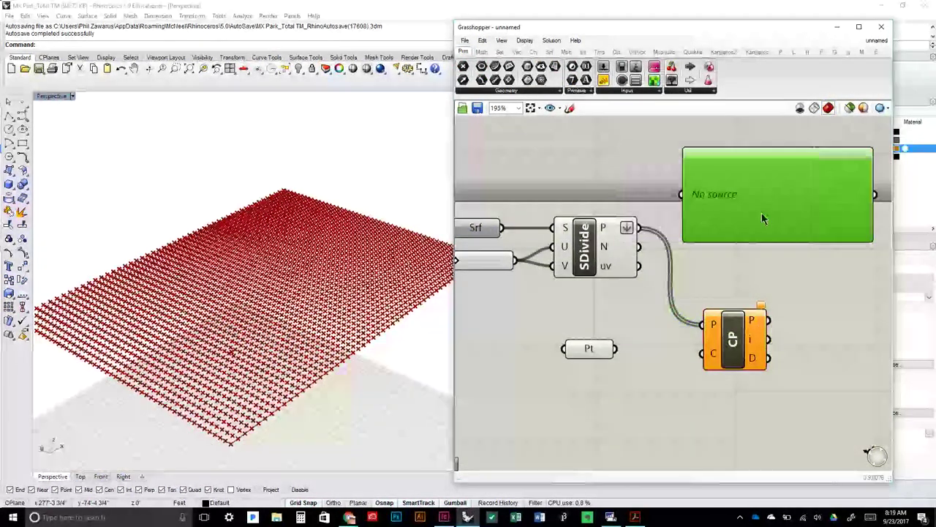
Unflatten SDivide's points and wire them into the Param Viewer shown as a tree diagram
right_click(615, 229)
left_click(643, 284)
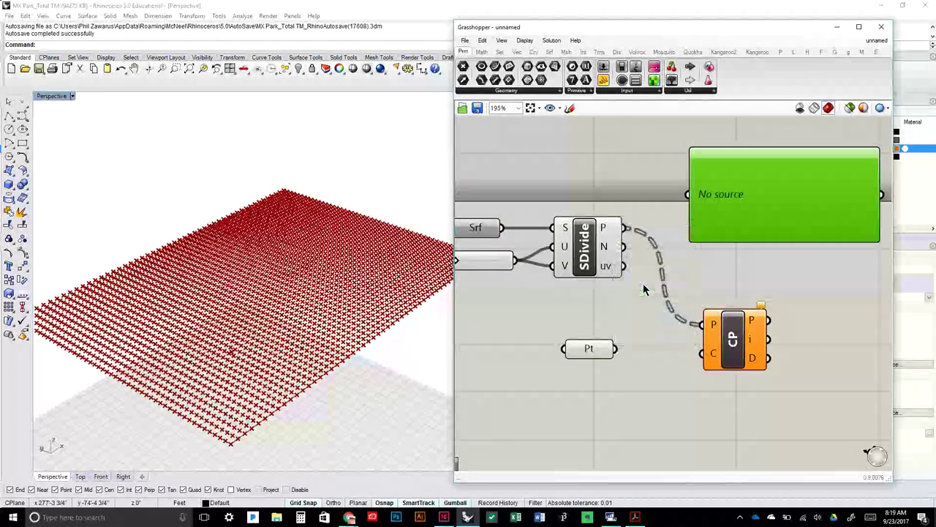
left_click_drag(623, 229, 687, 195)
right_click_drag(687, 219, 549, 234)
left_click_drag(653, 260, 653, 316)
double_click(645, 229)
scroll(603, 267, "up", 5)
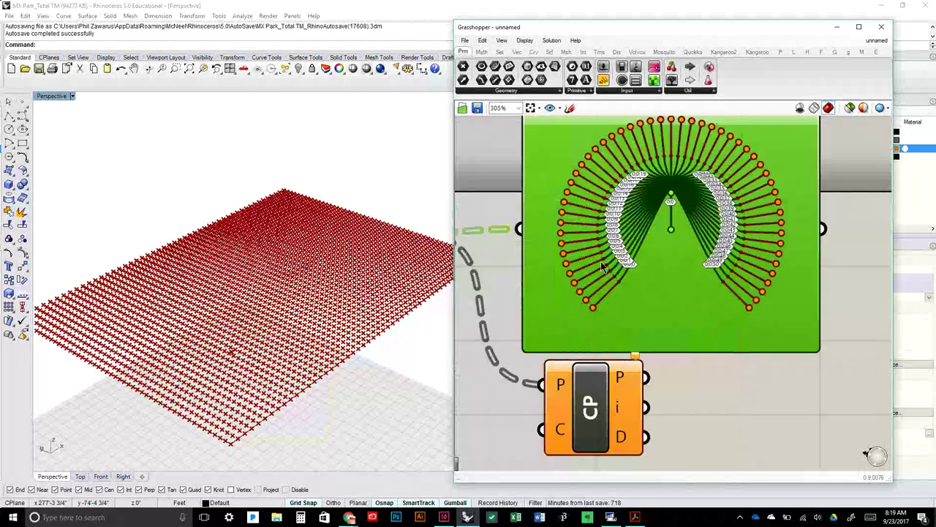
scroll(603, 267, "down", 2)
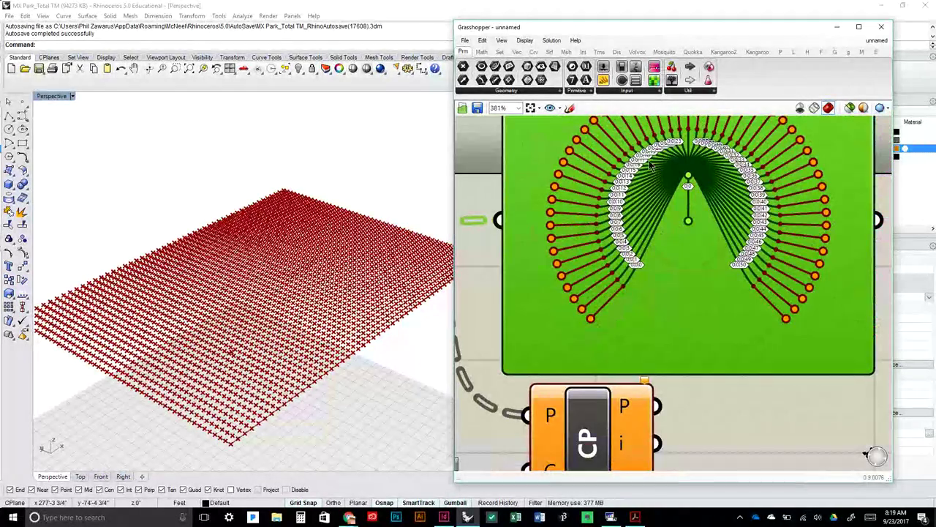
scroll(622, 175, "up", 5)
scroll(622, 176, "down", 1)
scroll(631, 201, "down", 3)
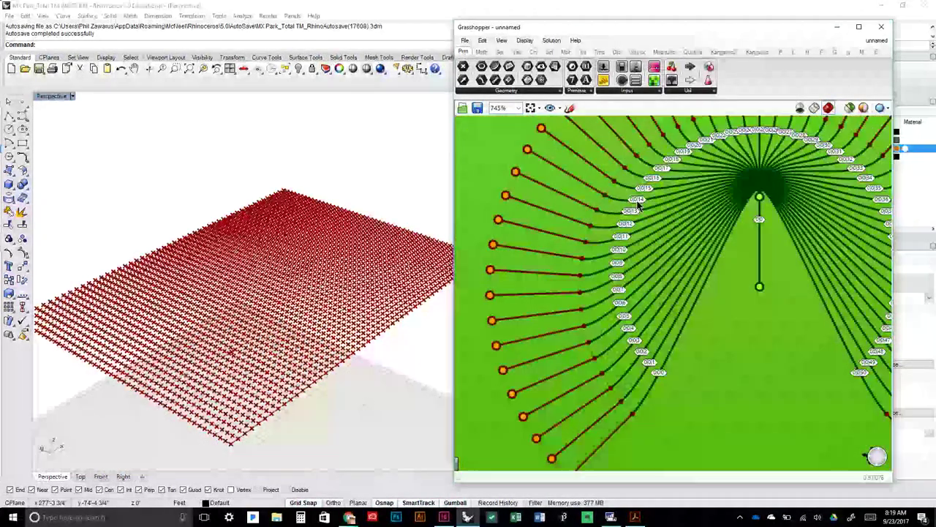
scroll(622, 340, "down", 3)
Flatten SDivide's point output again
right_click_drag(499, 286, 534, 270)
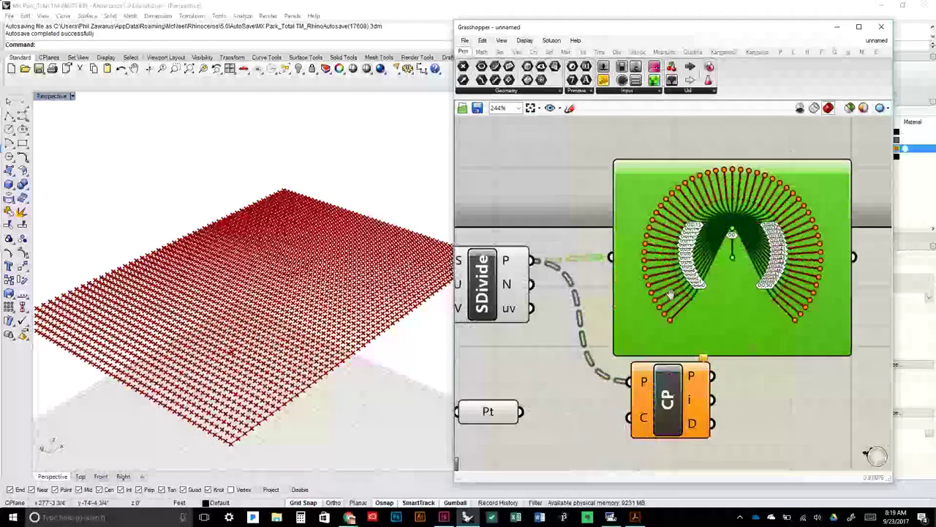
right_click(514, 259)
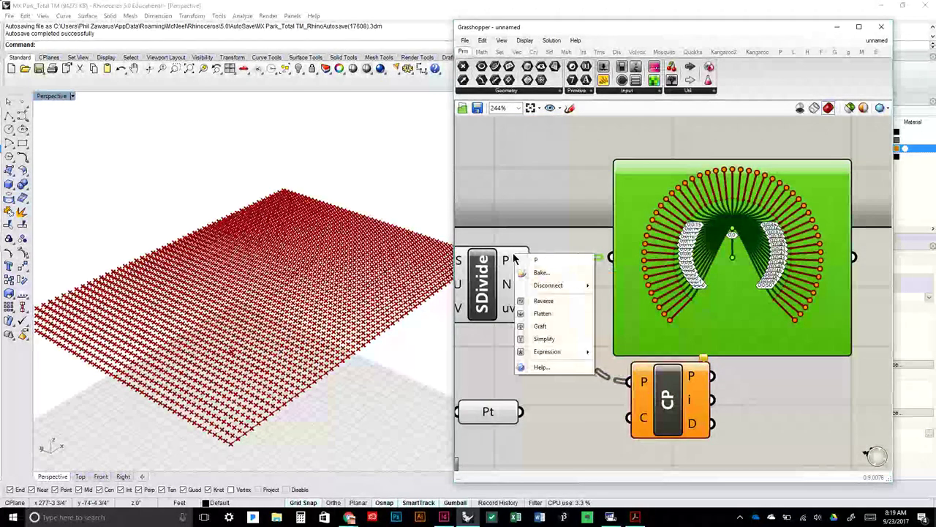
left_click(558, 313)
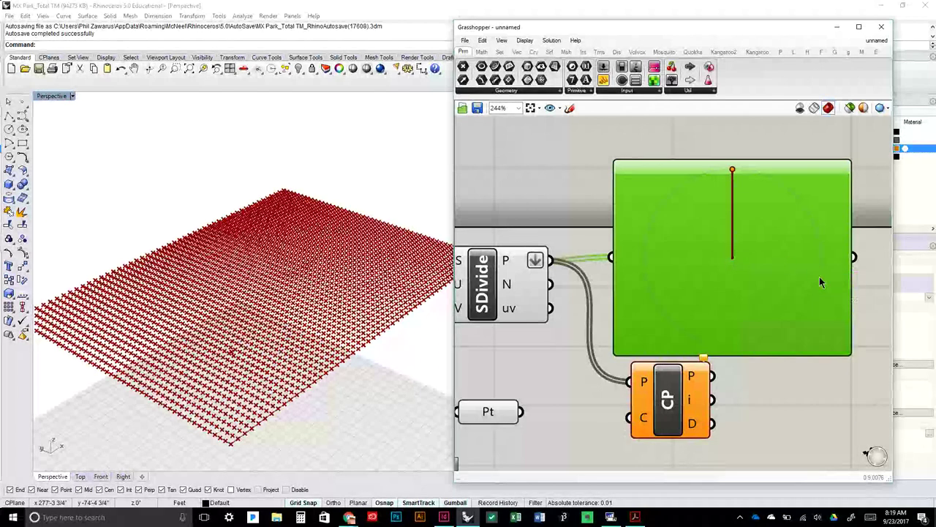
scroll(730, 285, "down", 3)
left_click(734, 327)
Graft SDivide's point output so the viewer shows separate branches
left_click(711, 267)
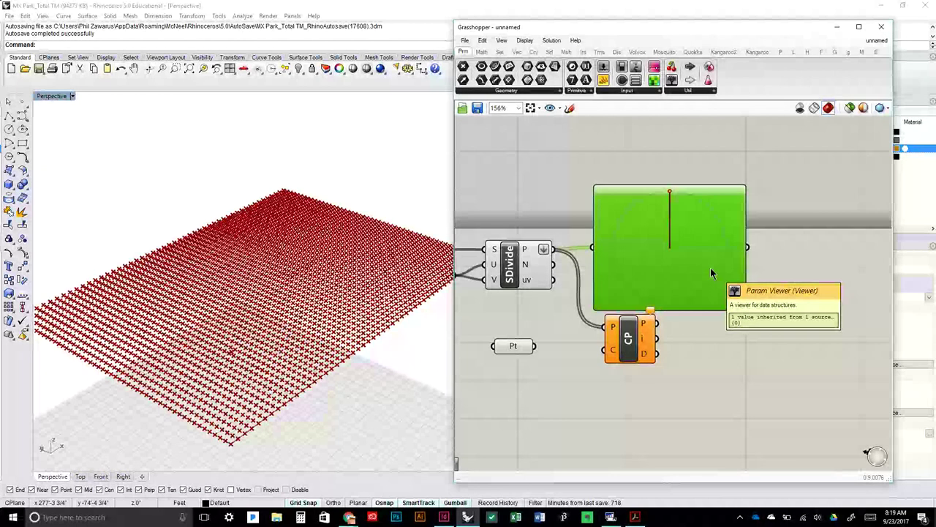
right_click_drag(535, 248, 578, 251)
right_click(578, 250)
left_click(606, 317)
scroll(586, 253, "up", 2)
scroll(586, 253, "up", 1)
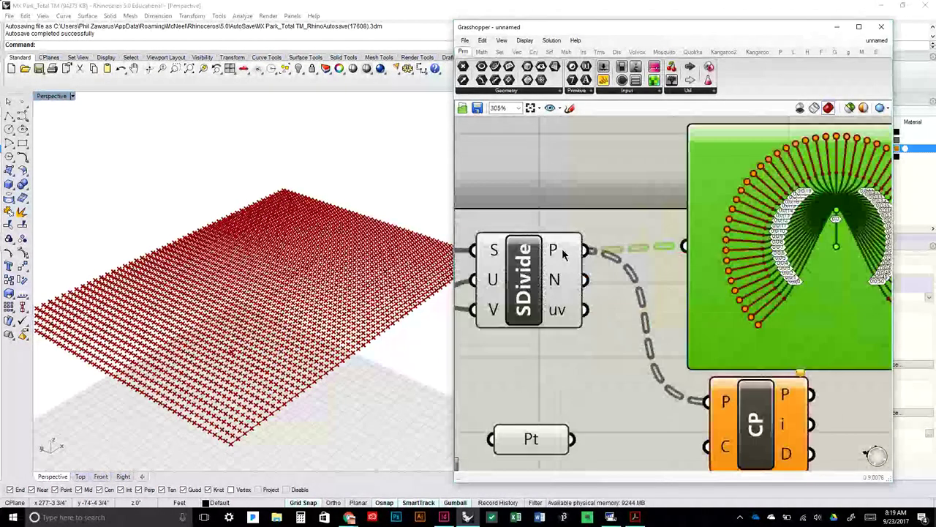
mouse_move(563, 253)
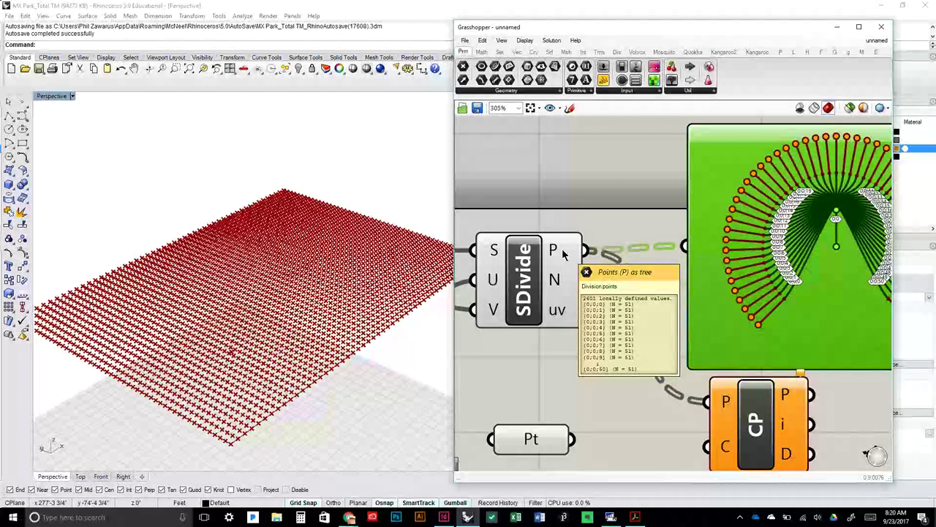
Turn Graft off on SDivide's P output and Flatten it into one 2601-point list
right_click(563, 254)
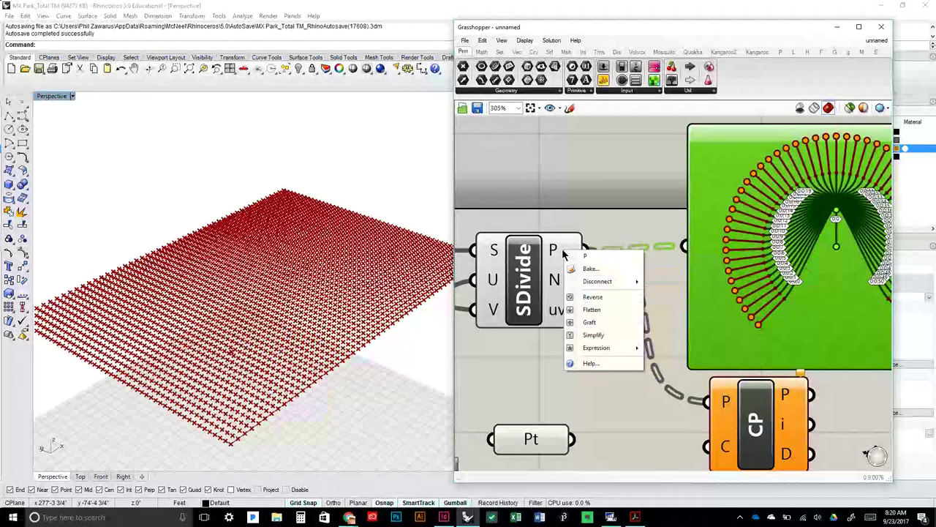
left_click(603, 322)
mouse_move(557, 251)
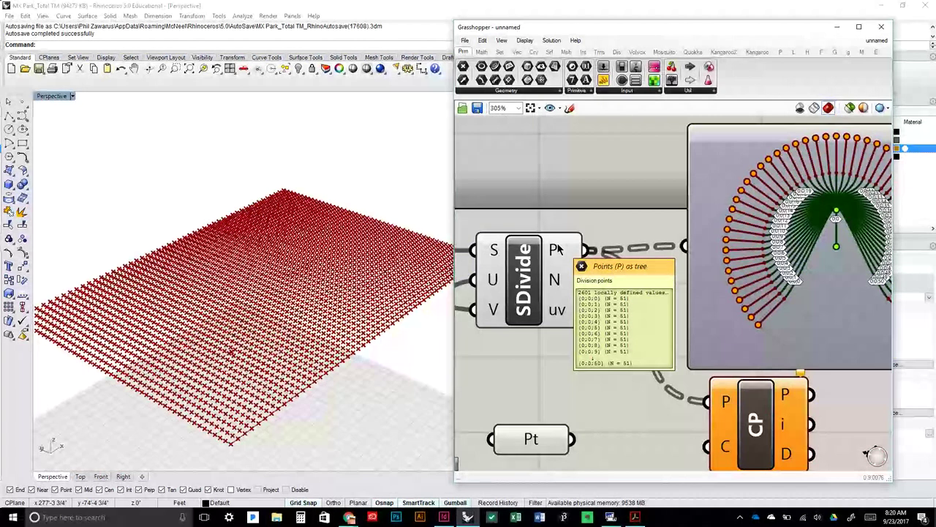
right_click(557, 249)
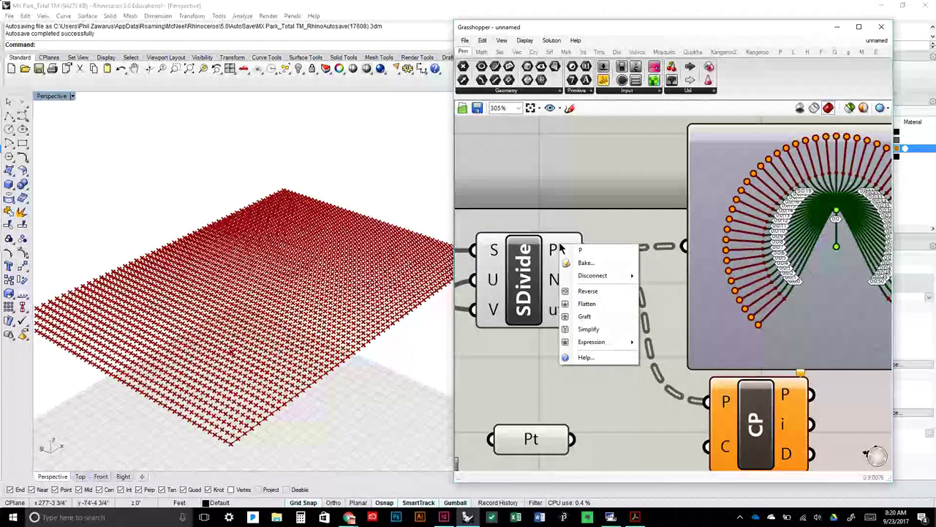
left_click(578, 305)
mouse_move(563, 251)
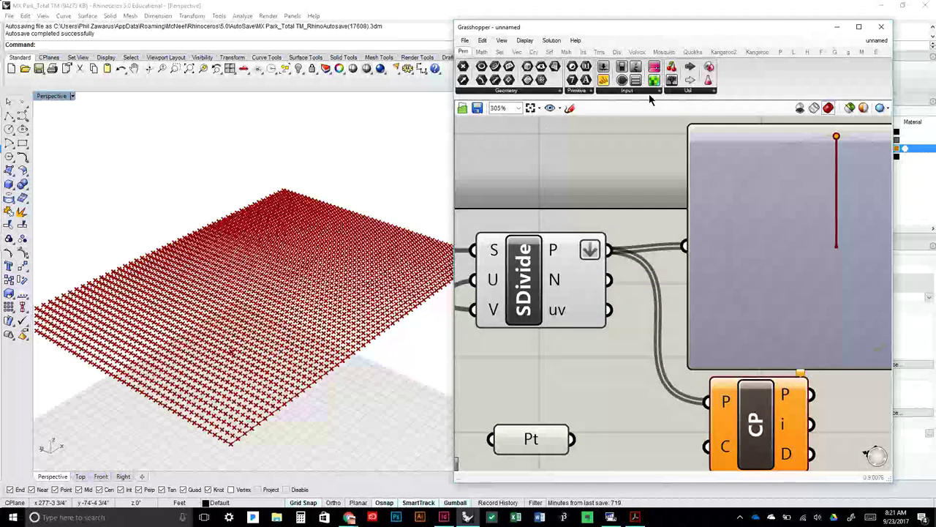
Add a Panel fed by SDivide's P output to show the point coordinates
left_click_drag(602, 82, 750, 252)
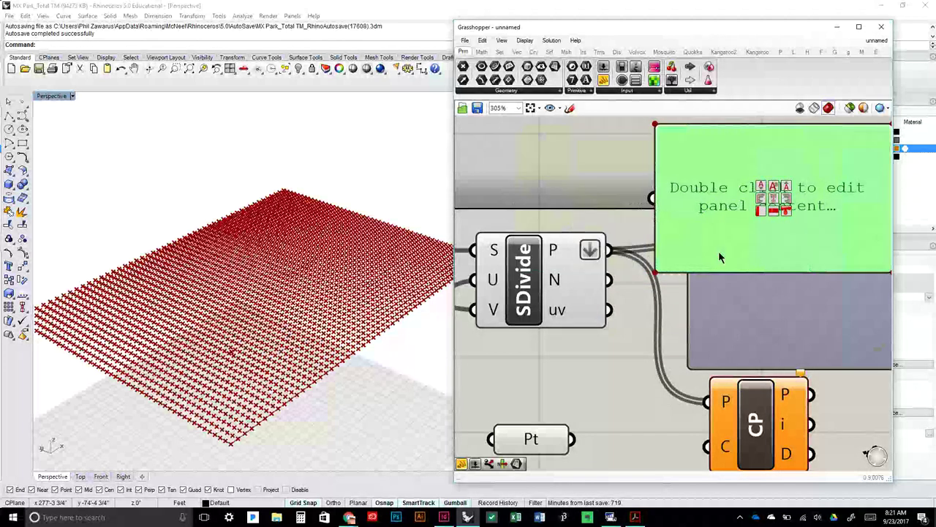
left_click_drag(620, 251, 650, 199)
right_click_drag(892, 234, 743, 229)
left_click(756, 142)
left_click_drag(651, 237, 639, 175)
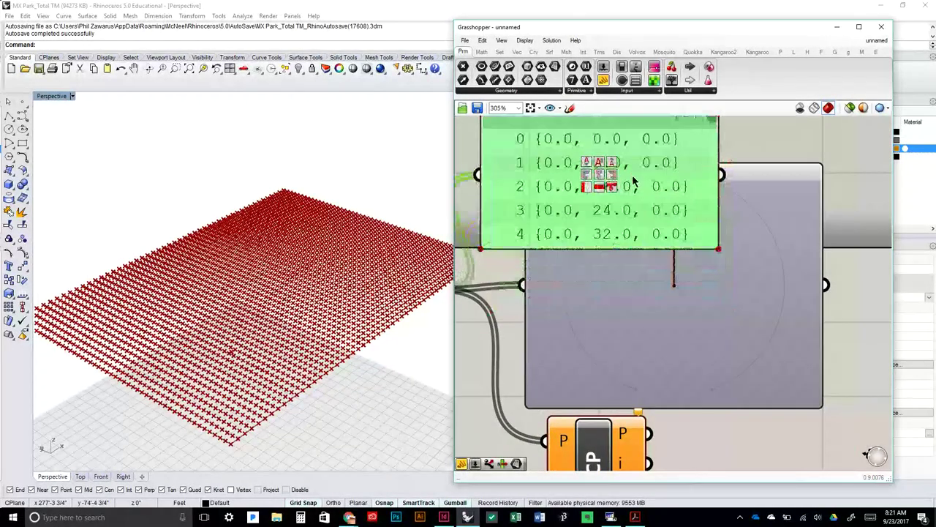
scroll(639, 175, "down", 2)
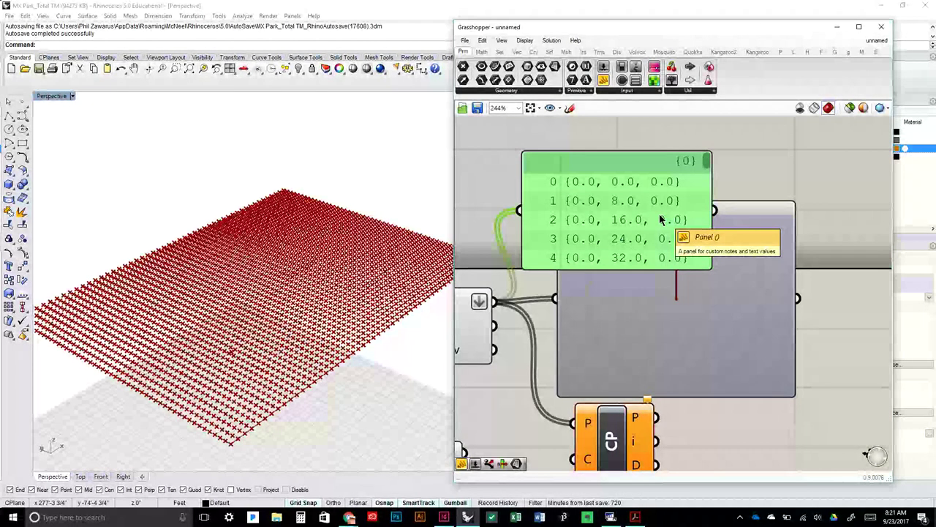
Delete the Panel and Param Viewer, and move Closest Point level with SDivide
key("Delete")
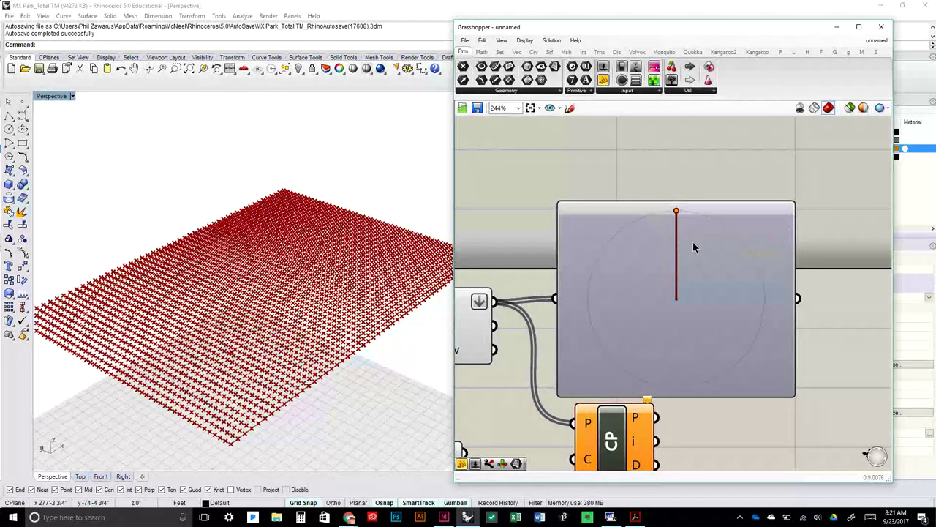
left_click(688, 280)
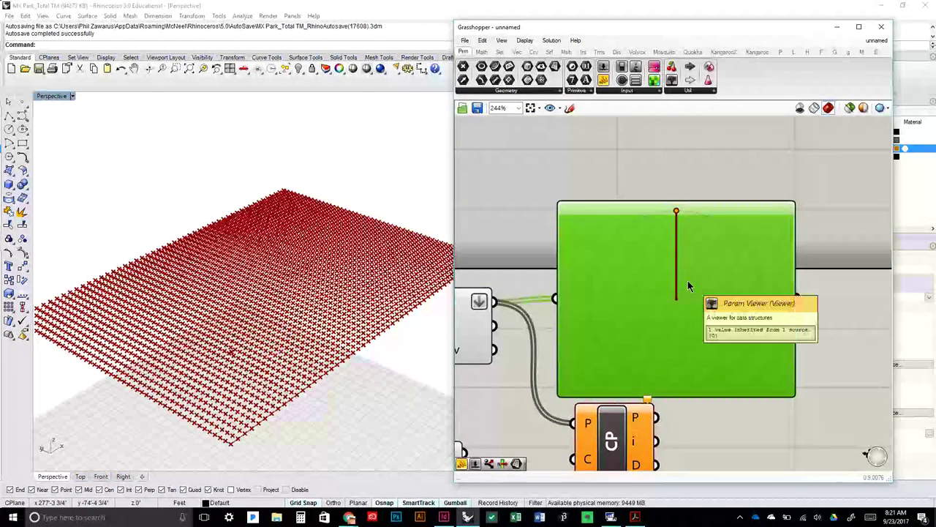
key("Delete")
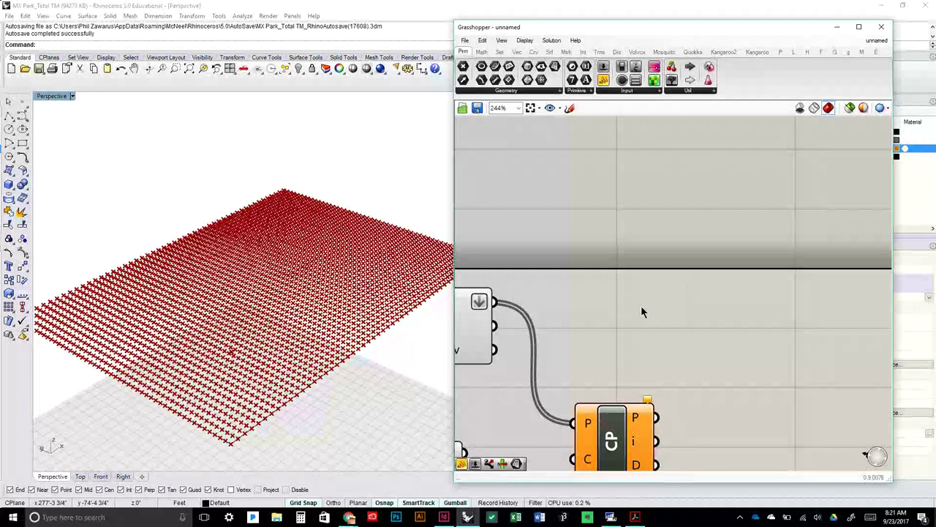
scroll(653, 305, "down", 3)
left_click_drag(702, 333, 702, 268)
left_click(663, 343)
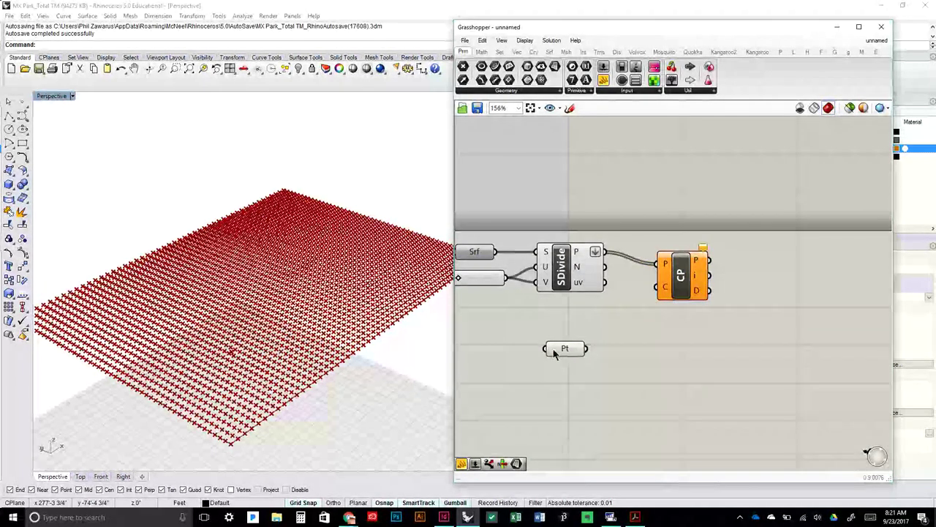
mouse_move(664, 290)
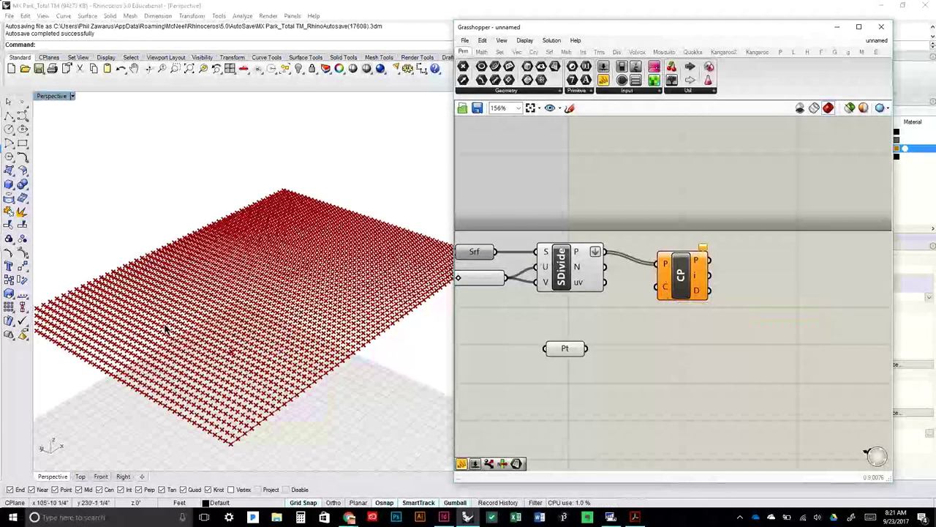
Wire the attractor Pt parameter into Closest Point's C (point cloud) input
left_click(228, 341)
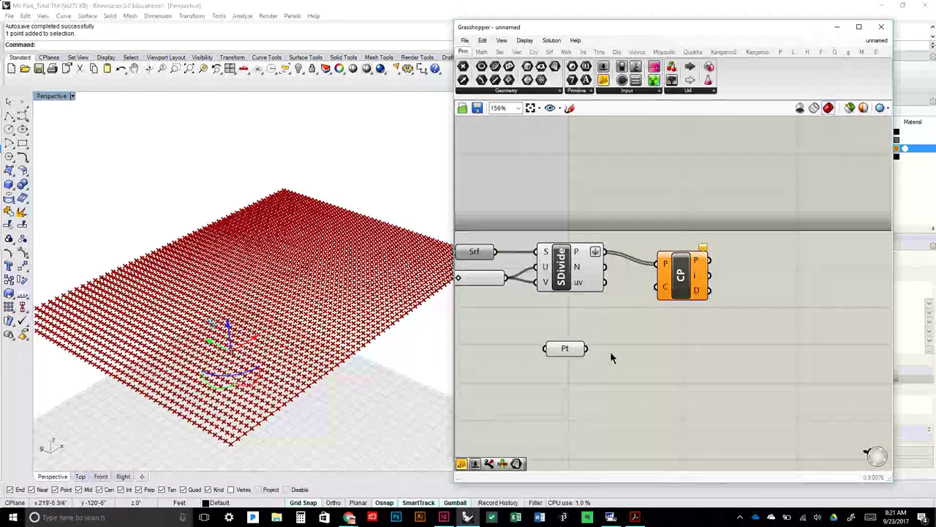
left_click(380, 411)
left_click_drag(585, 349, 657, 286)
left_click_drag(573, 354, 597, 334)
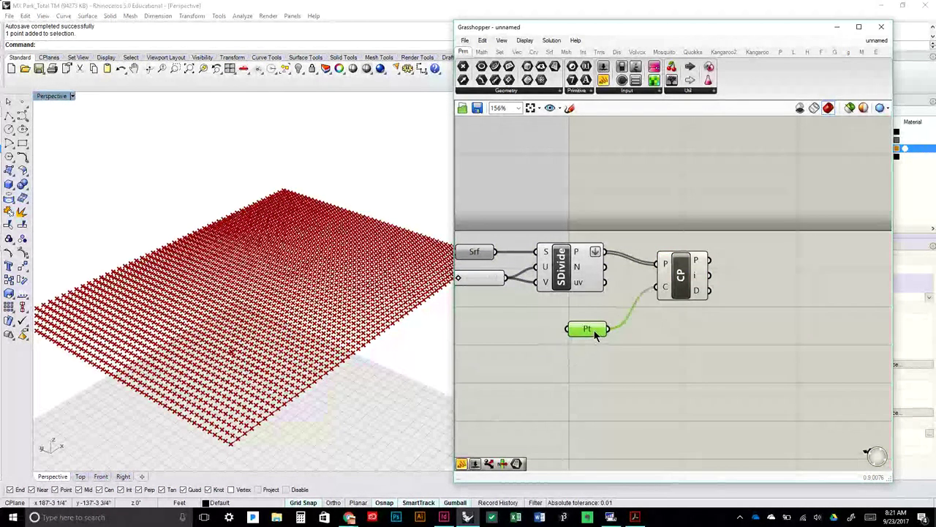
left_click(223, 327)
left_click(721, 351)
left_click(271, 380)
right_click_drag(270, 381, 253, 359)
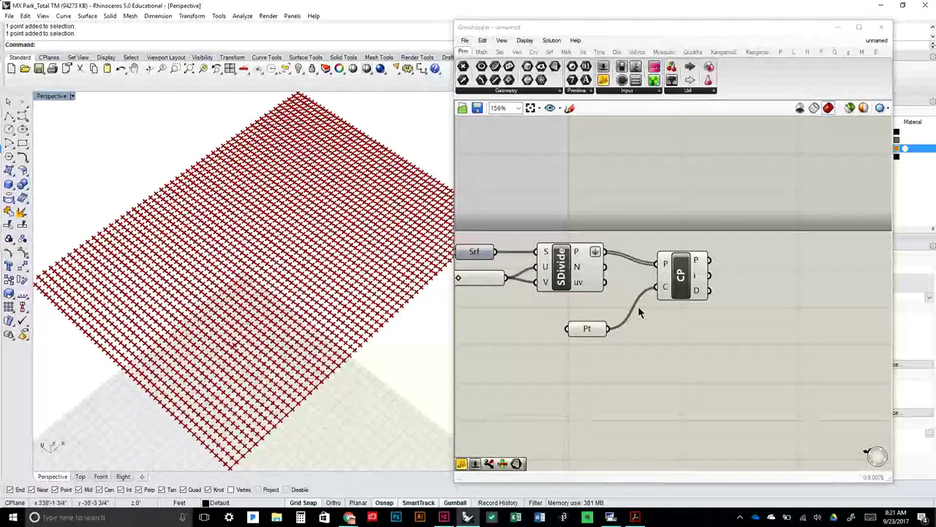
Position Closest Point beside Pt and check its P, i and D outputs
left_click_drag(683, 282, 684, 318)
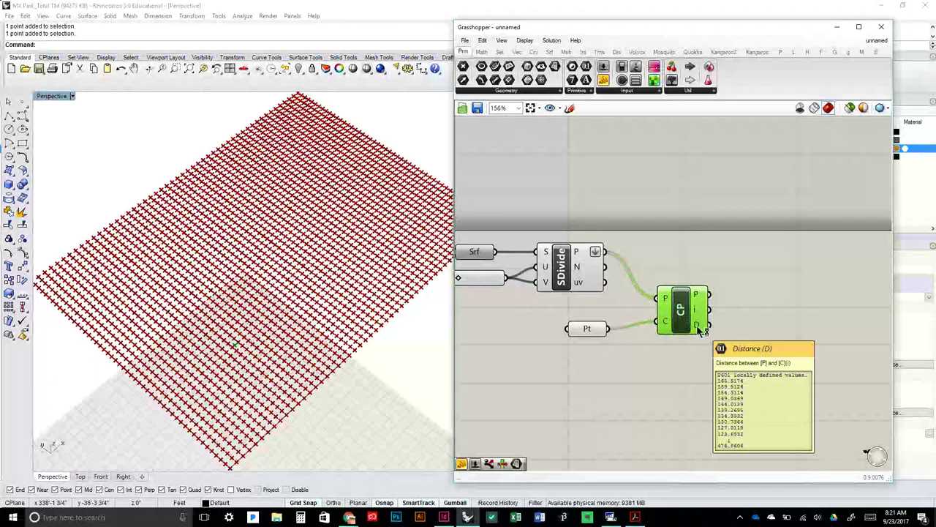
mouse_move(700, 295)
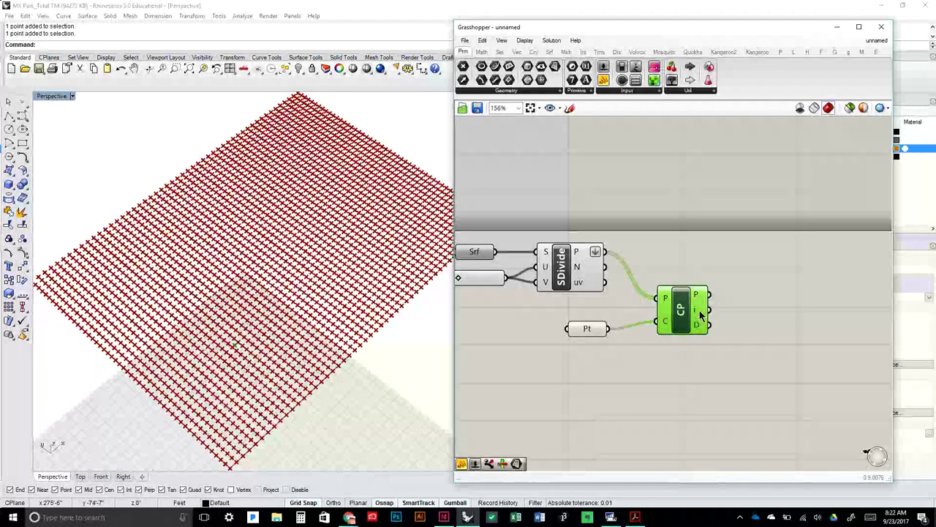
mouse_move(700, 313)
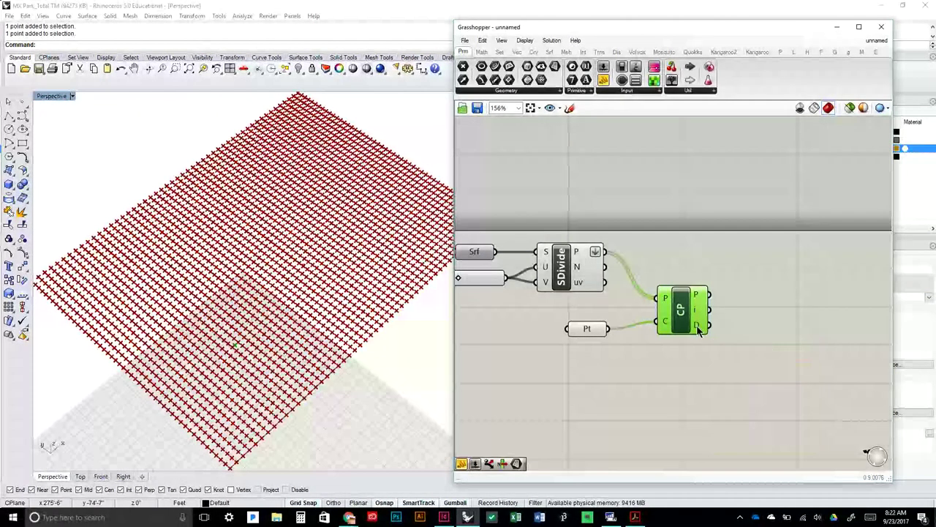
mouse_move(698, 331)
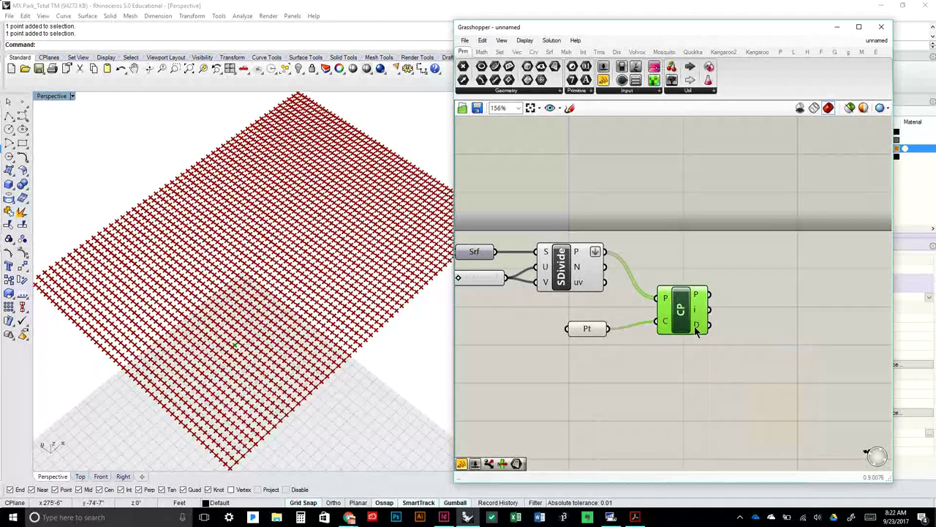
left_click_drag(680, 321, 679, 330)
left_click(668, 272)
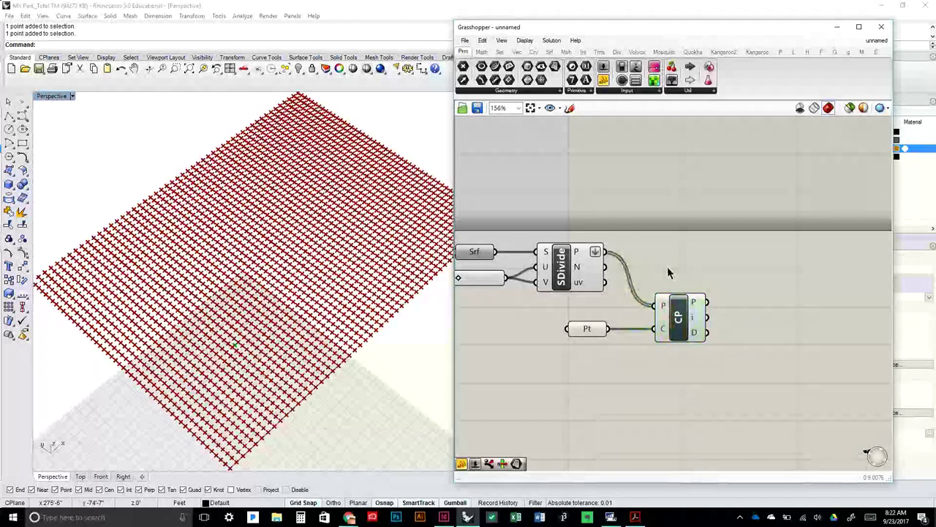
right_click_drag(290, 282, 257, 320)
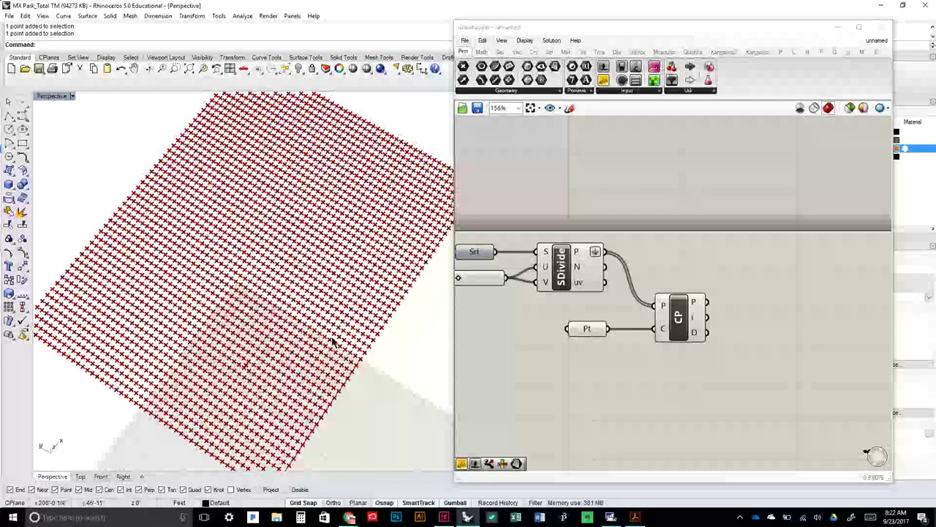
left_click(621, 133)
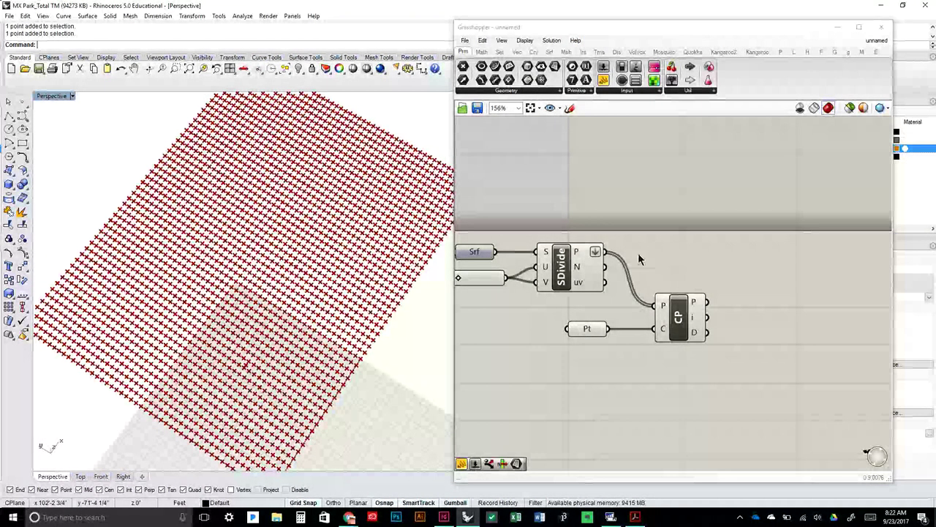
Add a Line component from the grid points to their closest points
left_click(535, 52)
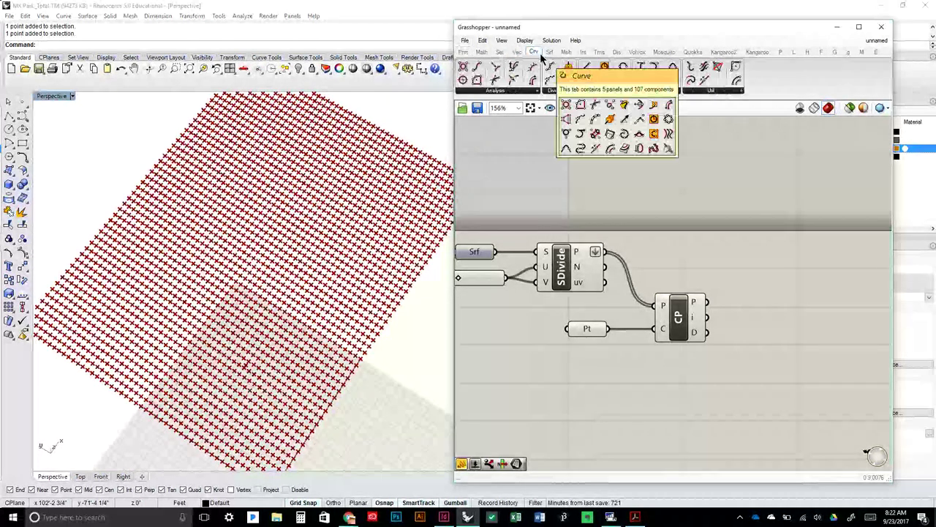
left_click_drag(684, 190, 706, 223)
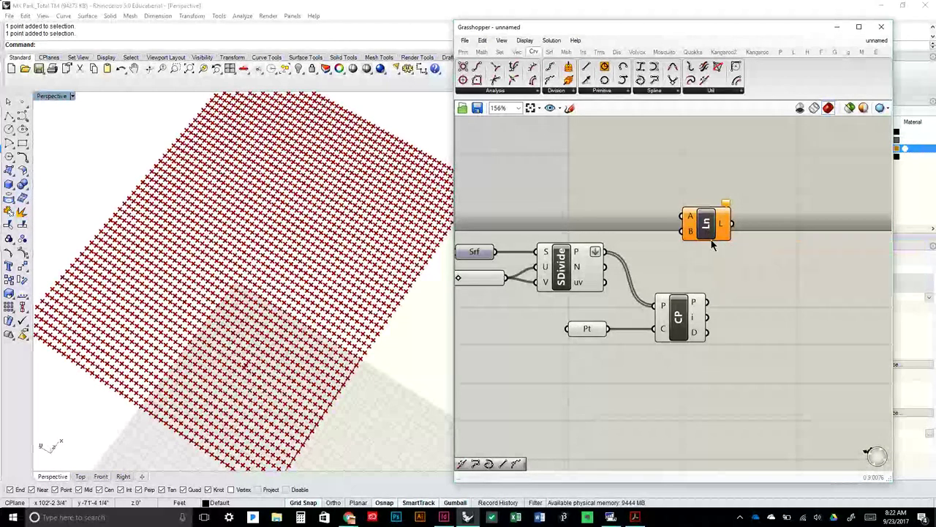
mouse_move(575, 252)
left_mouse_down()
mouse_move(618, 260)
mouse_move(662, 224)
mouse_move(687, 217)
left_mouse_up()
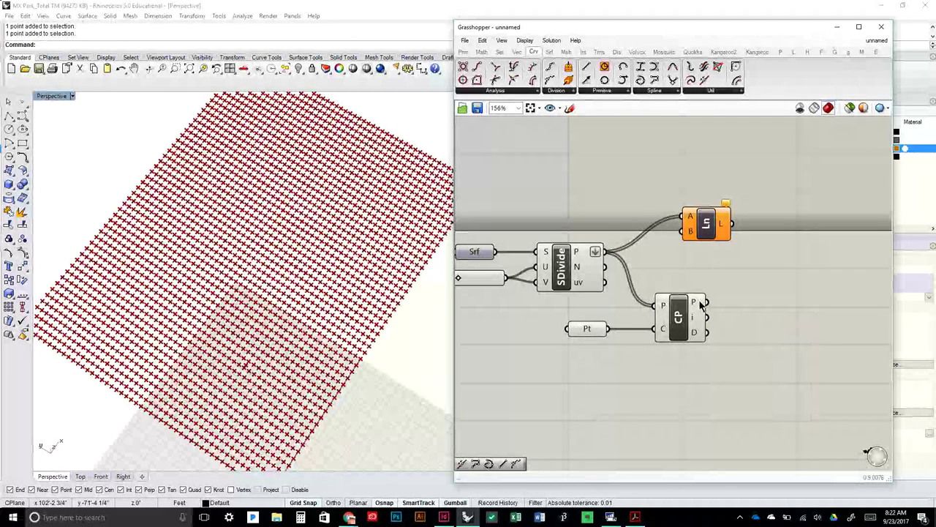
left_click_drag(703, 302, 734, 235)
Inspect the fan of lines from several angles, then delete the Ln component
scroll(174, 407, "up", 5)
scroll(173, 407, "up", 5)
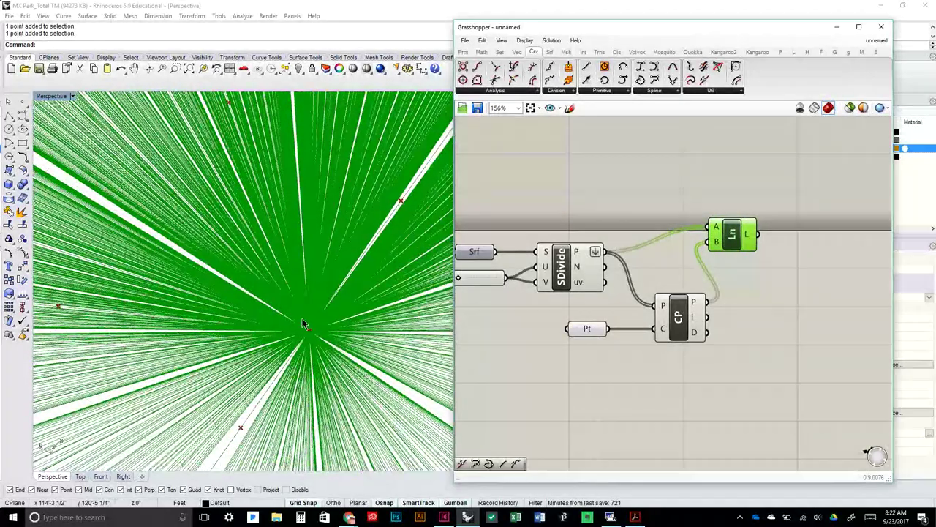
scroll(296, 325, "down", 5)
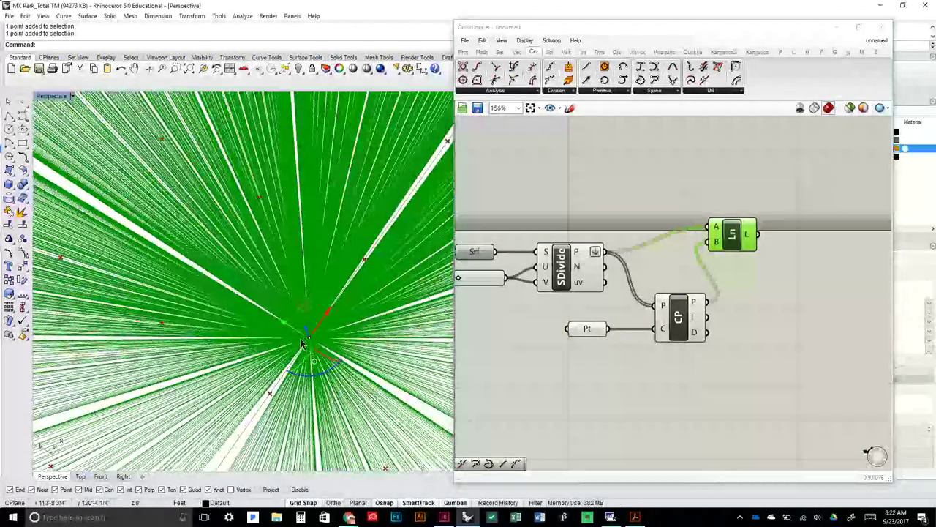
right_click_drag(300, 342, 292, 315)
right_click_drag(126, 259, 156, 264)
scroll(395, 179, "down", 5)
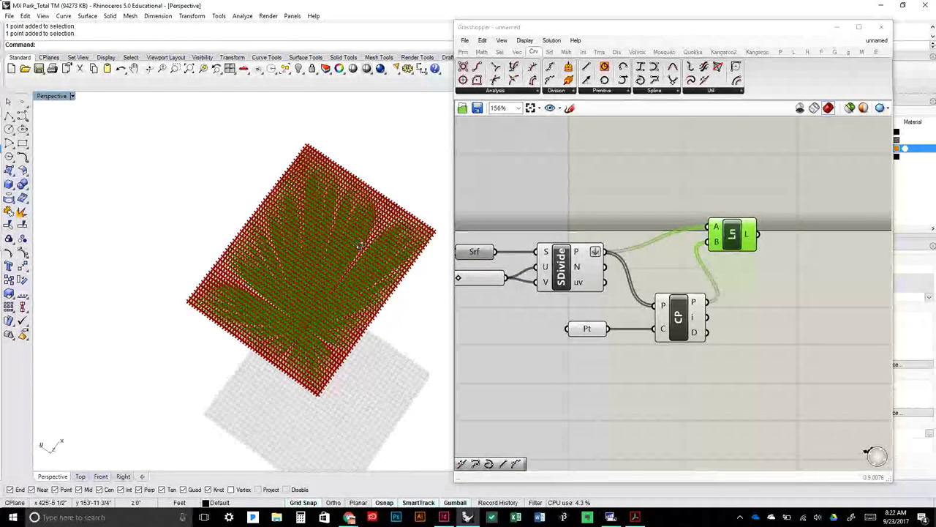
scroll(315, 329, "up", 5)
right_click_drag(342, 340, 225, 333)
left_click(739, 333)
right_click_drag(171, 370, 160, 245)
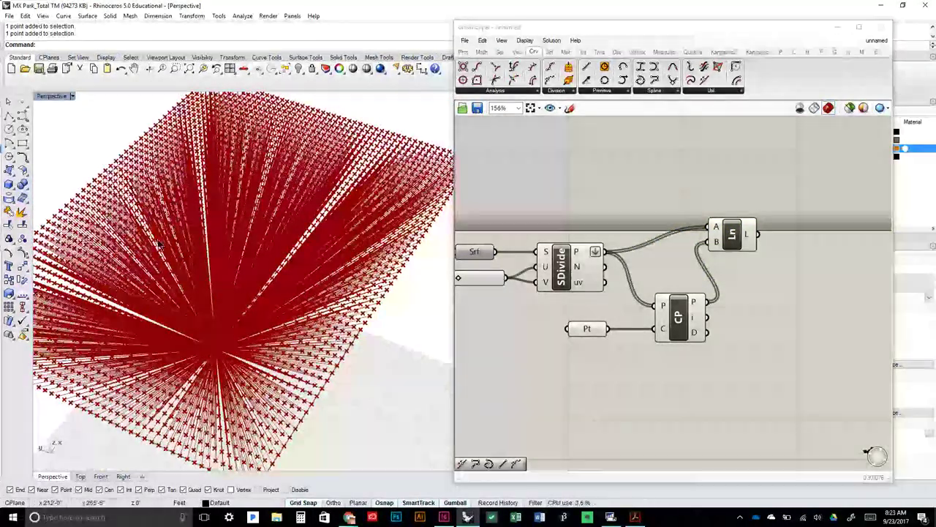
right_click_drag(315, 381, 315, 334)
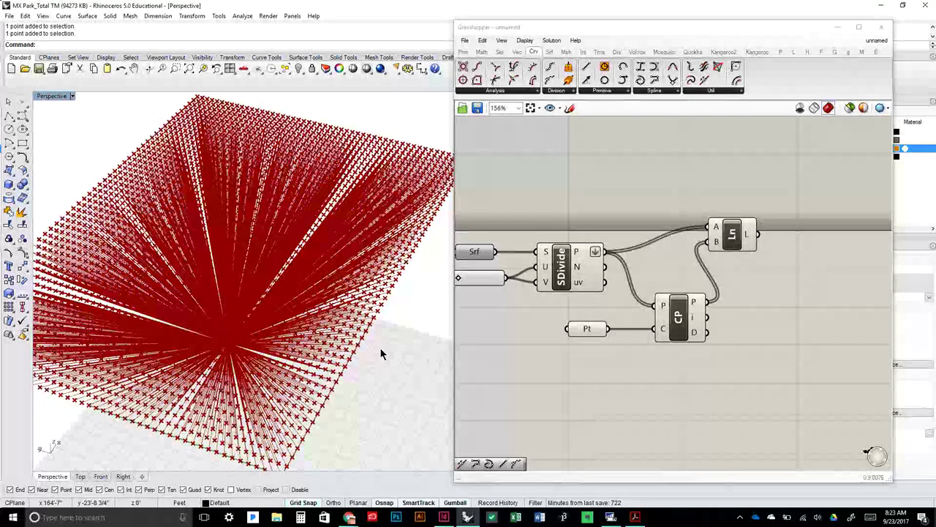
left_click(734, 244)
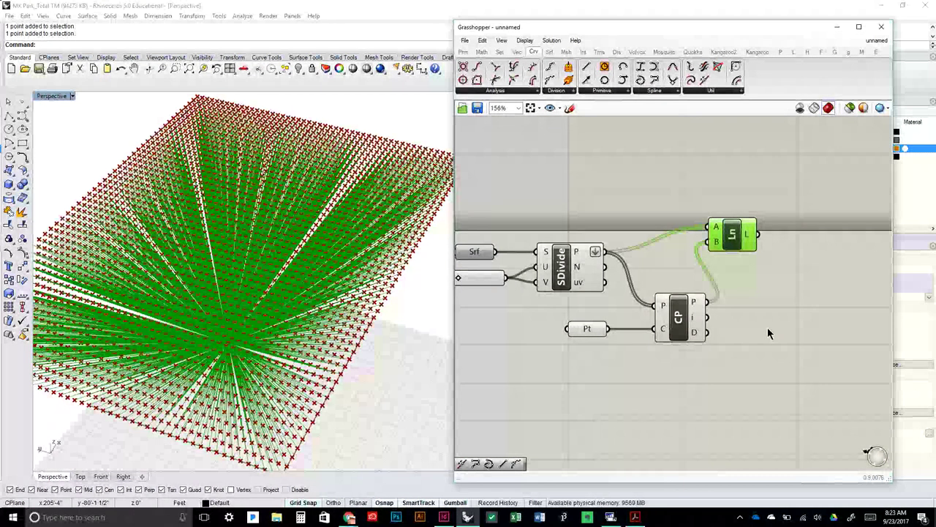
key("Delete")
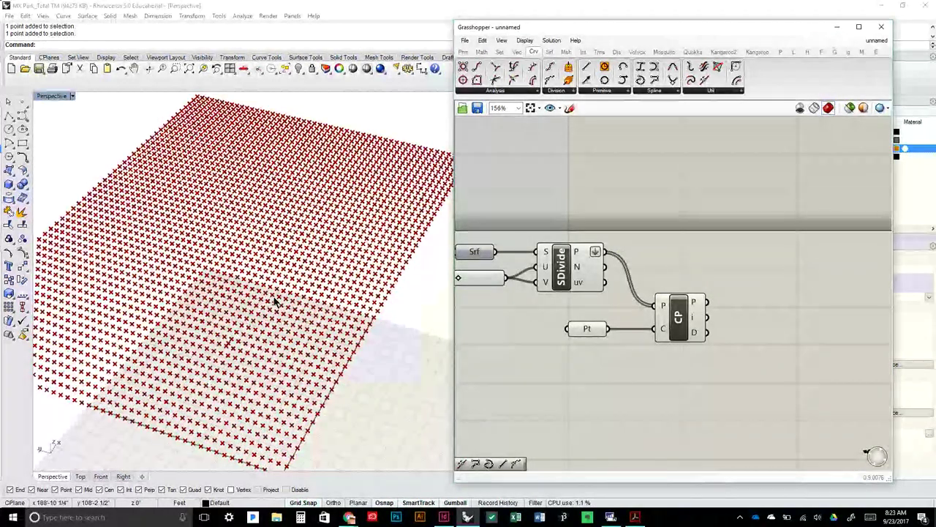
mouse_move(693, 335)
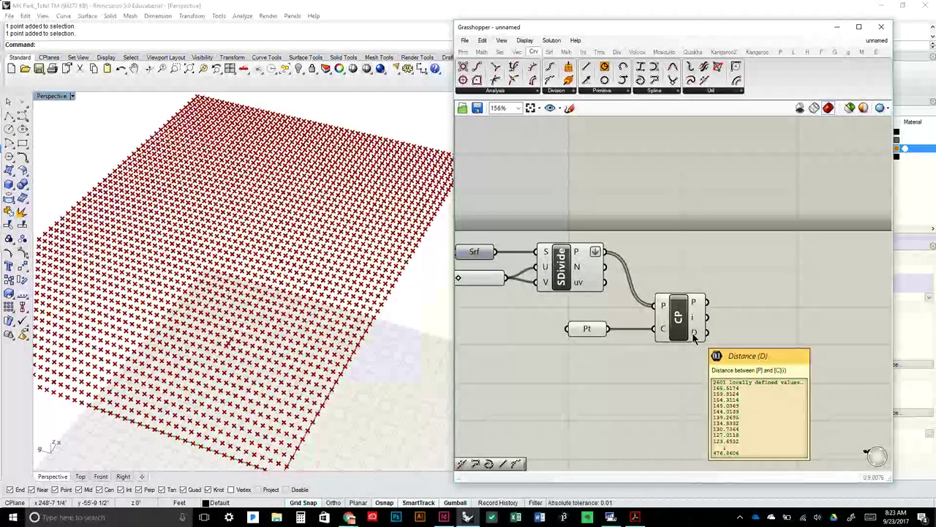
left_click(680, 341)
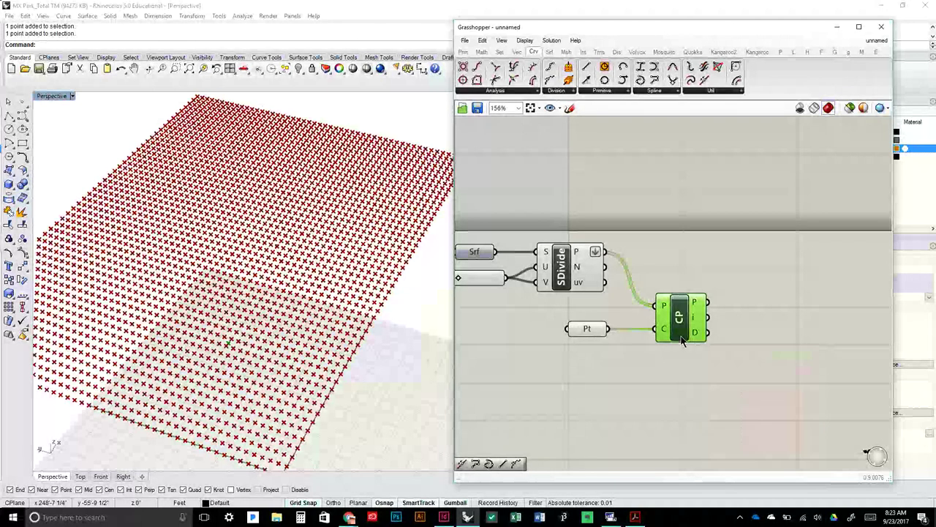
left_click_drag(680, 340, 680, 318)
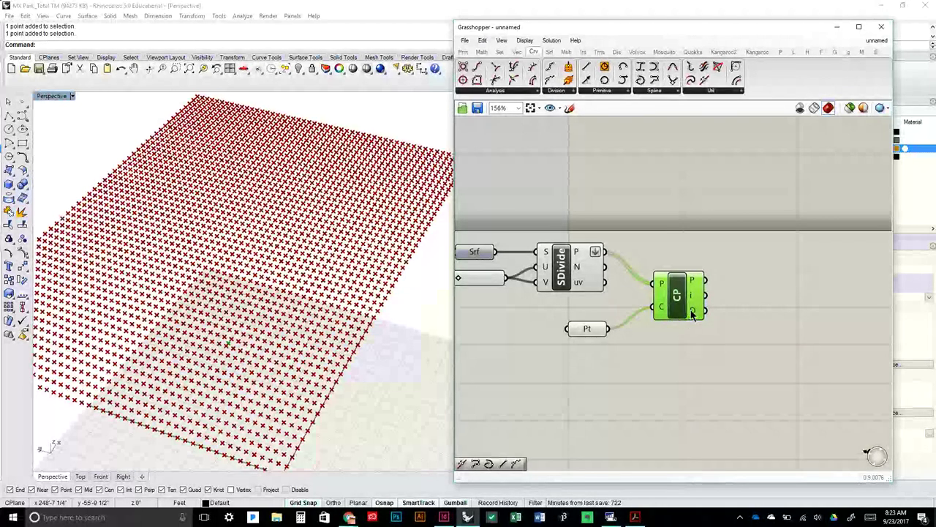
mouse_move(695, 314)
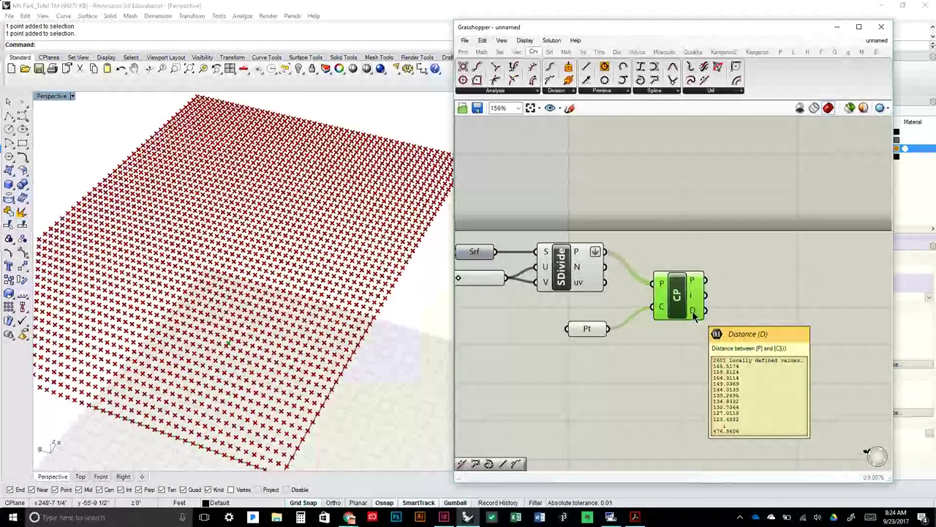
left_click_drag(676, 295, 674, 317)
left_click(672, 233)
right_click_drag(359, 439, 240, 205)
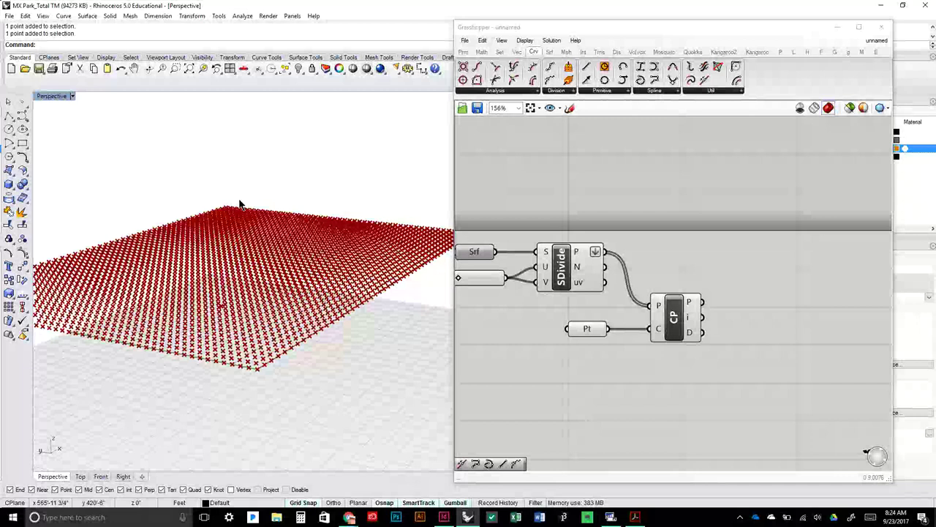
scroll(198, 295, "up", 3)
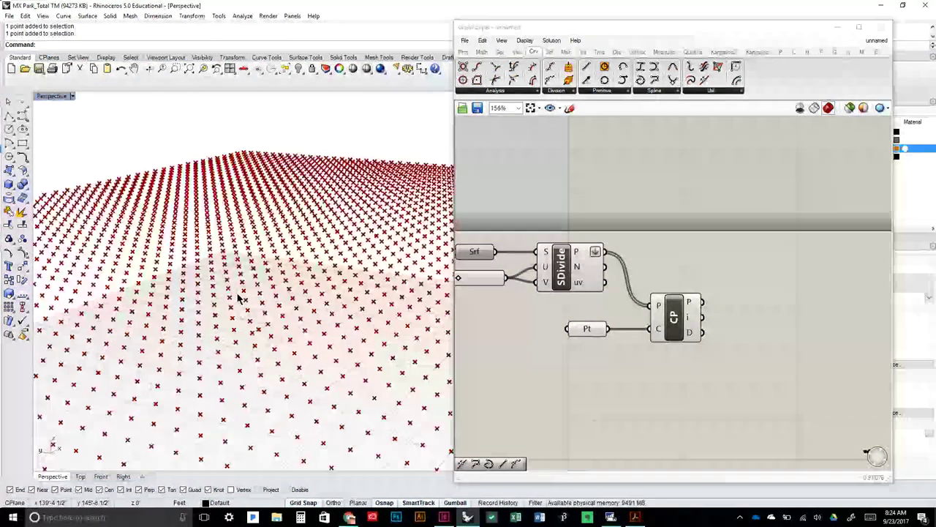
left_click(250, 324)
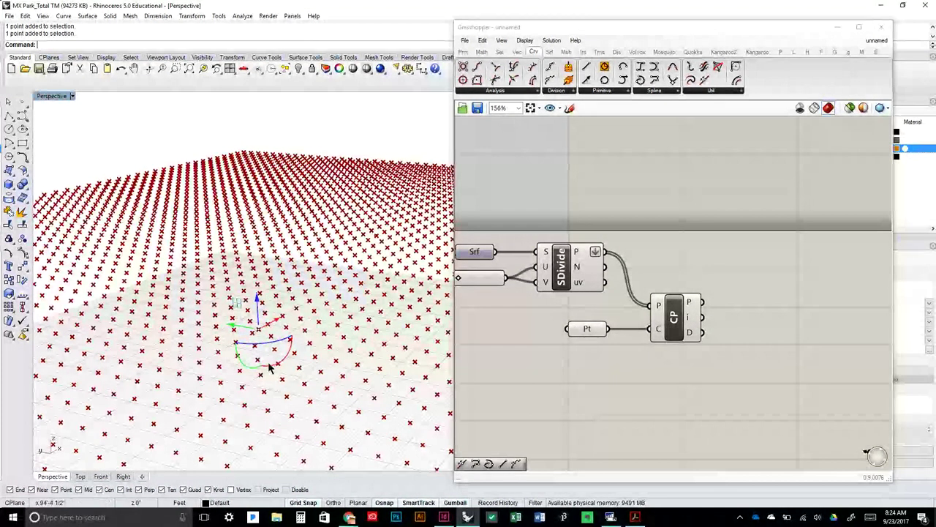
scroll(253, 335, "down", 2)
scroll(253, 335, "down", 1)
left_click(322, 171)
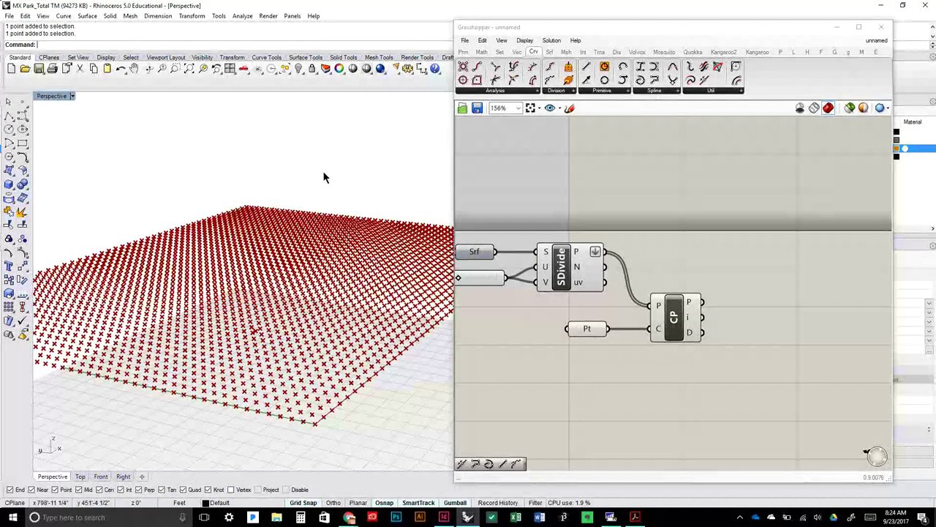
scroll(382, 310, "up", 2)
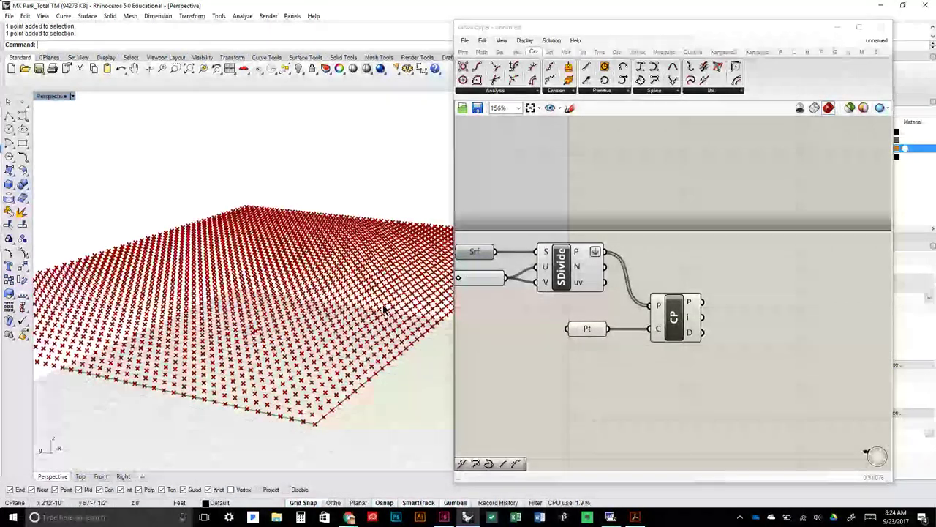
left_click(534, 56)
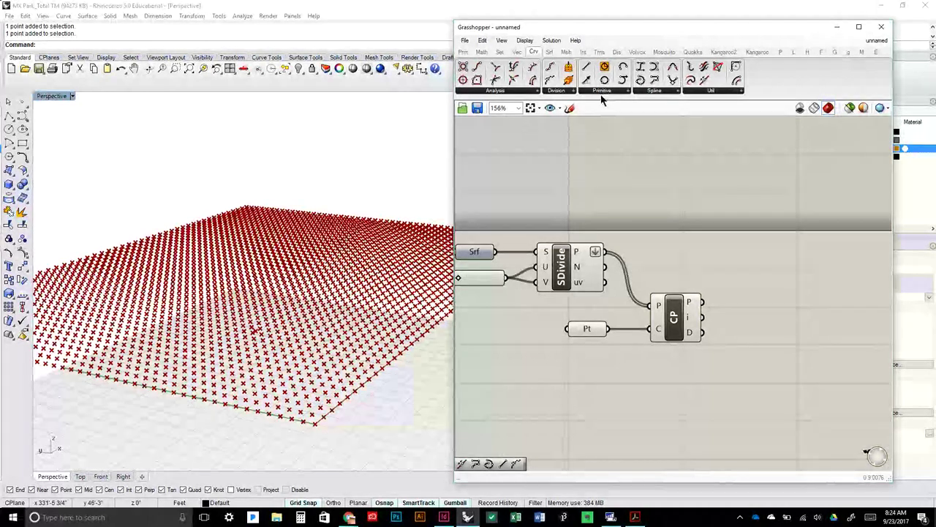
Place a Line SDL component from Curve > Primitive next to Closest Point
left_click(515, 92)
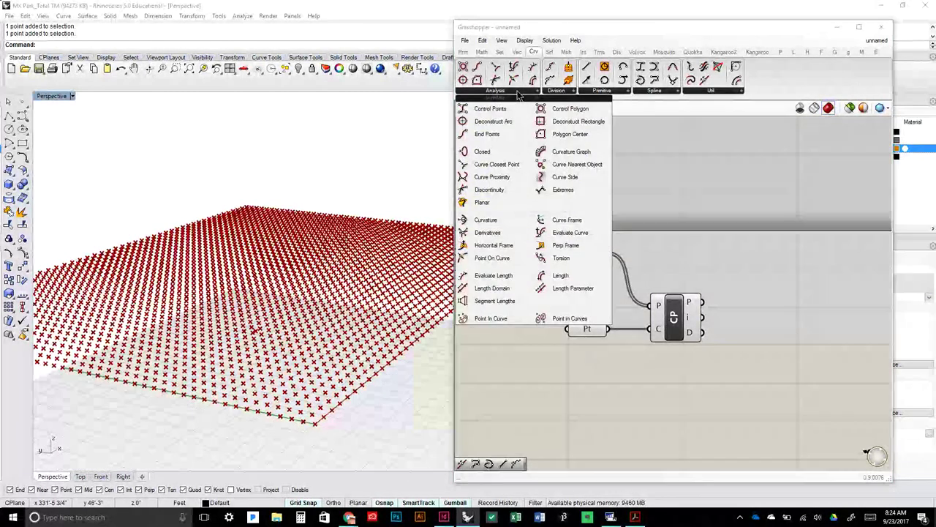
left_click(556, 91)
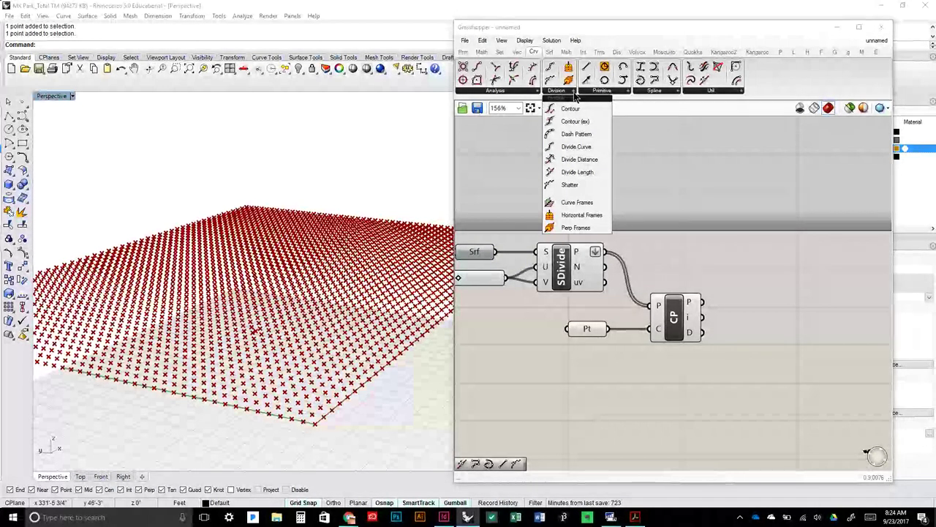
left_click(607, 91)
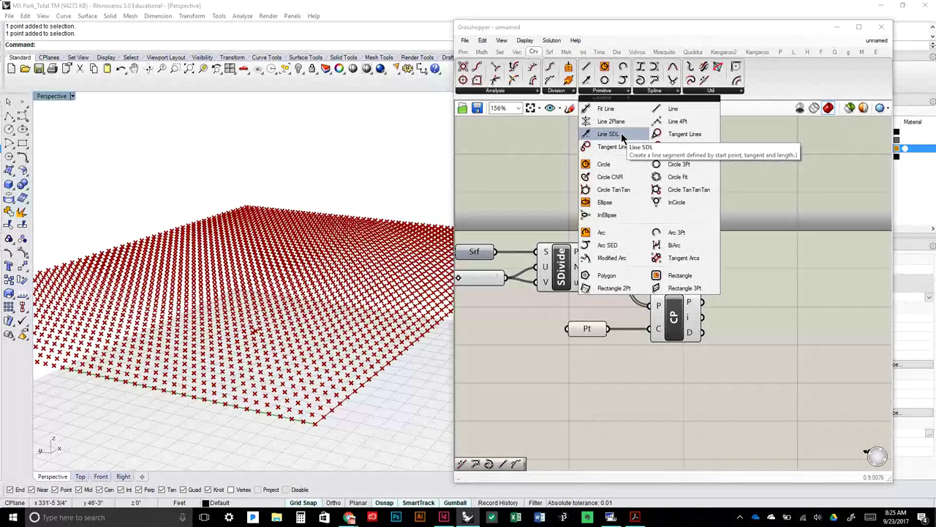
left_click(621, 135)
left_click(788, 287)
right_click_drag(790, 286, 679, 323)
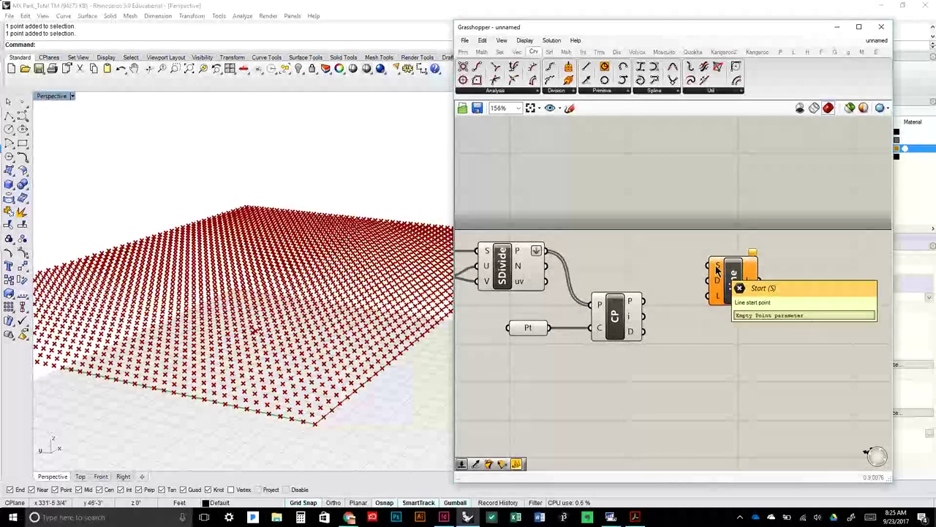
Wire SDivide's P output into the Line SDL component's S (start) input
left_click(507, 256)
left_click_drag(546, 251, 706, 266)
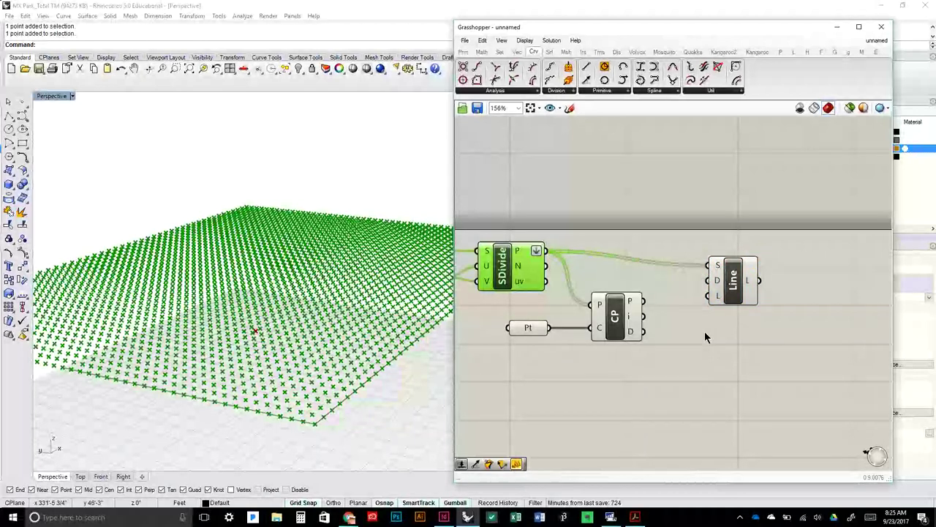
left_click(706, 337)
scroll(328, 378, "up", 8)
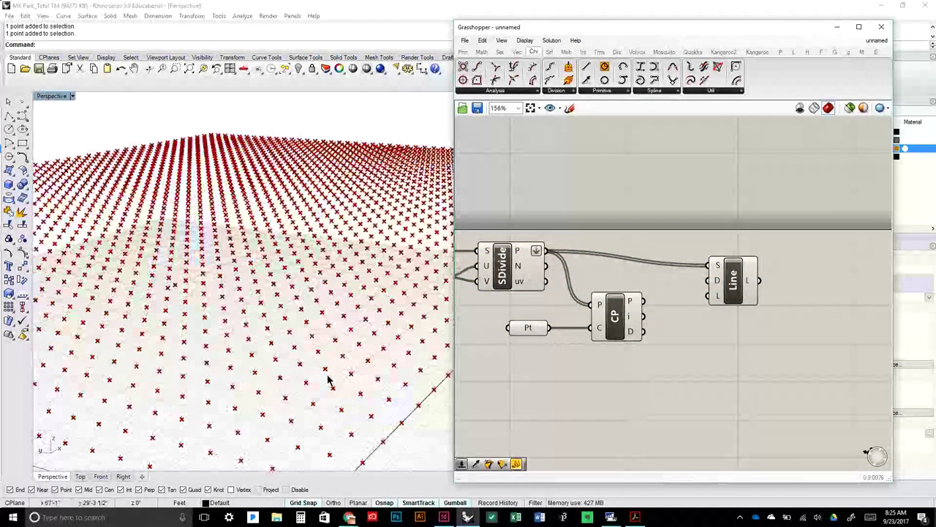
scroll(351, 365, "up", 3)
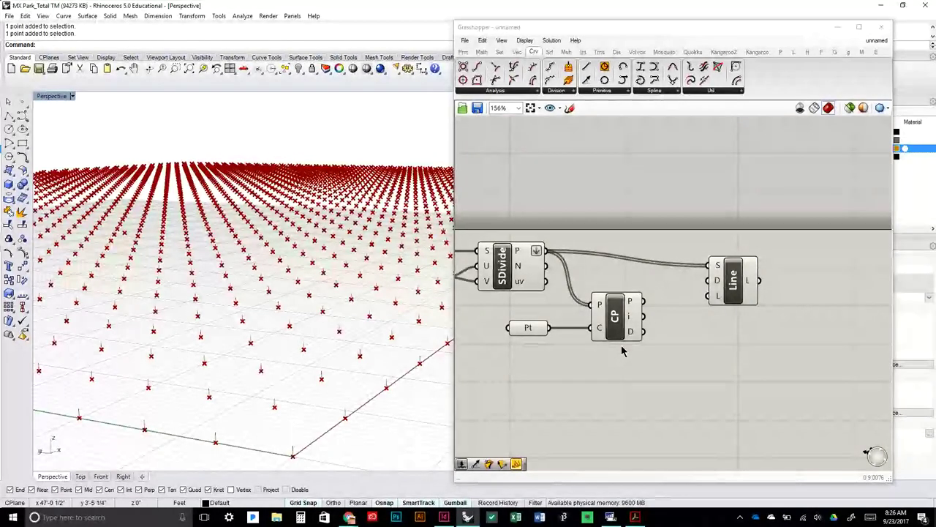
Feed the Closest Point distances into the Line length input so each line matches its attractor distance
left_click_drag(732, 282, 733, 253)
mouse_move(634, 333)
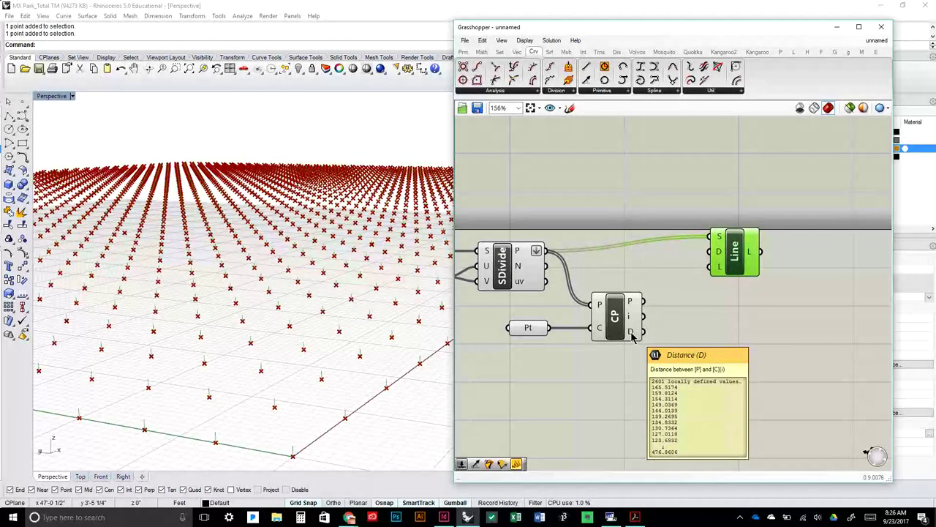
left_click_drag(661, 327, 712, 267)
scroll(257, 289, "down", 3)
scroll(258, 288, "down", 5)
right_click_drag(258, 289, 344, 272)
left_click(667, 333)
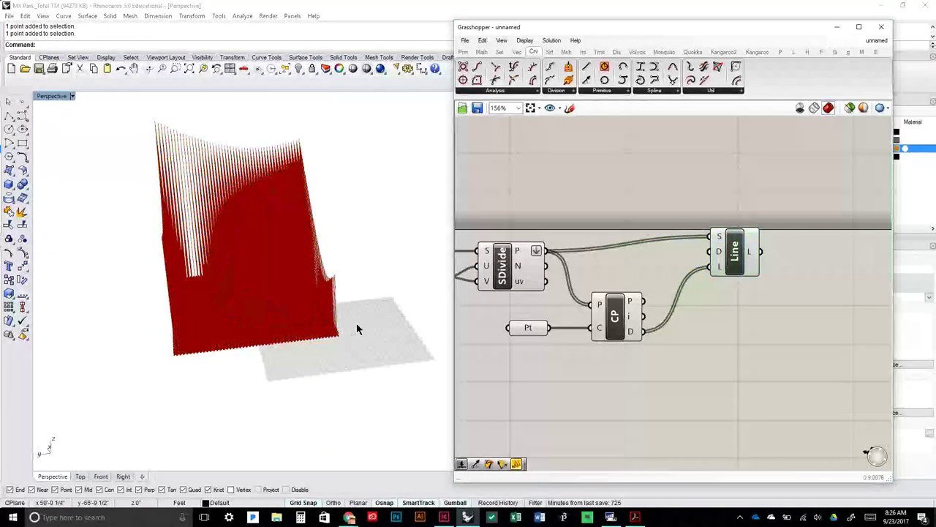
right_click_drag(435, 328, 324, 315)
Turn off the SDivide grid-point preview and set the V Count slider to 20
left_click(504, 269)
right_click(505, 269)
left_click(536, 285)
right_click_drag(368, 253, 288, 292)
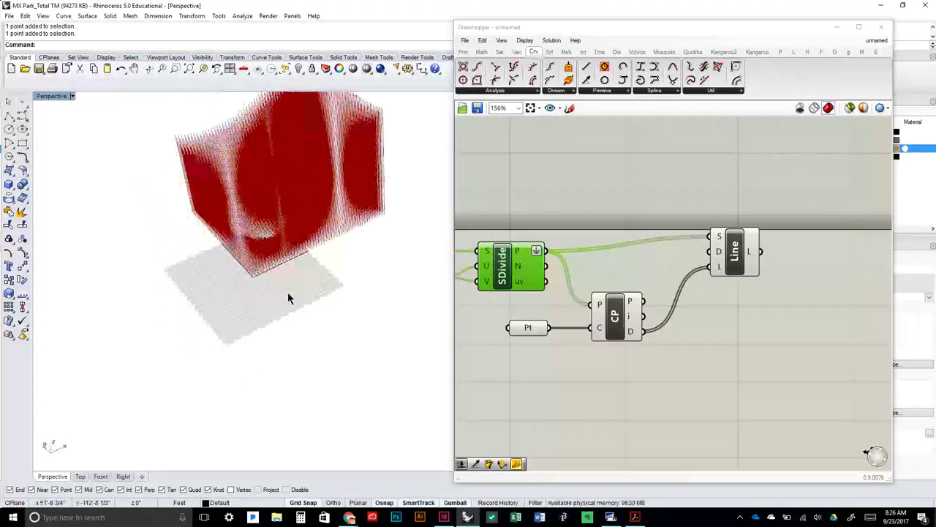
scroll(264, 185, "up", 5)
right_click_drag(291, 241, 285, 341)
scroll(284, 341, "down", 5)
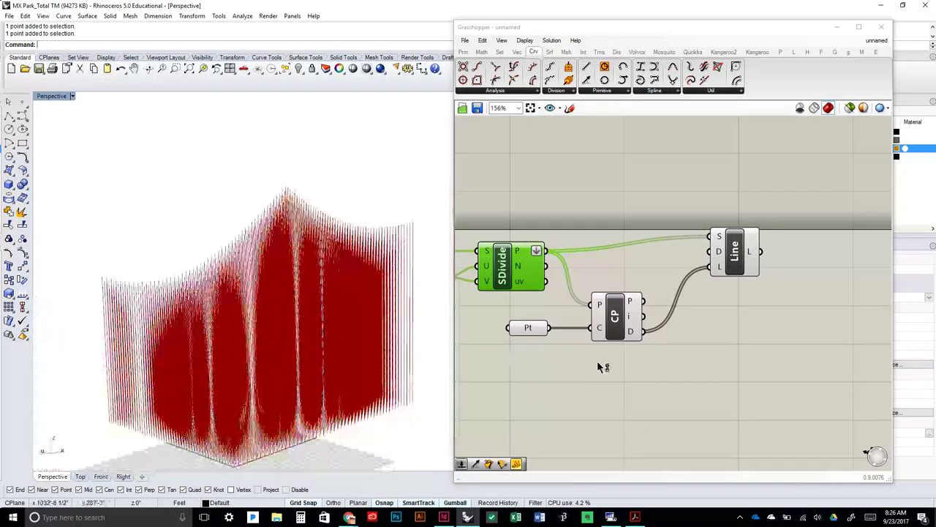
right_click_drag(501, 357, 656, 365)
left_click_drag(564, 278, 539, 324)
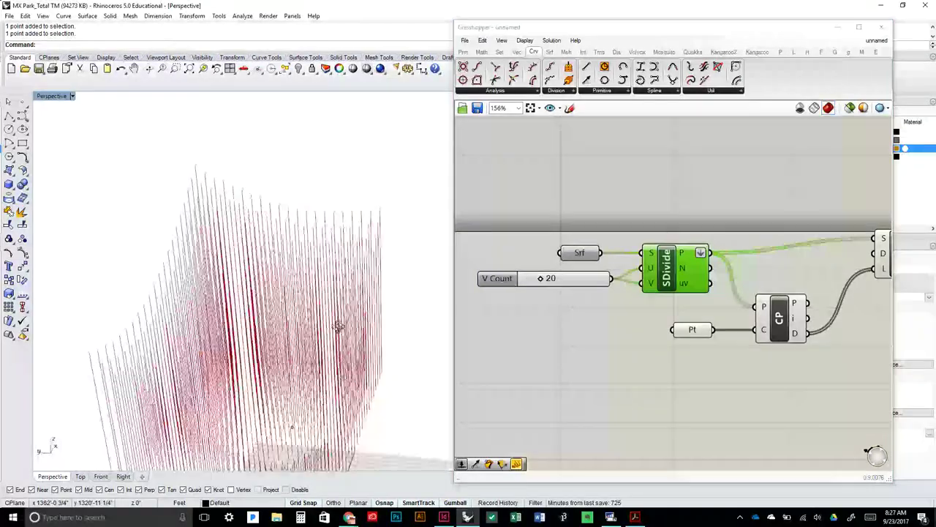